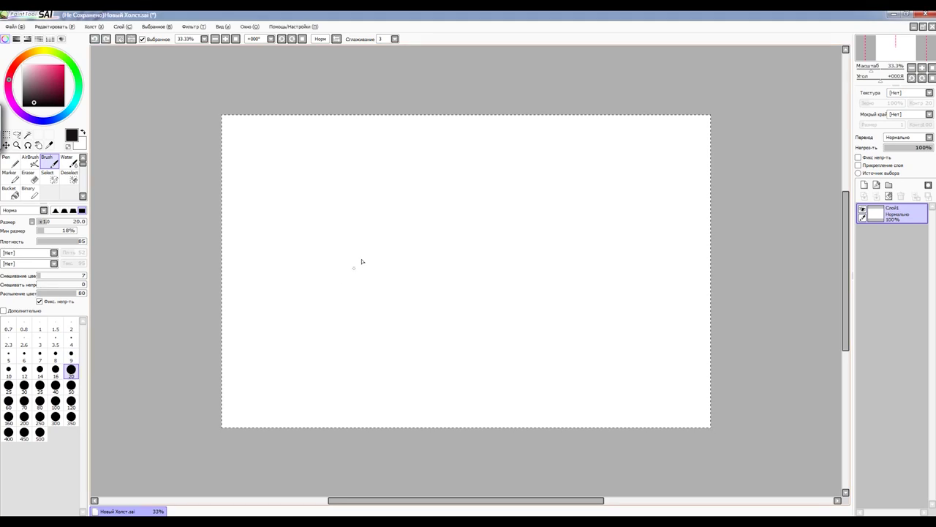
Rough in the pig's rounded body and head, pointed ears and snout, lightening the snout strokes
mouse_move(380, 333)
mouse_down()
mouse_move(423, 302)
mouse_move(473, 349)
mouse_up()
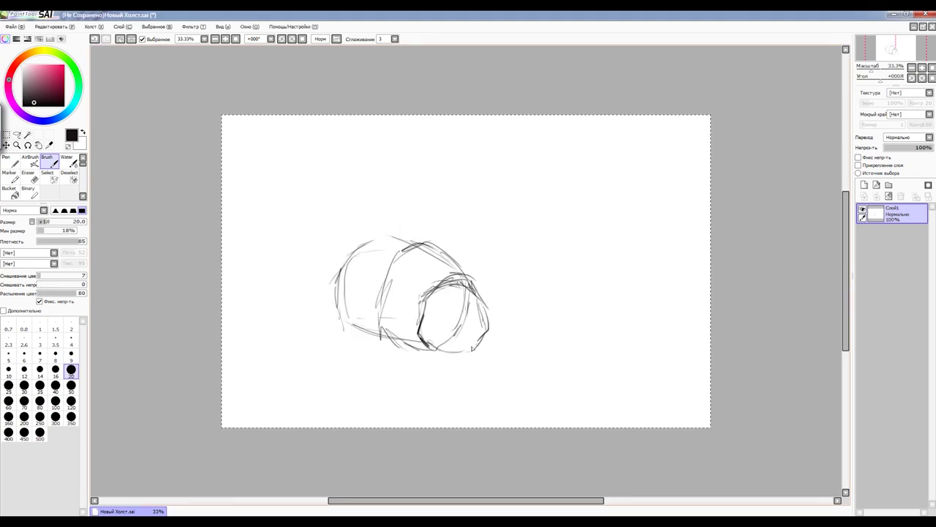
drag(468, 291, 489, 296)
drag(457, 336, 483, 331)
drag(421, 299, 442, 289)
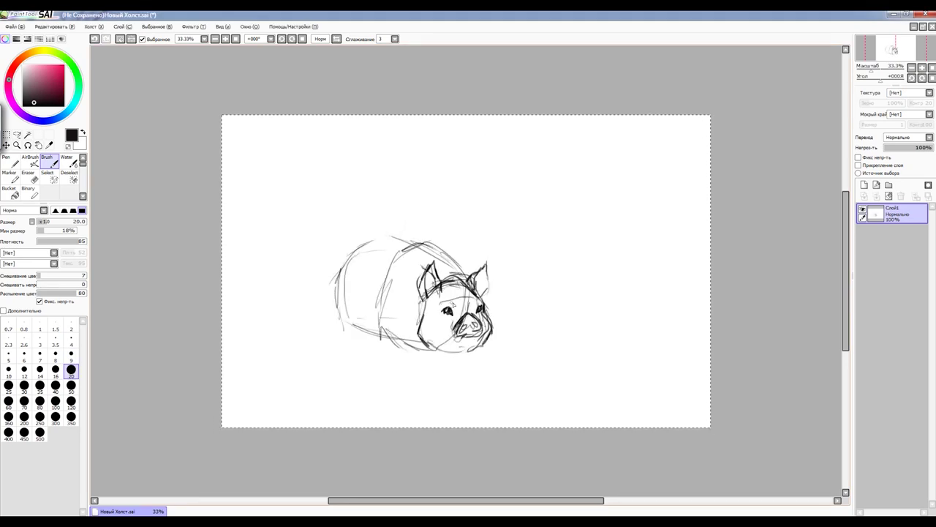
mouse_move(446, 344)
mouse_down()
mouse_move(475, 322)
mouse_move(472, 331)
mouse_up()
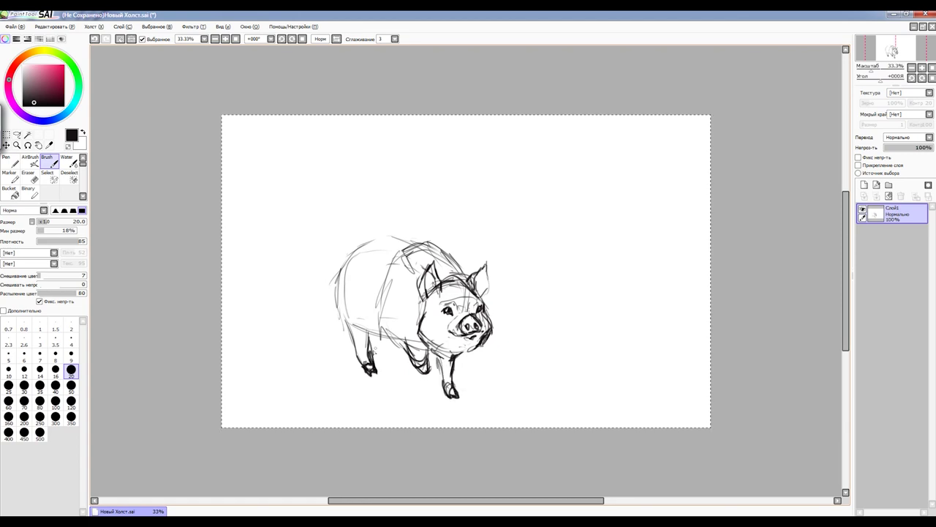
Erase faint belly strokes and draw the pig's back and body contours, checking it mirrored
key(h)
key(h)
drag(409, 358, 428, 369)
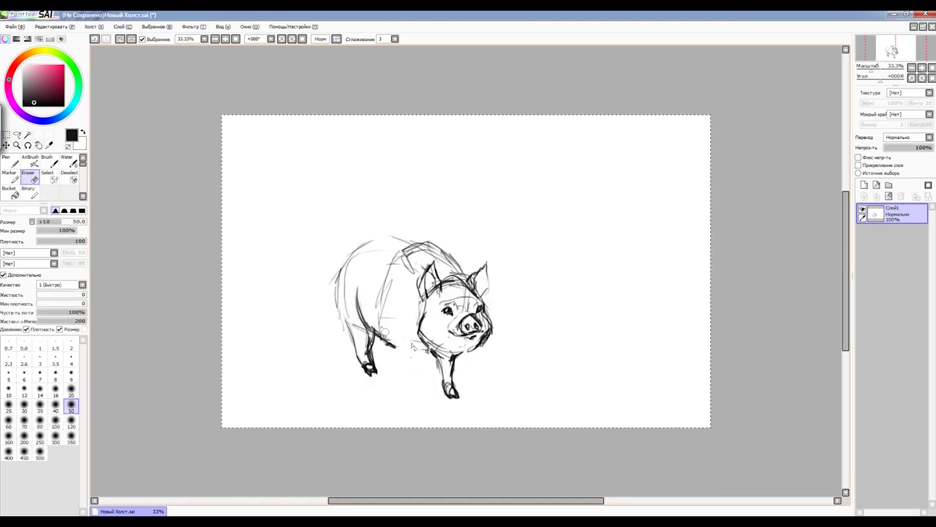
key(h)
drag(486, 249, 594, 303)
key(h)
mouse_move(380, 248)
mouse_down()
mouse_move(435, 274)
mouse_move(357, 311)
mouse_up()
mouse_move(362, 311)
mouse_down()
mouse_move(413, 326)
mouse_move(381, 321)
mouse_up()
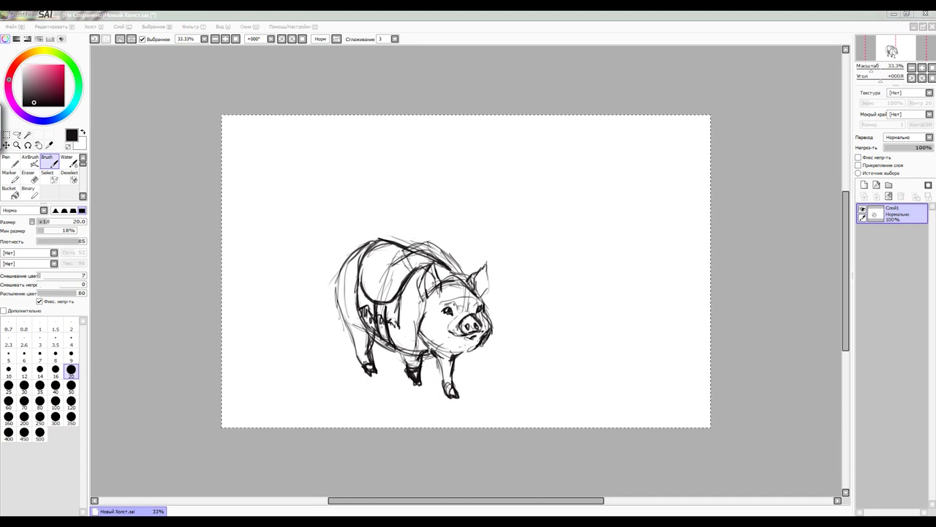
Redraw the belly as a lighter flap and add a rounded saddle cushion on the back
scroll(443, 272, up, 1)
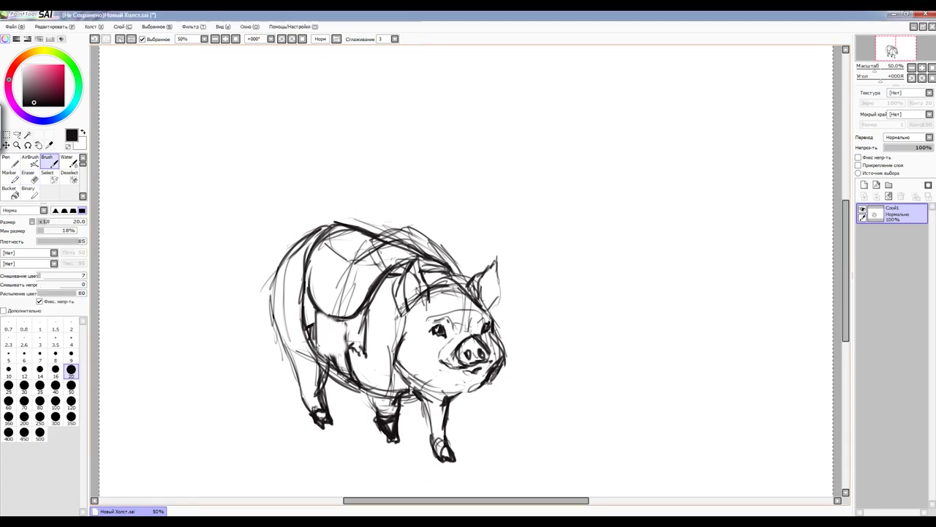
drag(321, 314, 341, 354)
drag(322, 242, 421, 245)
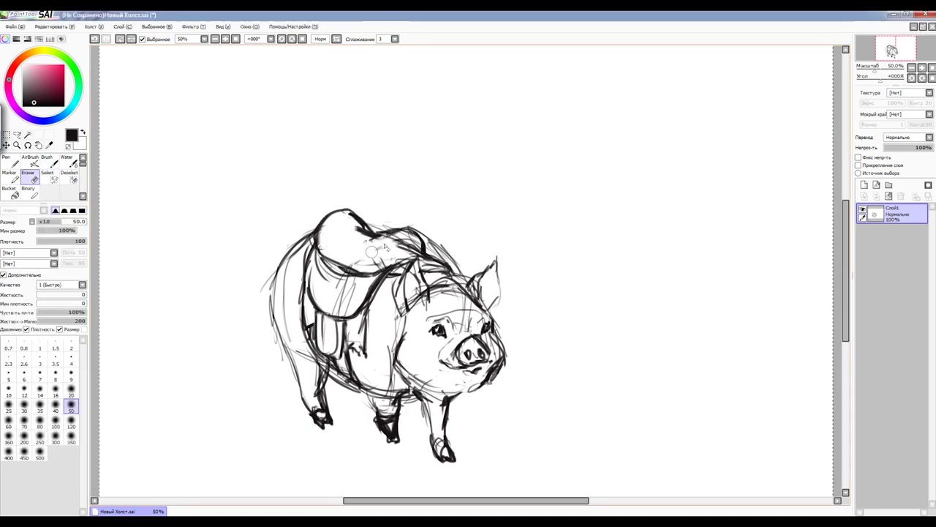
key(h)
key(h)
key(e)
drag(325, 258, 355, 273)
key(b)
drag(373, 241, 401, 248)
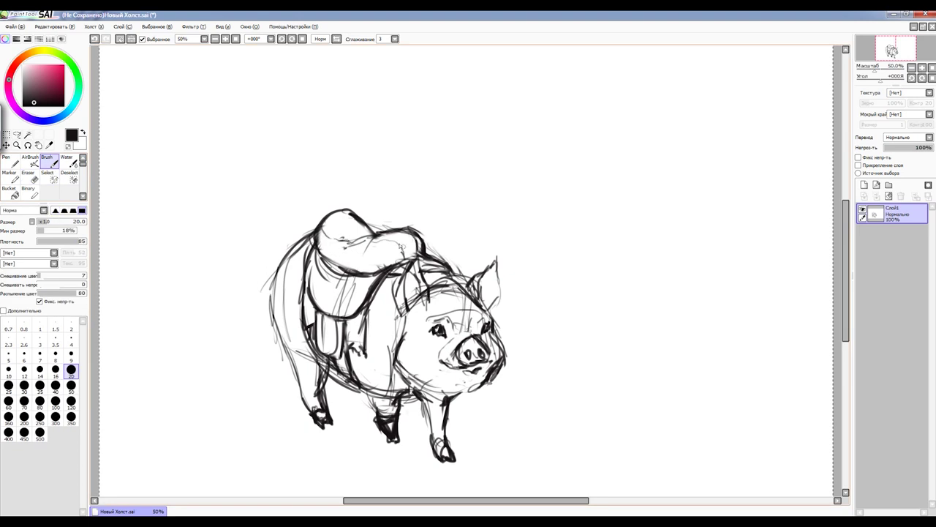
Check the sketch in mirrored view and add speckle dots near the pig's feet
scroll(309, 310, down, 2)
key(h)
click(585, 322)
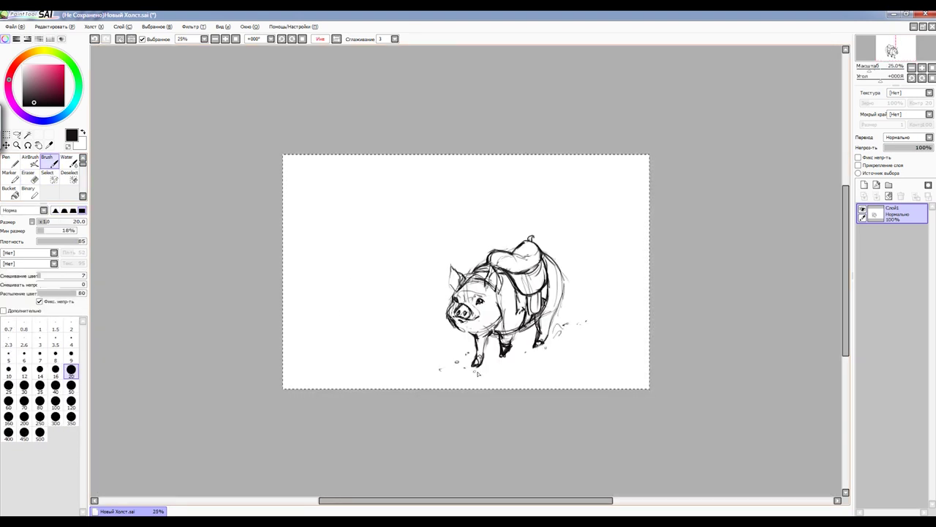
key(h)
scroll(454, 220, up, 1)
Ink the saddle with its right strap, left strap and stirrup
drag(399, 267, 376, 299)
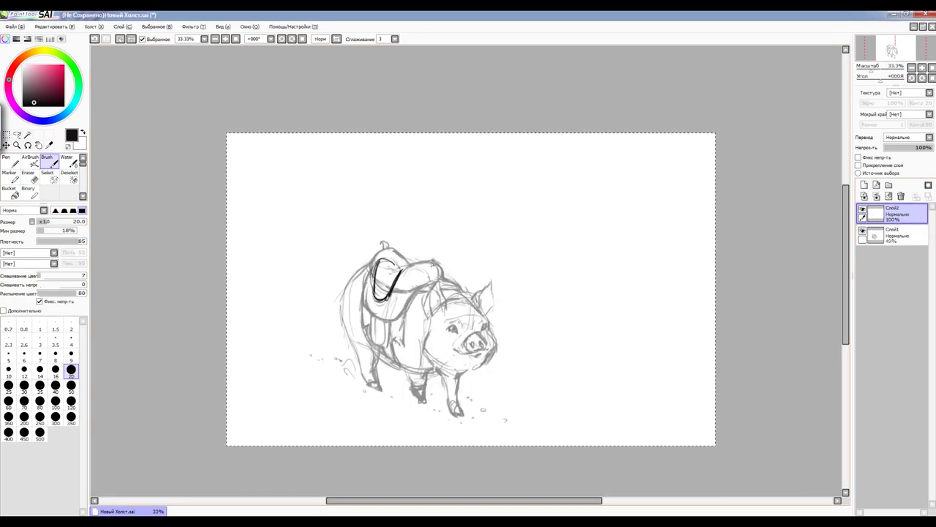
drag(425, 252, 455, 282)
mouse_move(398, 267)
mouse_down()
mouse_move(376, 330)
mouse_move(395, 352)
mouse_up()
drag(398, 232, 404, 265)
Draw the seated girl's torso, leg, arm, round head and hair lines
mouse_move(398, 211)
mouse_down()
mouse_move(402, 241)
mouse_move(376, 246)
mouse_move(383, 306)
mouse_up()
mouse_move(370, 209)
mouse_down()
mouse_move(381, 248)
mouse_move(400, 265)
mouse_up()
drag(410, 210, 418, 260)
mouse_move(392, 167)
mouse_down()
mouse_move(395, 209)
mouse_move(410, 198)
mouse_move(399, 210)
mouse_up()
key(h)
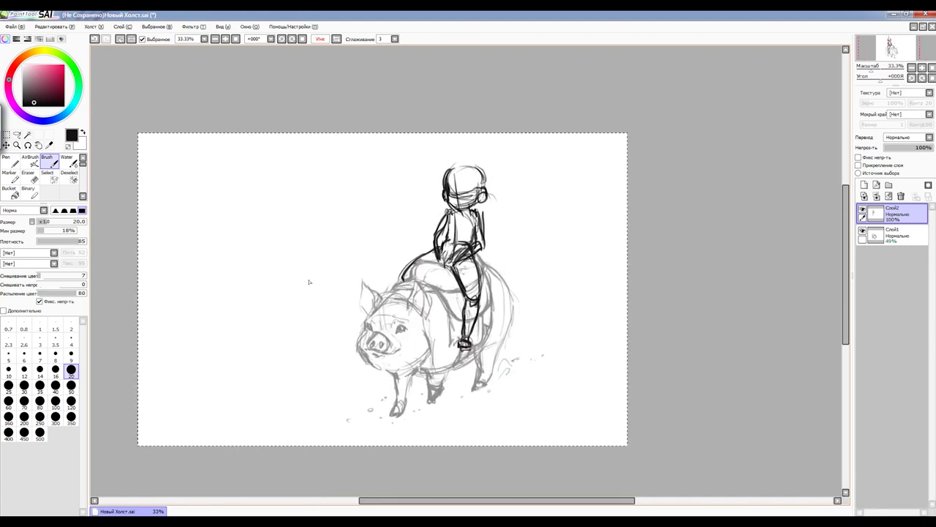
key(h)
Refine the rider's torso, leg and shoulder, erasing stray lines near the head
drag(454, 209, 458, 244)
mouse_move(486, 221)
mouse_down()
mouse_move(512, 265)
mouse_move(451, 277)
mouse_move(453, 352)
mouse_up()
key(h)
key(h)
key(e)
key(b)
key(e)
mouse_move(472, 183)
mouse_down()
mouse_move(457, 229)
mouse_move(472, 249)
mouse_up()
key(b)
drag(454, 208, 487, 219)
key(h)
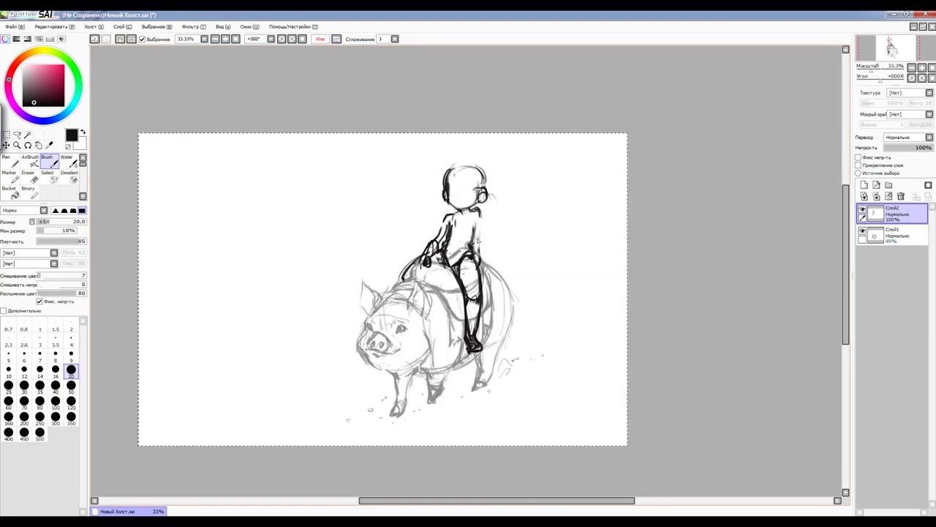
key(h)
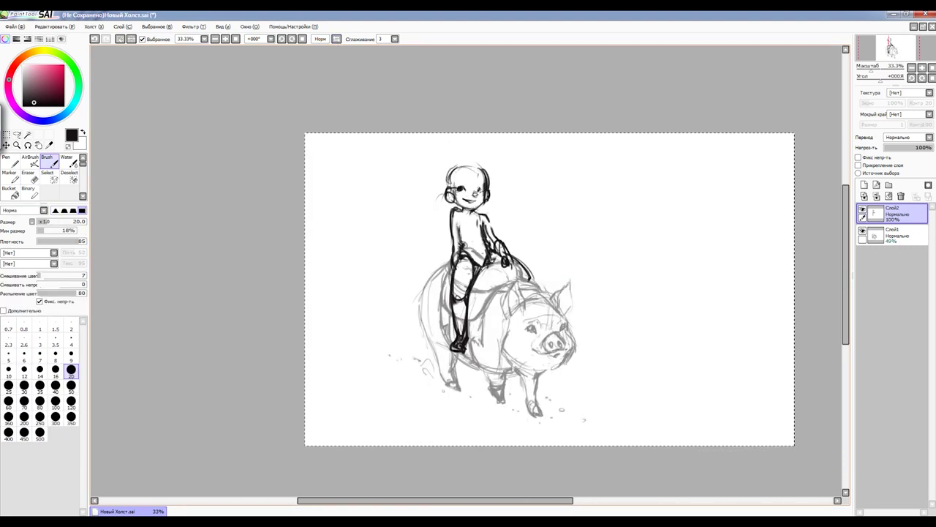
drag(458, 205, 475, 217)
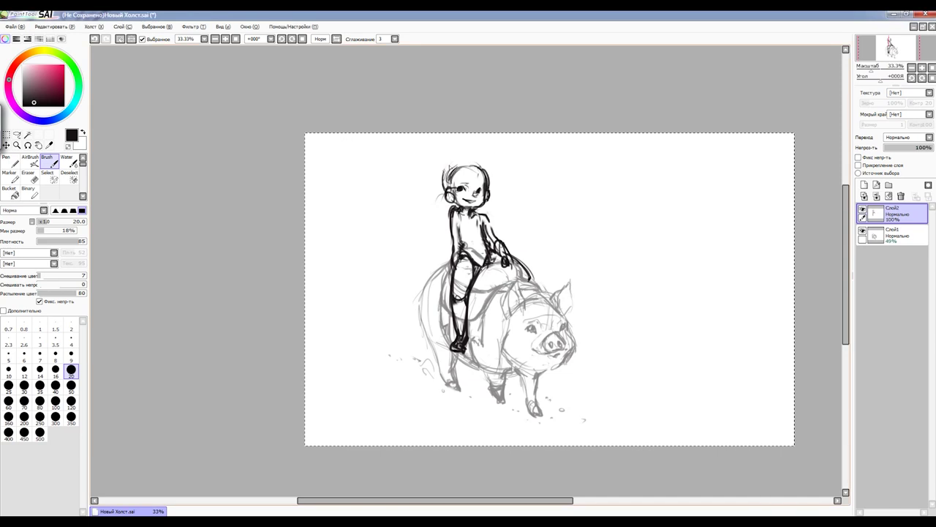
Sketch the girl's two hair buns and redraw her arm as bent
drag(450, 160, 431, 194)
mouse_move(479, 164)
mouse_down()
mouse_move(498, 176)
mouse_move(482, 186)
mouse_up()
key(h)
key(h)
key(h)
key(e)
drag(443, 249, 433, 265)
key(b)
drag(434, 221, 429, 263)
key(h)
Redraw the arm from shoulder to hand and erase the girl's face features
key(e)
mouse_move(512, 230)
mouse_down()
mouse_move(505, 256)
mouse_move(530, 254)
mouse_move(521, 277)
mouse_up()
key(b)
key(e)
key(b)
key(e)
drag(439, 227, 417, 267)
key(b)
drag(484, 251, 526, 277)
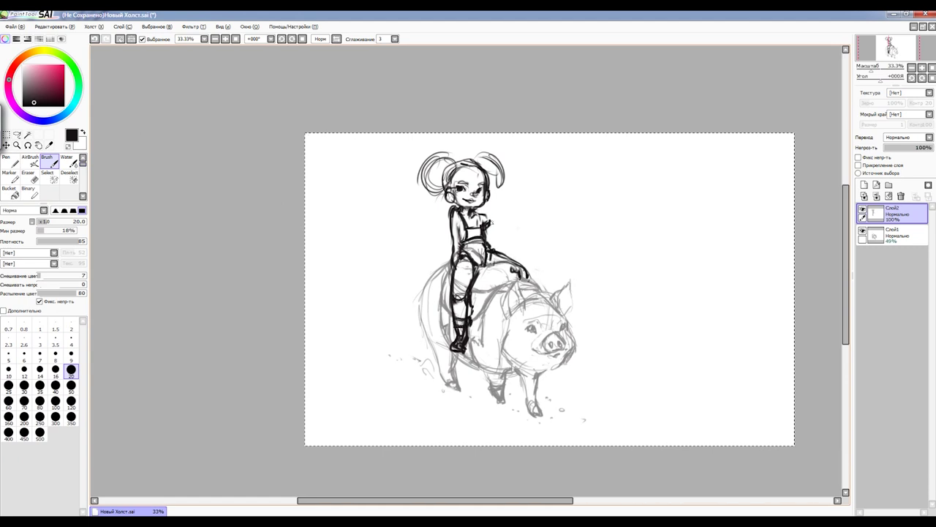
key(e)
mouse_move(443, 198)
mouse_down()
mouse_move(479, 190)
mouse_move(487, 215)
mouse_move(464, 189)
mouse_up()
Undo the face erase to bring back the girl's face
key(b)
key(e)
key(b)
key(e)
key(ctrl+z)
Freehand-select the girl's head and transform it
key(h)
key(a)
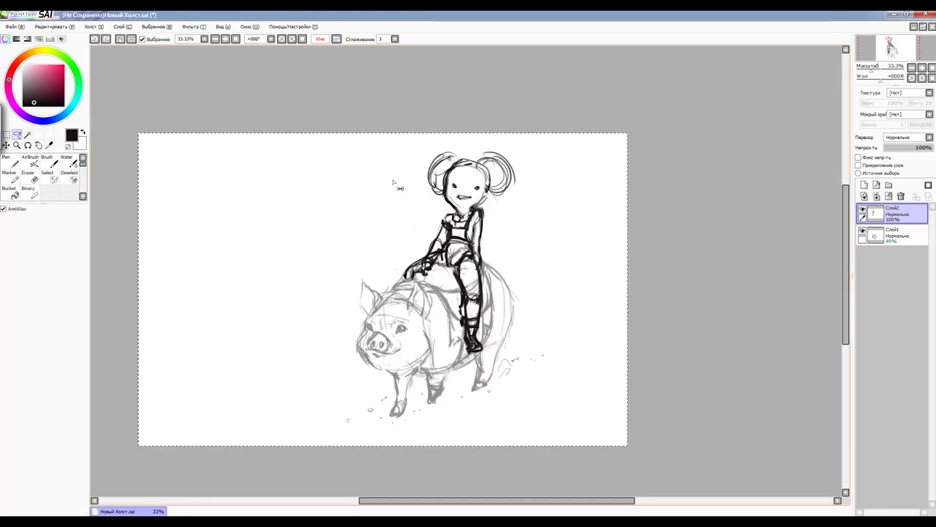
key(ctrl+t)
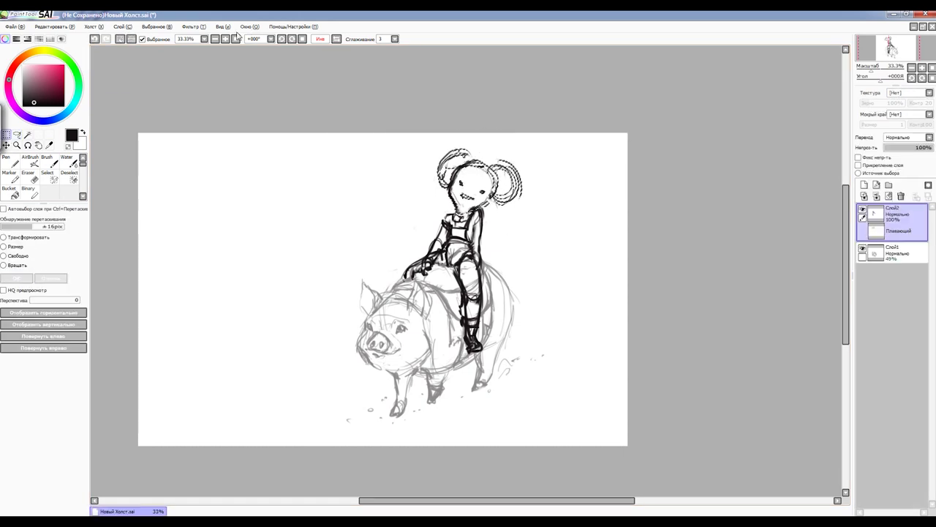
key(Return)
key(h)
key(b)
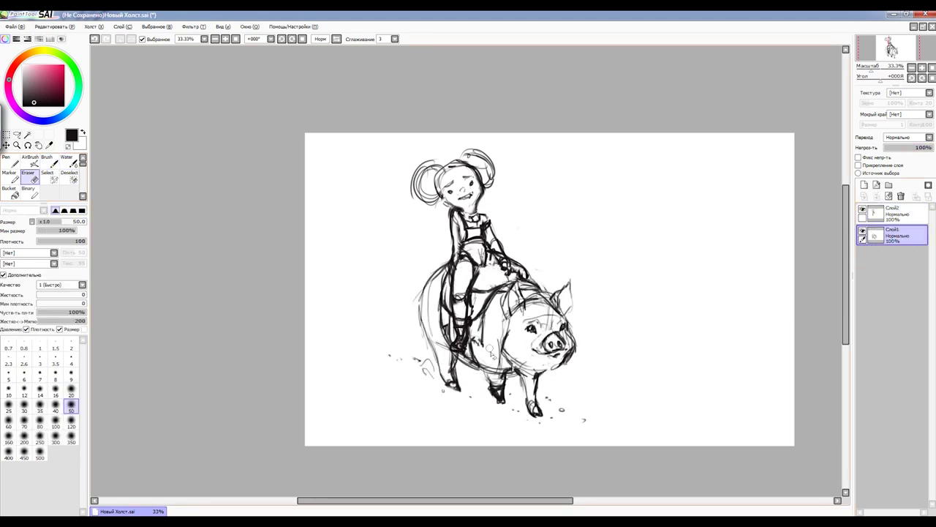
Merge Down the two sketch layers, then shift the drawing left and scale it down
key(ctrl+e)
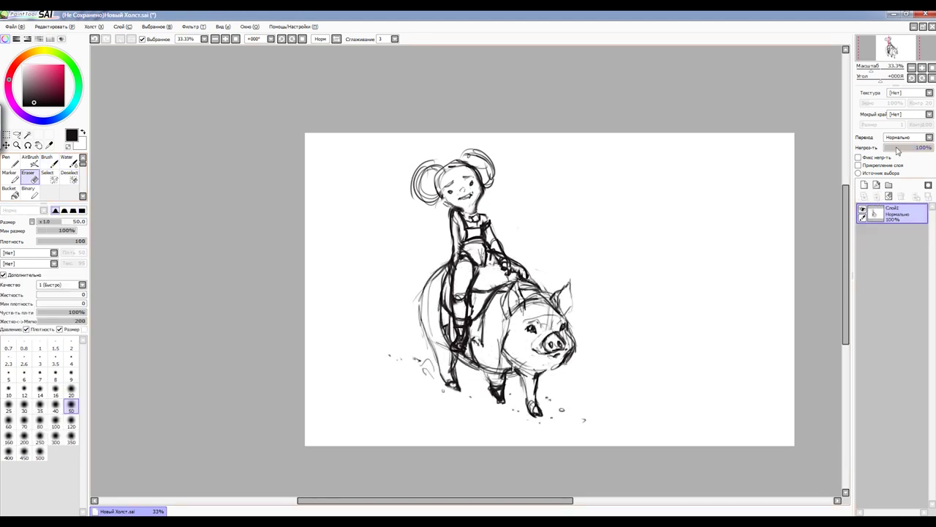
key(v)
drag(612, 403, 571, 403)
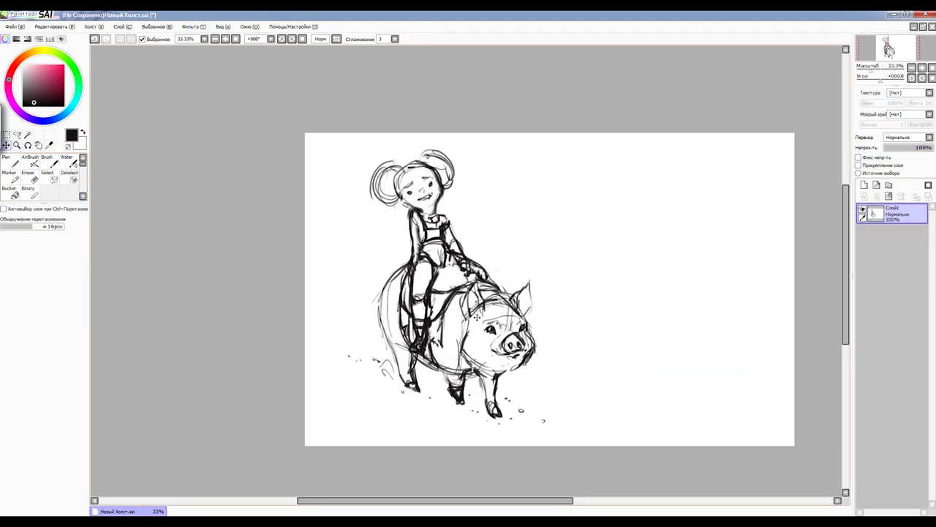
key(ctrl+t)
drag(541, 150, 502, 203)
key(Return)
click(47, 161)
click(93, 26)
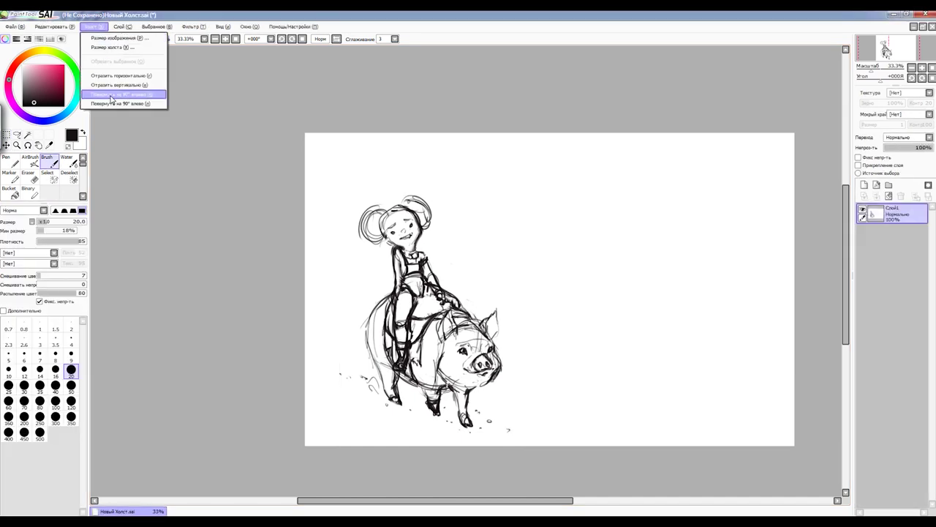
Rotate the canvas 90° right to portrait and move the drawing up and left
click(117, 73)
key(ctrl+t)
click(43, 347)
click(7, 139)
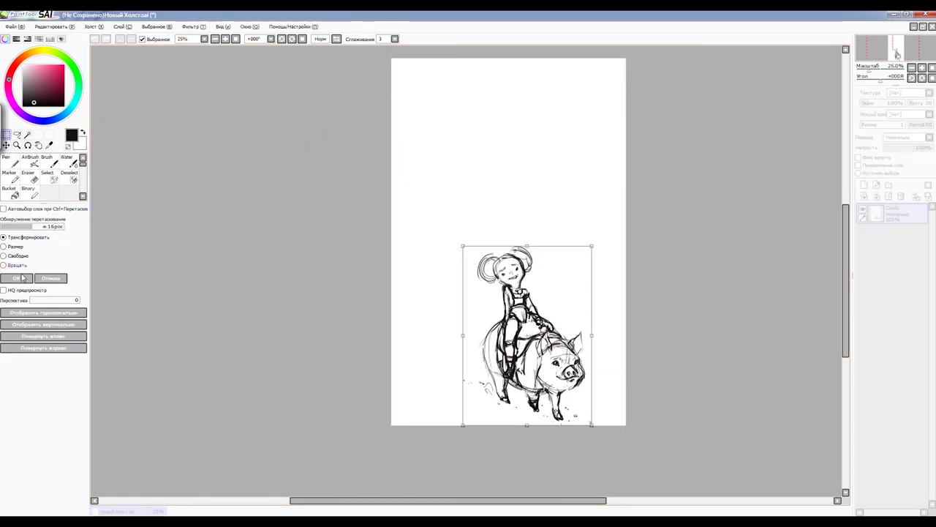
key(Return)
drag(531, 350, 468, 282)
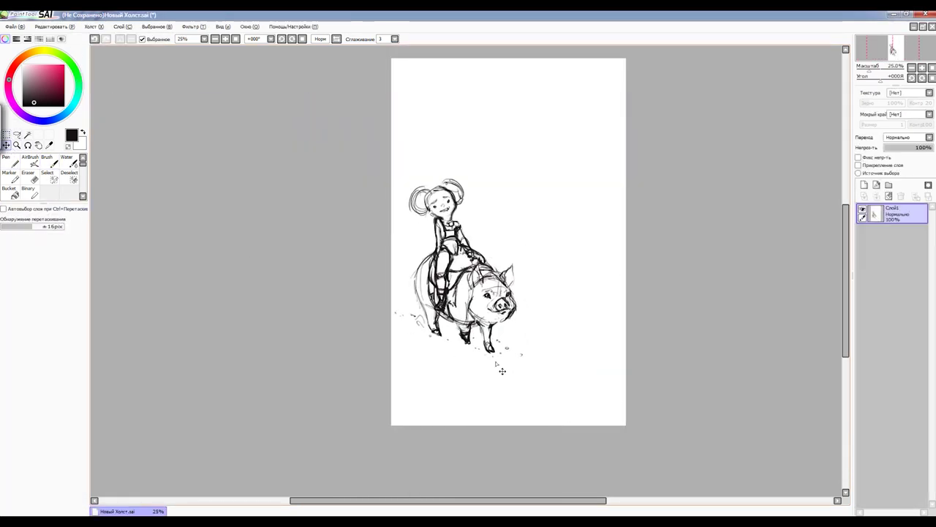
On a new layer, sketch the hill's ground line, loose rocks and grass at the left
click(864, 185)
click(47, 161)
drag(501, 321, 625, 371)
drag(431, 305, 392, 301)
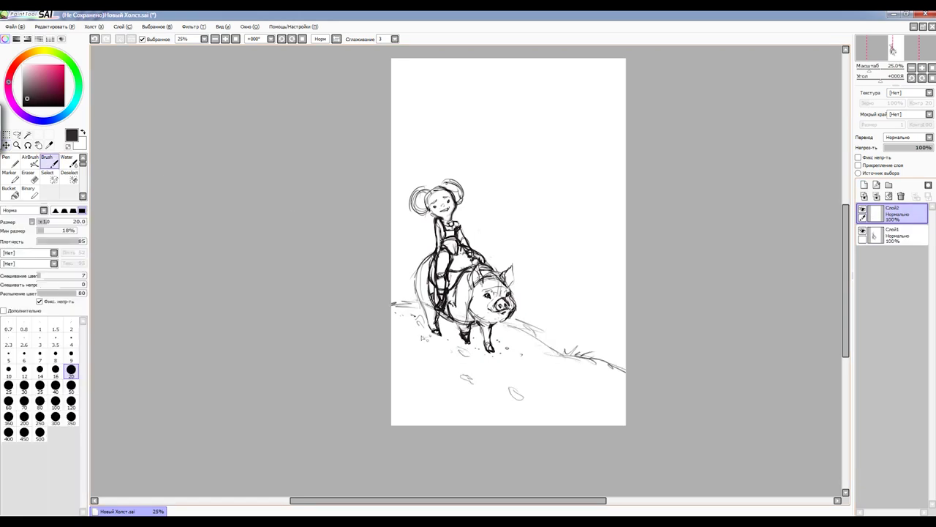
mouse_move(523, 396)
mouse_down()
mouse_move(391, 370)
mouse_move(468, 401)
mouse_up()
drag(453, 387, 484, 397)
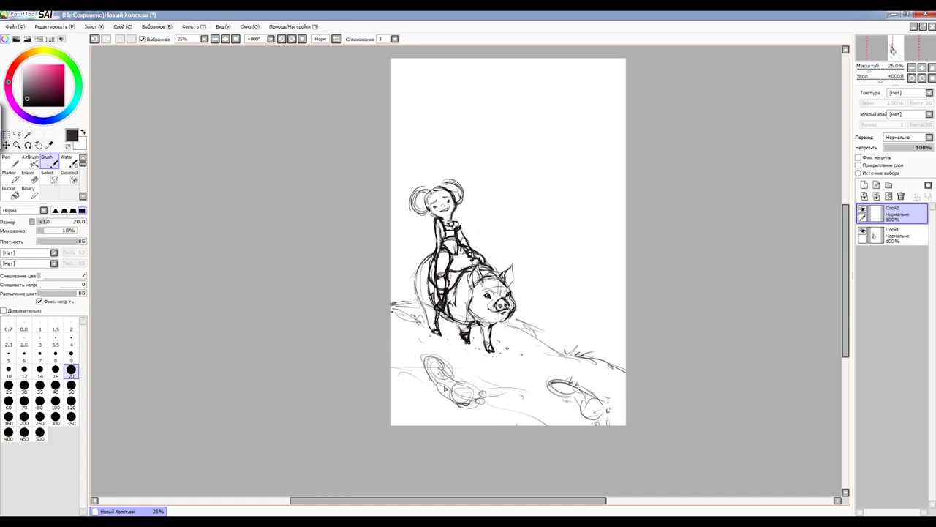
key(h)
mouse_move(414, 306)
mouse_down()
mouse_move(392, 315)
mouse_move(393, 303)
mouse_up()
key(h)
Sketch a pine tree right of the pig and a left-edge tree trunk with grass at its base
drag(512, 239, 547, 276)
drag(514, 269, 550, 319)
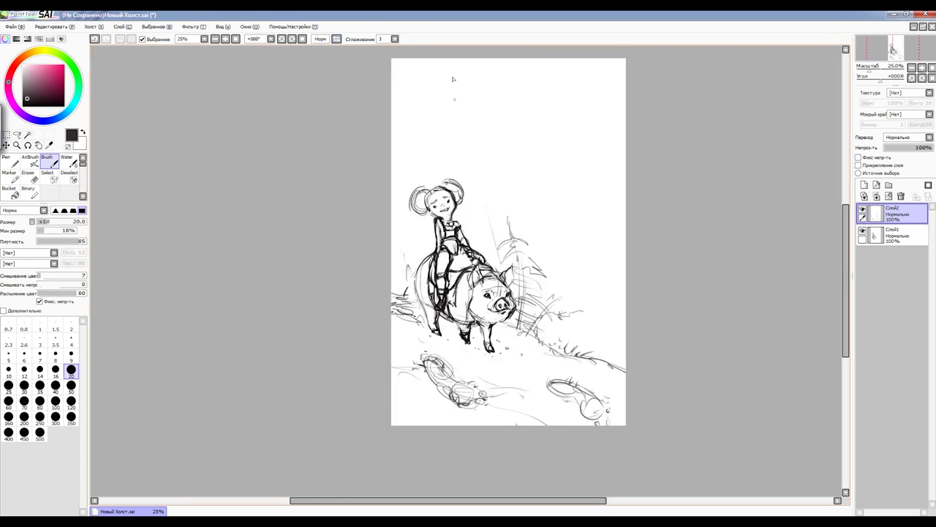
drag(393, 175, 404, 379)
drag(409, 241, 414, 388)
drag(403, 382, 429, 401)
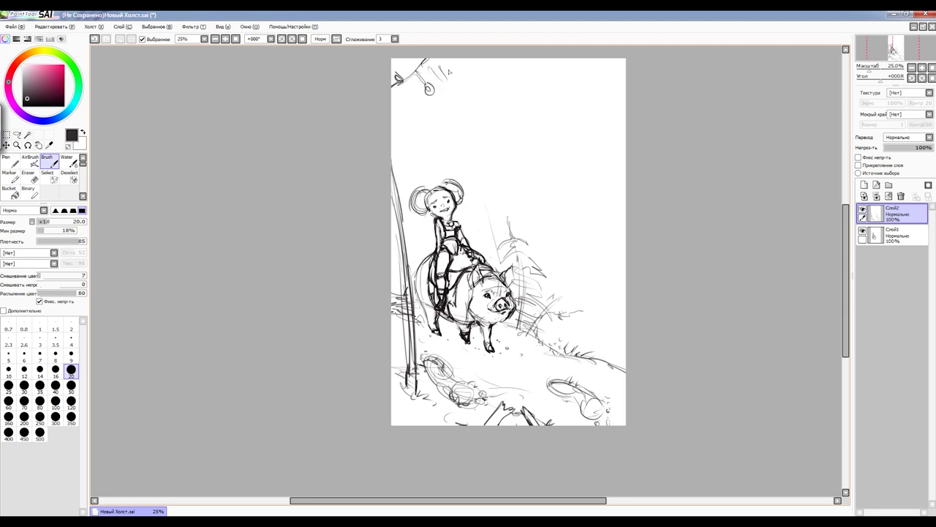
Add leafy swirls, foliage and branch curls along the top above the girl
drag(425, 79, 447, 68)
drag(395, 113, 424, 88)
drag(475, 73, 495, 62)
drag(398, 183, 415, 137)
drag(615, 155, 620, 151)
Add horizontal hillside strokes and rework the left-edge trunk, checking in mirrored view
drag(393, 230, 407, 380)
drag(618, 282, 537, 286)
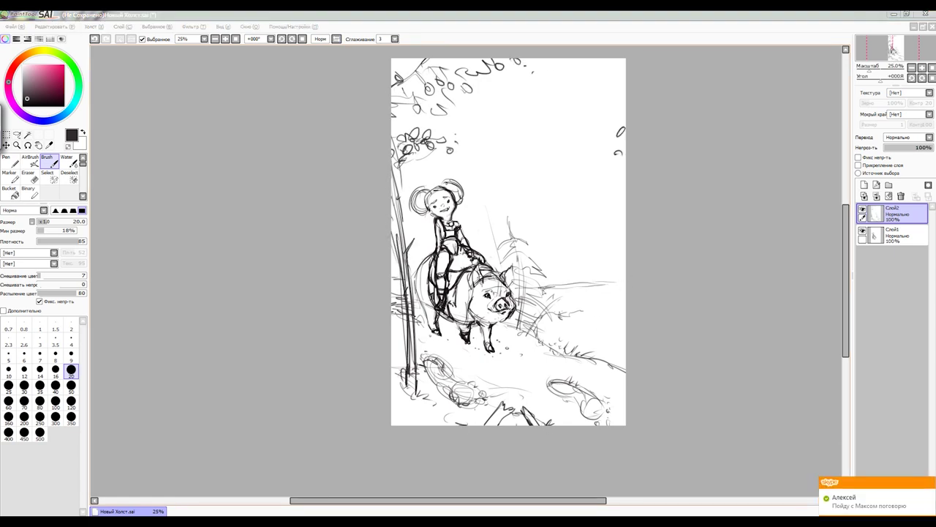
drag(611, 296, 547, 303)
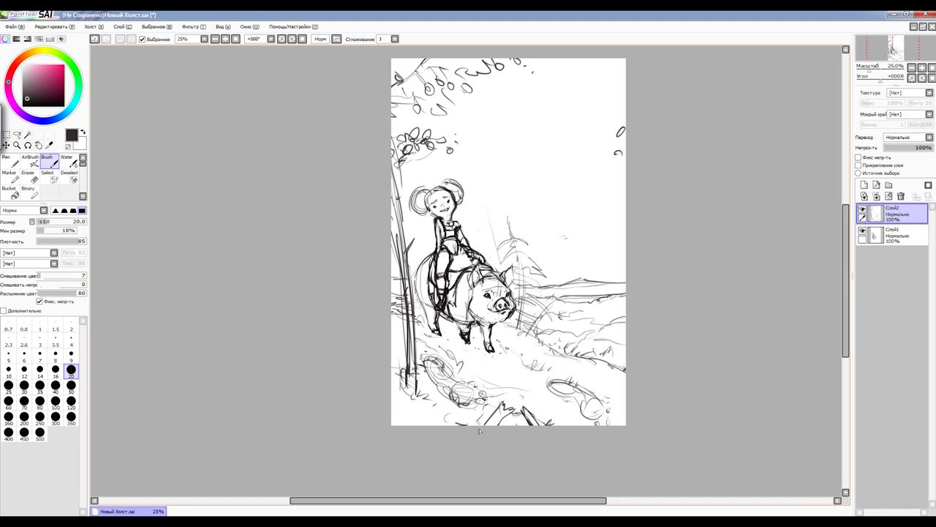
drag(401, 168, 414, 393)
key(h)
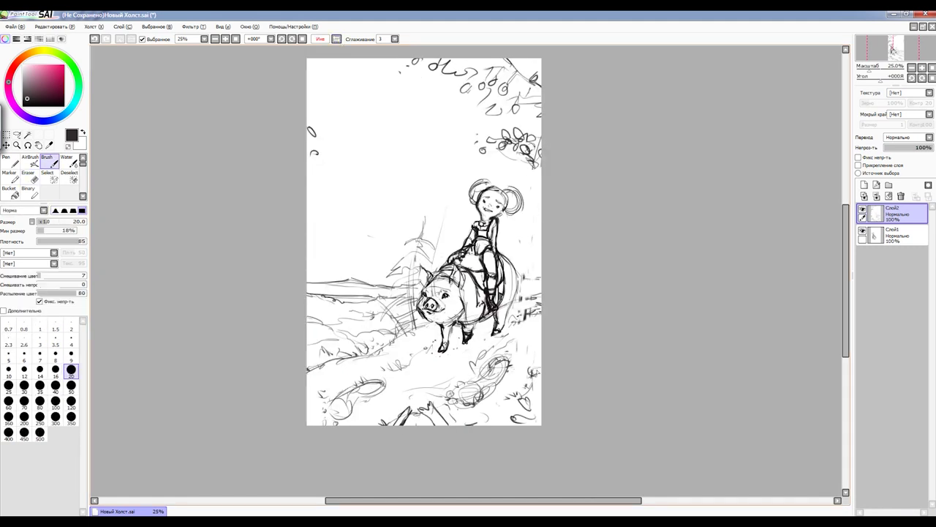
key(h)
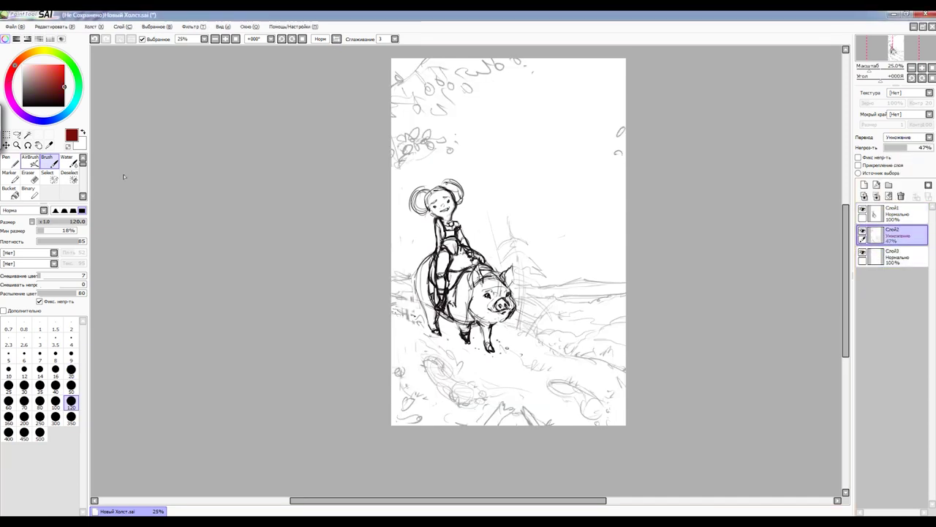
Tint the whole base-layer canvas light grey with a large soft blending brush
click(8, 161)
click(39, 452)
click(896, 214)
click(896, 256)
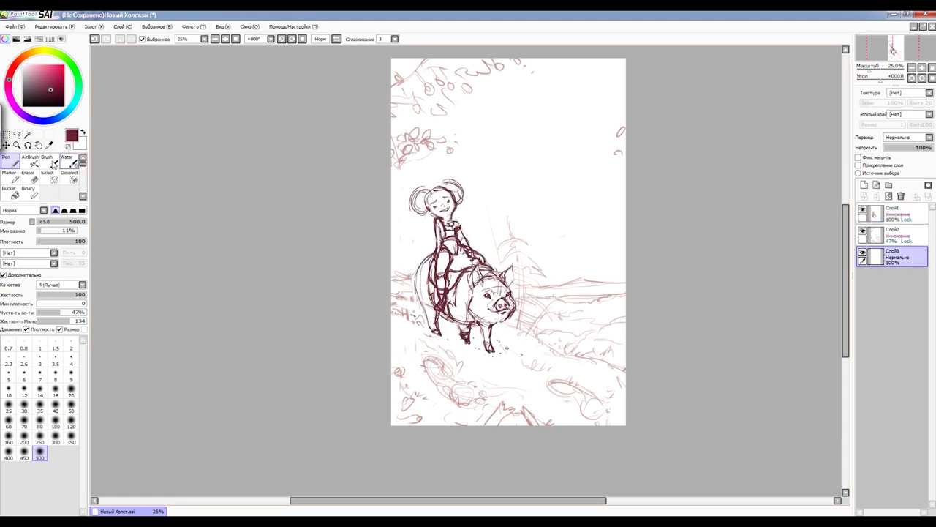
click(46, 161)
click(22, 75)
click(71, 416)
On a new Marker wash layer, paint blue, peach and purple horizon bands, then merge down
click(9, 176)
click(71, 384)
click(83, 91)
mouse_move(567, 296)
mouse_down()
mouse_move(626, 287)
mouse_move(578, 337)
mouse_up()
click(27, 53)
click(71, 368)
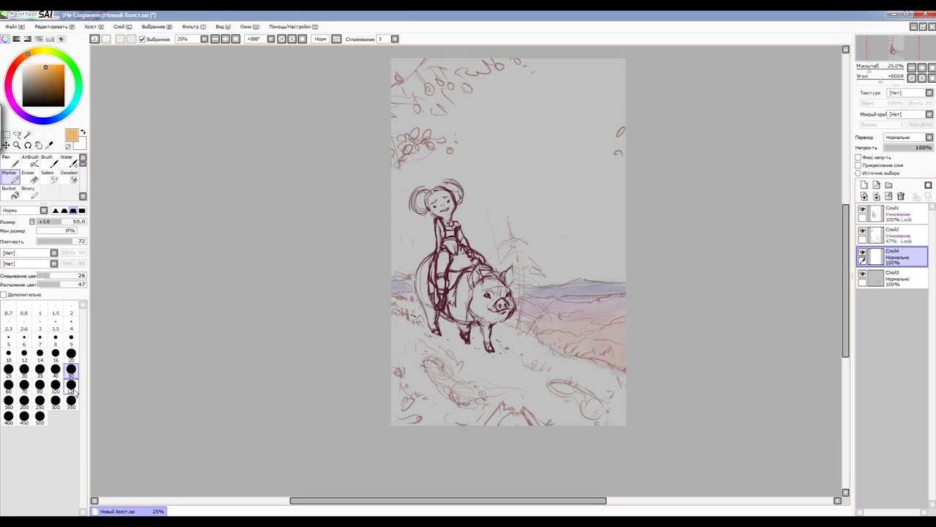
drag(574, 329, 519, 322)
click(14, 104)
drag(622, 300, 518, 302)
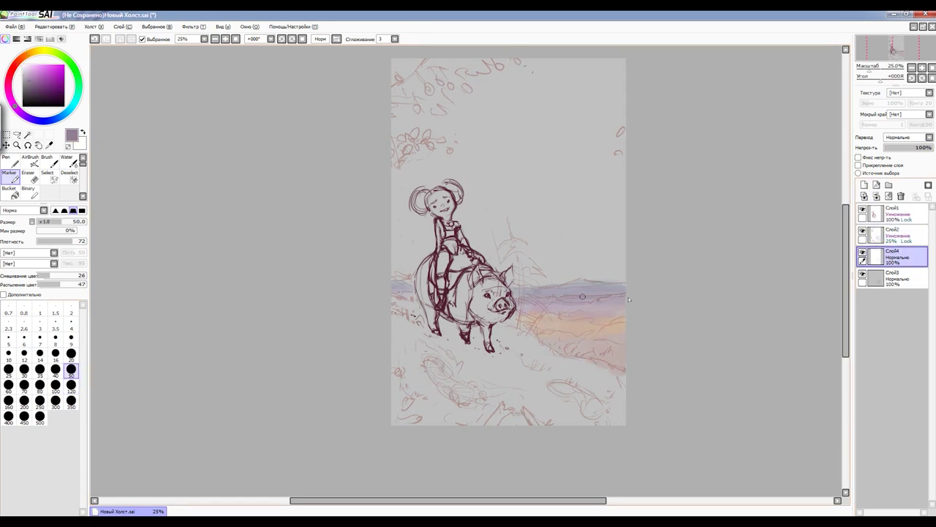
alt+click(617, 320)
key(bracketright)
key(bracketright)
key(bracketright)
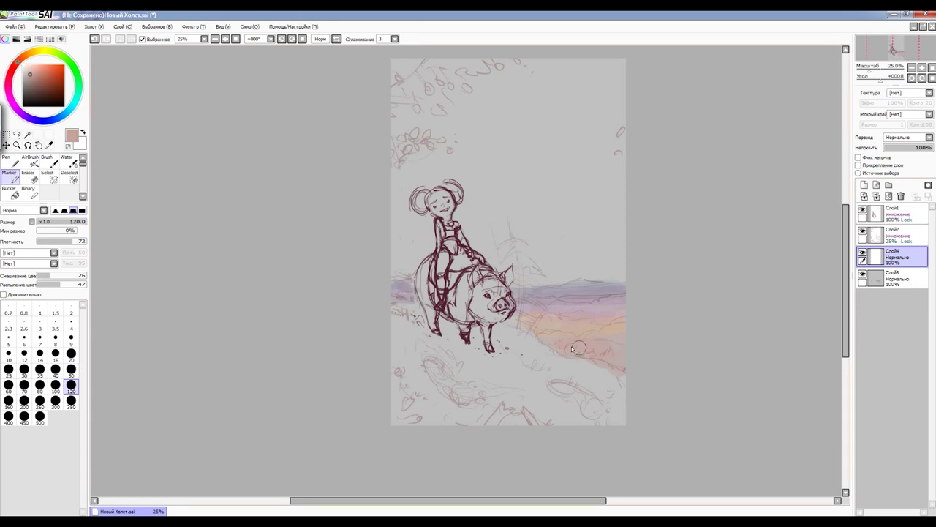
key(ctrl+e)
Add small greyish-pink and dark brown strokes on the distant and lower-right hills
click(47, 160)
click(45, 81)
mouse_move(574, 344)
mouse_down()
mouse_move(585, 358)
mouse_move(551, 355)
mouse_up()
key(bracketright)
key(bracketright)
key(bracketright)
alt+click(603, 349)
Work olive, tan and reddish-green paint into the orange hill below the pig
click(55, 52)
click(37, 75)
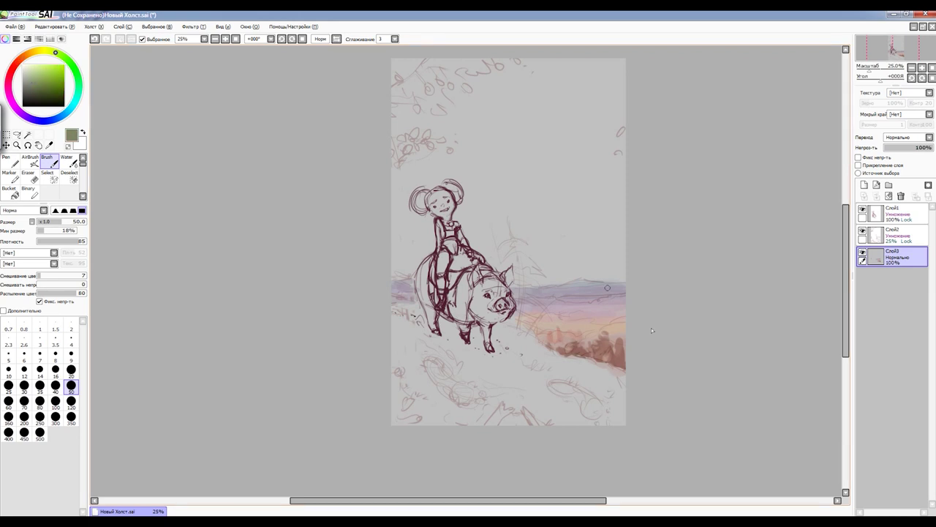
alt+click(559, 325)
alt+click(588, 341)
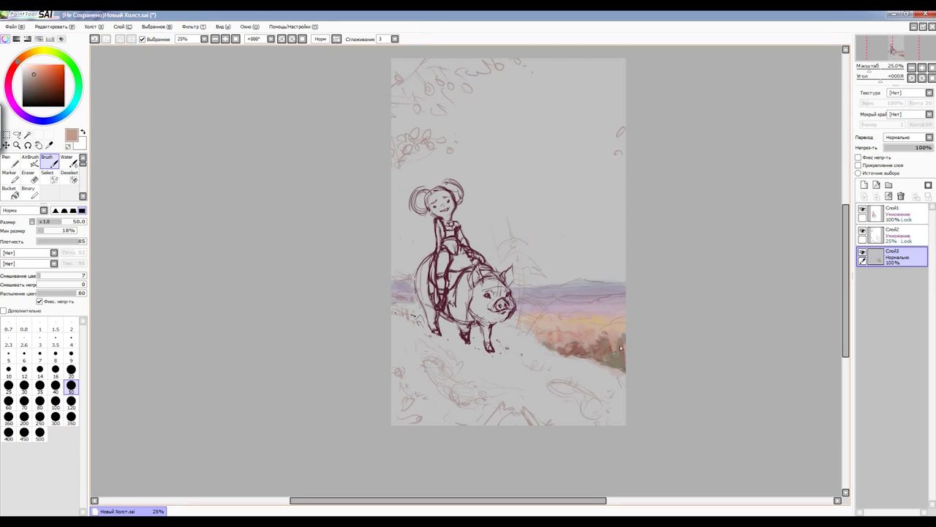
alt+click(600, 334)
drag(577, 376, 607, 354)
alt+click(608, 305)
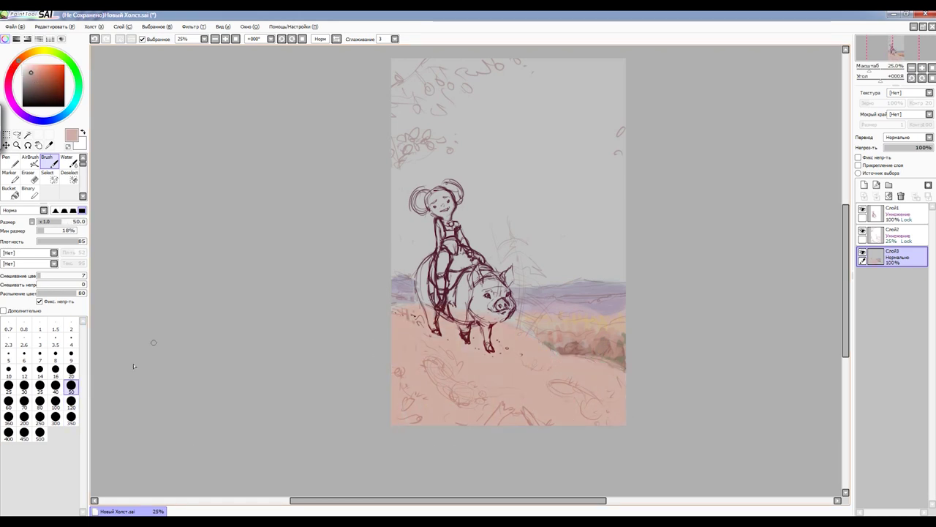
Paint near-white cloud strokes across the sky with the blending brush at size 100
click(71, 400)
drag(541, 277, 591, 265)
drag(512, 271, 573, 252)
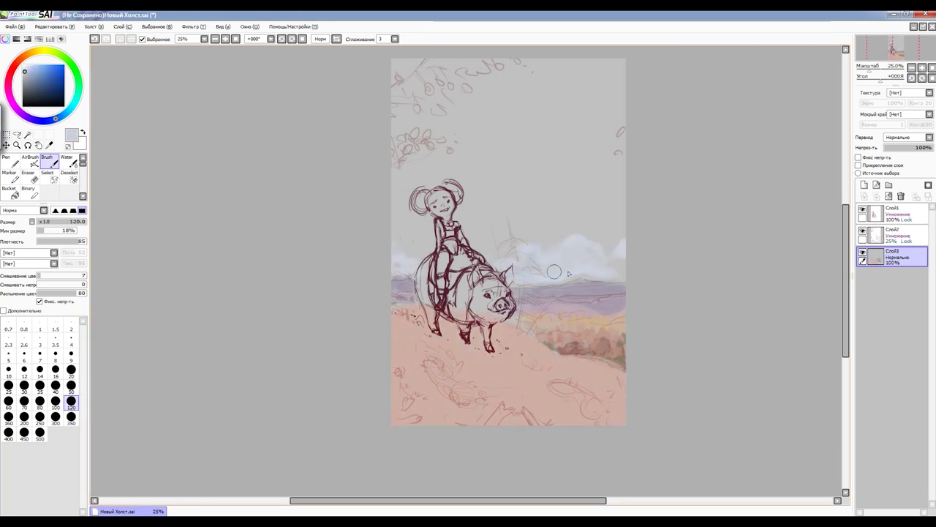
click(21, 179)
click(865, 185)
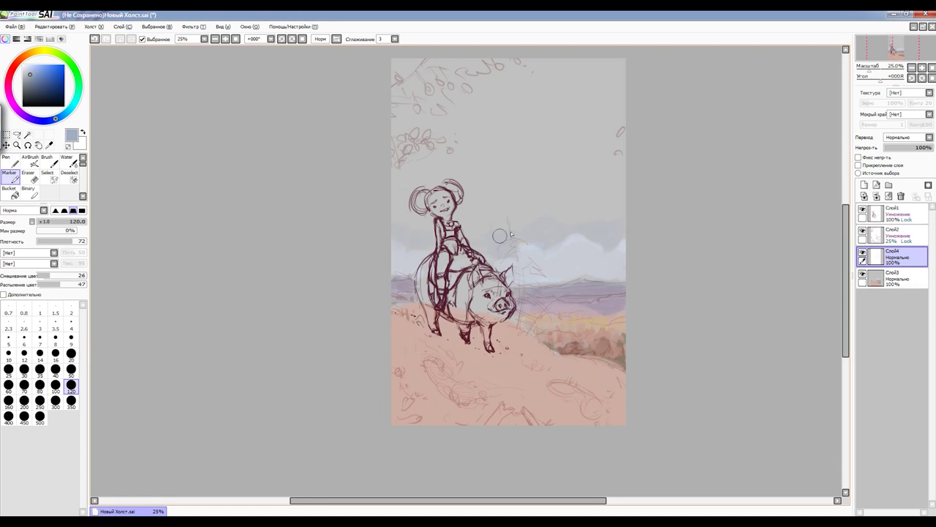
key(ctrl+z)
key(b)
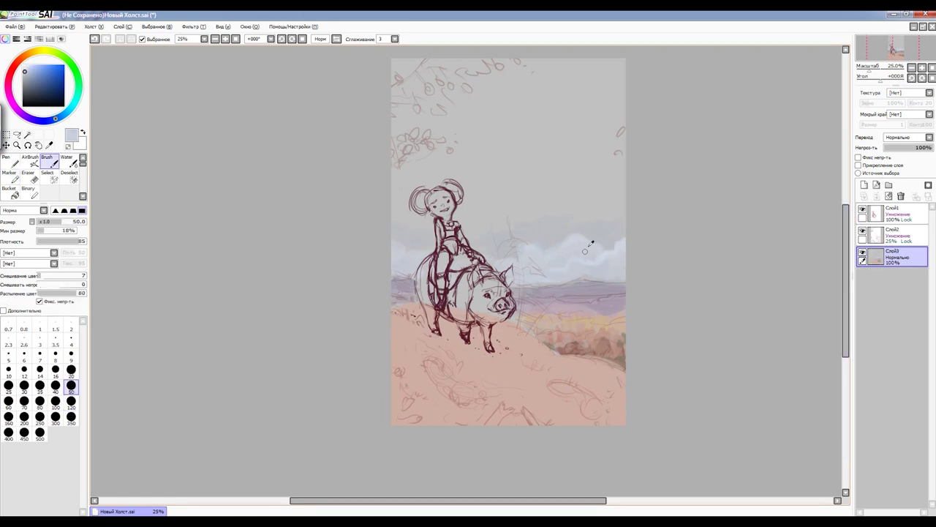
key(bracketright)
key(bracketright)
key(bracketright)
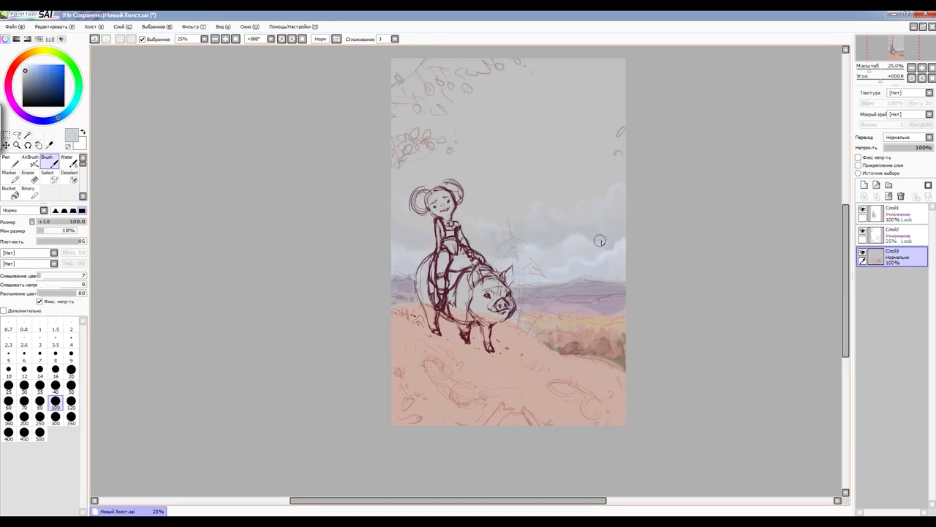
On a new Marker layer, blend light cream into the hillside right of the pig, then merge down
key(ctrl+y)
key(m)
alt+click(607, 282)
key(bracketleft)
key(bracketleft)
key(bracketleft)
alt+click(613, 310)
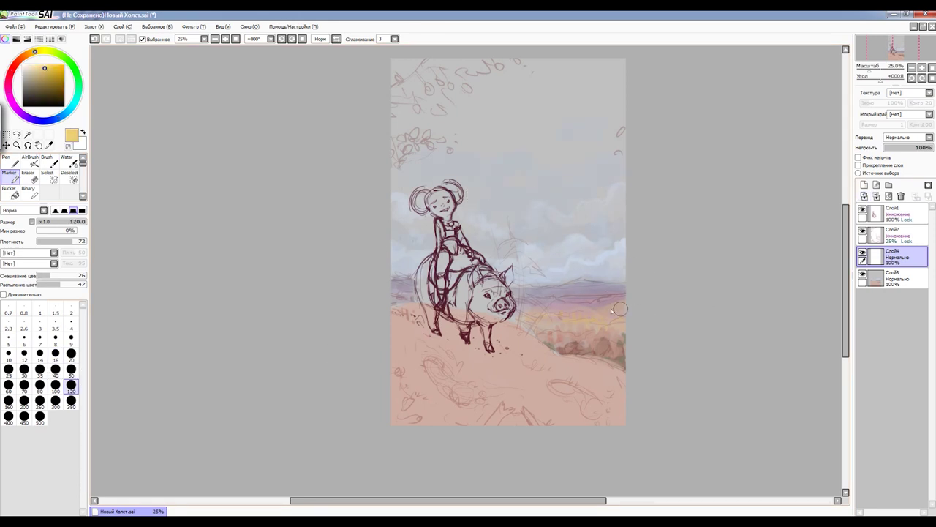
alt+click(571, 336)
drag(512, 329, 614, 351)
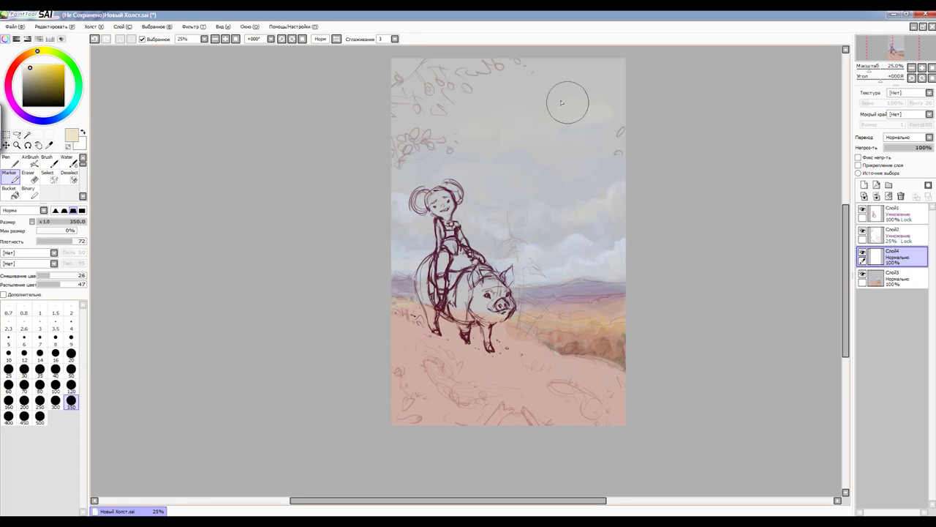
key(ctrl+e)
Add more white clouds in the right sky and touch up near-horizon clouds in pale bluish grey
key(b)
alt+click(584, 111)
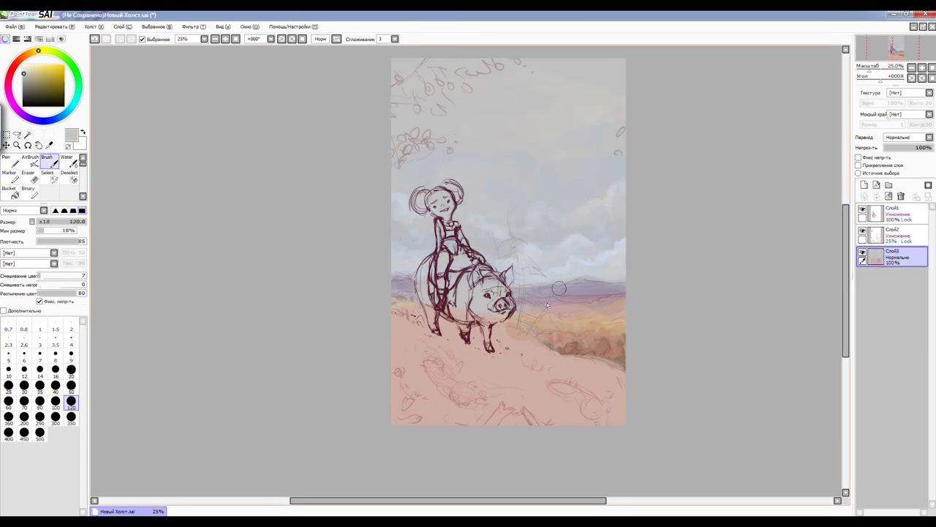
drag(537, 278, 607, 280)
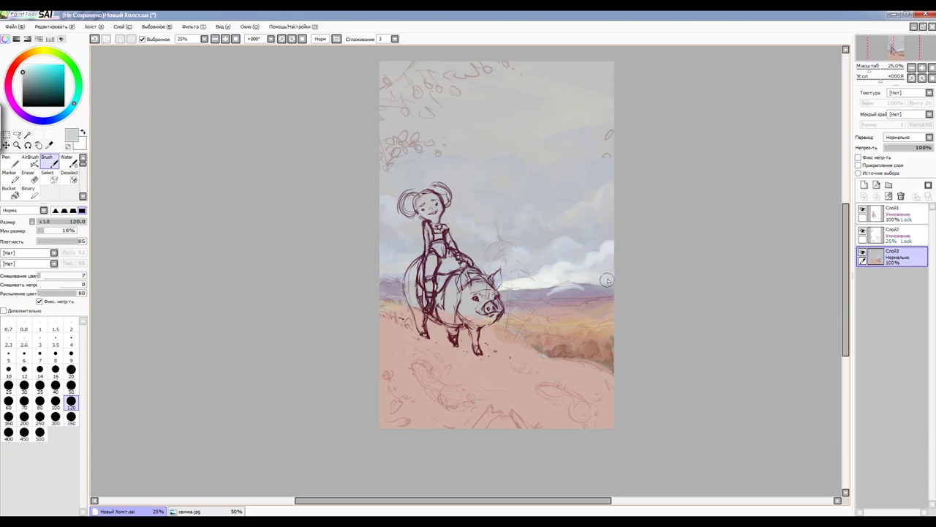
drag(563, 245, 509, 272)
key(bracketleft)
key(bracketleft)
key(bracketleft)
alt+click(541, 242)
mouse_move(577, 263)
mouse_down()
mouse_move(607, 278)
mouse_move(520, 294)
mouse_up()
alt+click(570, 274)
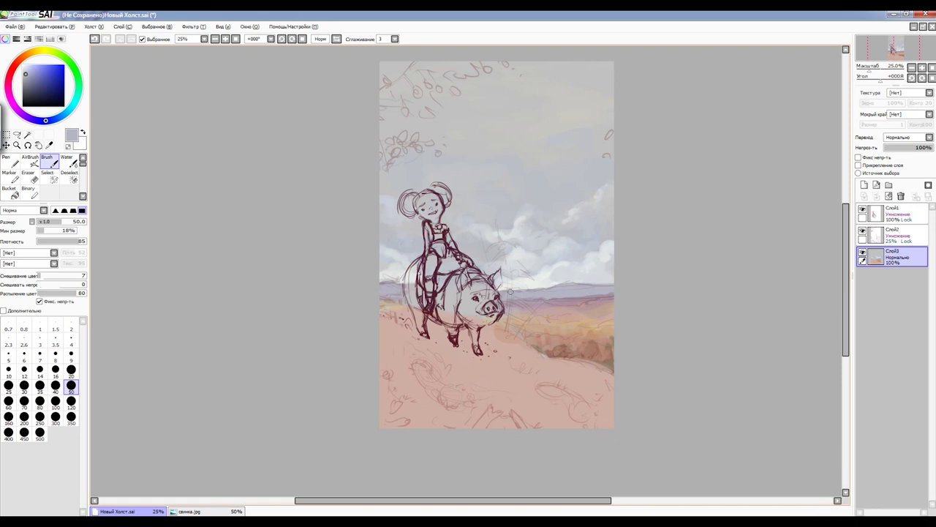
alt+click(566, 307)
alt+click(574, 329)
alt+click(527, 231)
click(864, 184)
click(9, 175)
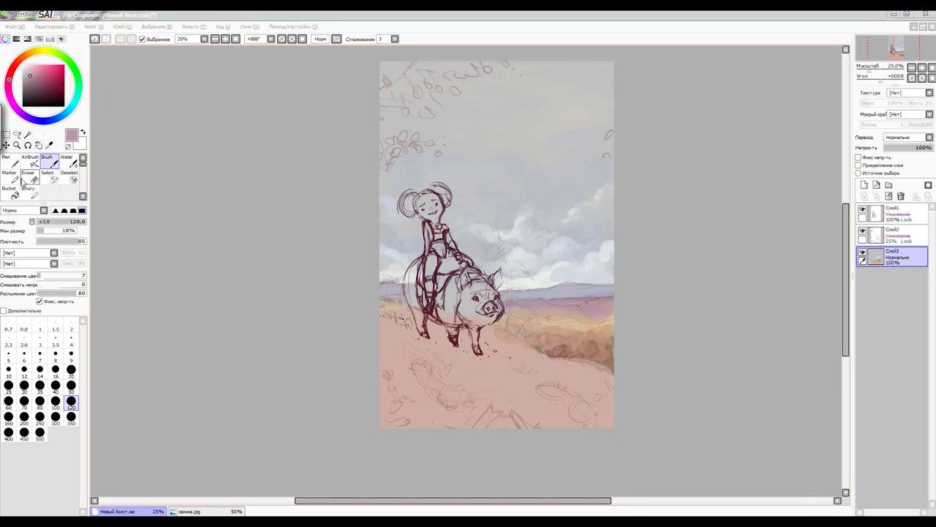
drag(527, 231, 575, 251)
click(67, 161)
click(907, 137)
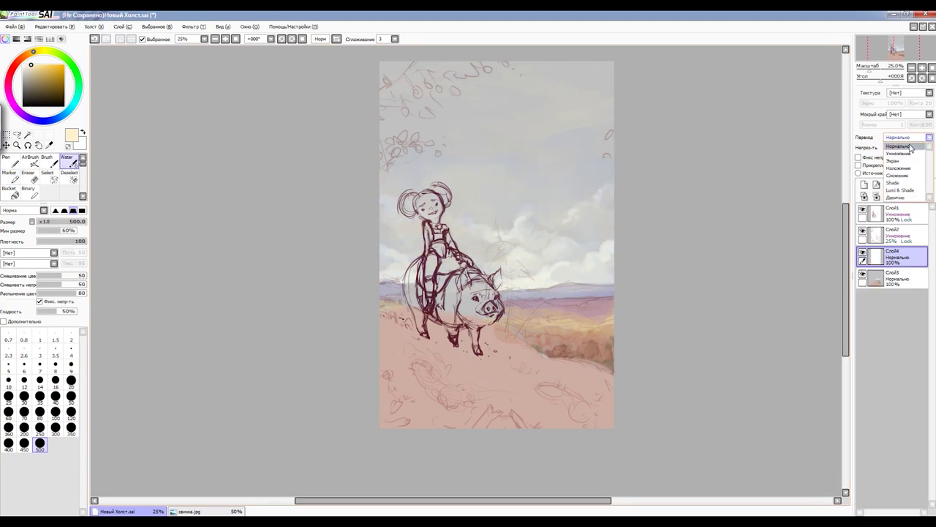
click(907, 175)
drag(928, 147, 894, 147)
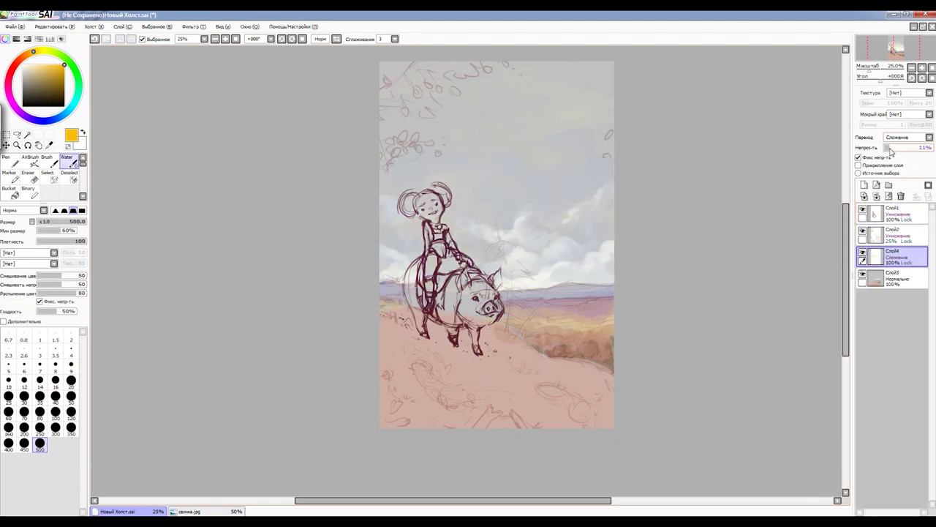
click(863, 253)
alt+click(454, 88)
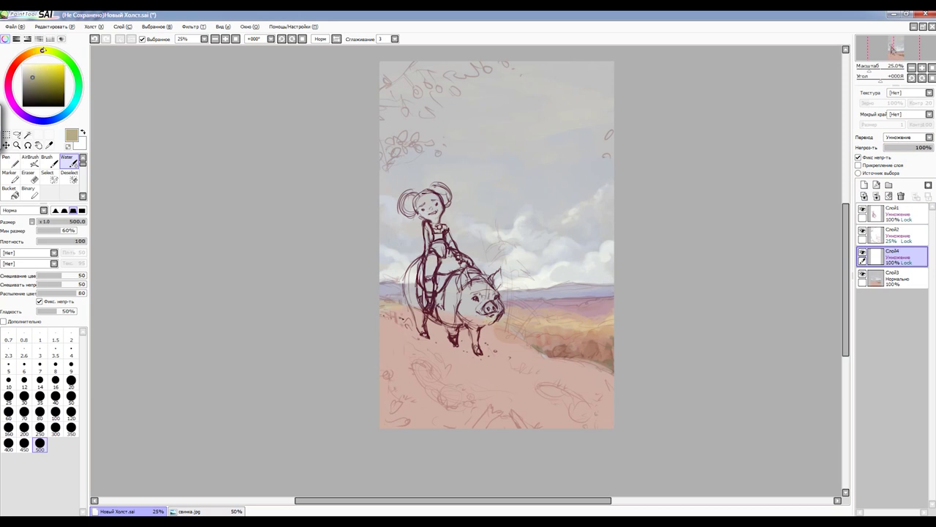
key(m)
key(b)
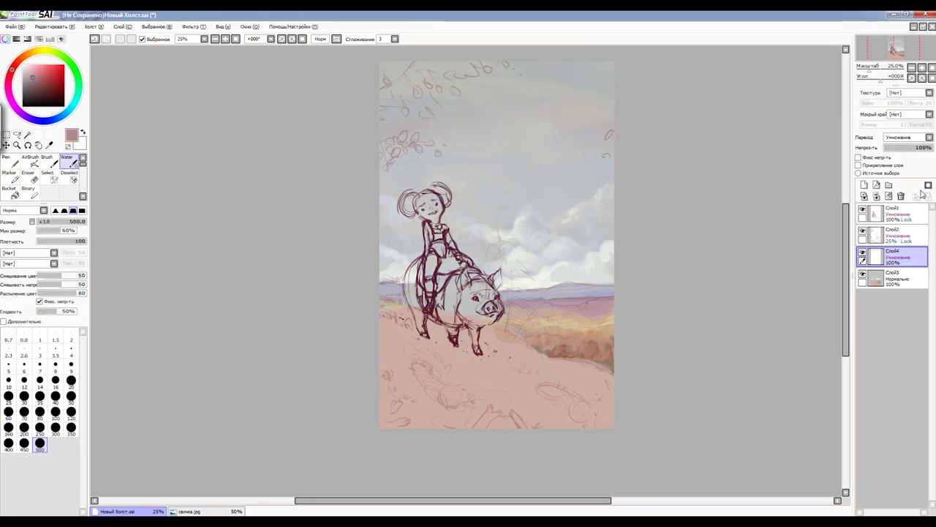
click(901, 196)
key(bracketleft)
key(bracketleft)
key(bracketleft)
key(bracketleft)
key(bracketleft)
alt+click(535, 306)
Paint tan and brown strokes over the lower hillside at brush sizes 120 and 50
alt+click(584, 306)
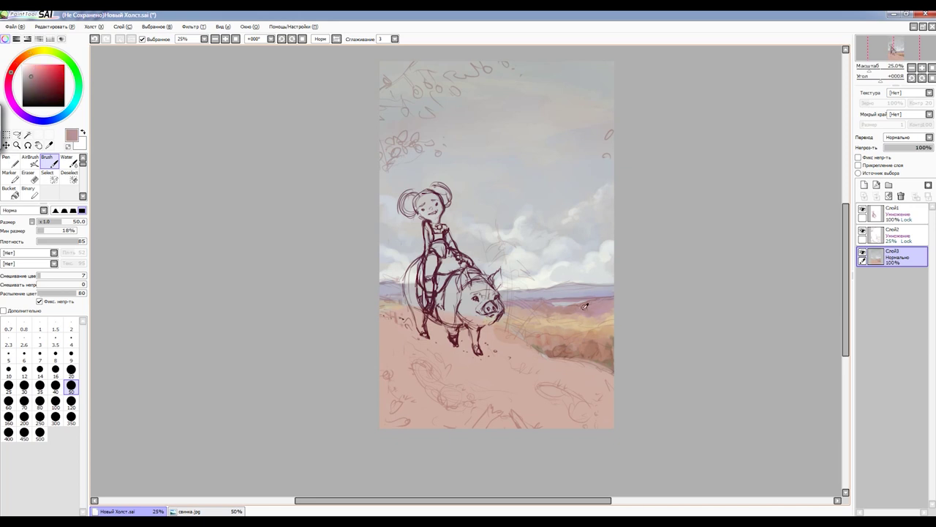
alt+click(600, 368)
key(bracketright)
key(bracketright)
key(bracketright)
key(bracketright)
key(bracketright)
mouse_move(386, 417)
mouse_down()
mouse_move(434, 382)
mouse_move(497, 388)
mouse_move(555, 373)
mouse_up()
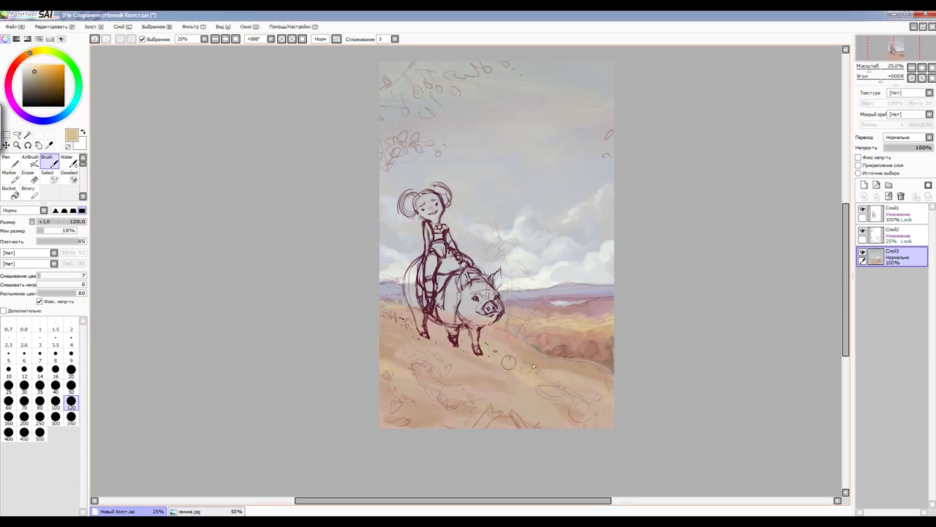
alt+click(526, 370)
key(bracketleft)
key(bracketleft)
key(bracketleft)
drag(538, 383, 560, 386)
drag(437, 368, 475, 398)
Block in an olive pine tree right of the pig and dark trees along the right edge
alt+click(542, 377)
alt+click(531, 300)
drag(531, 280, 541, 344)
key(bracketleft)
key(bracketleft)
key(bracketleft)
drag(534, 287, 533, 270)
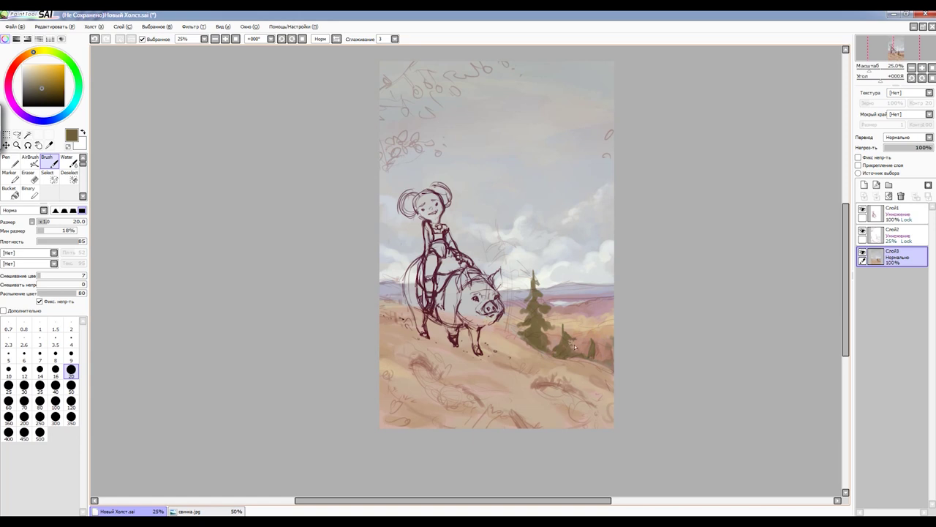
alt+click(547, 325)
key(bracketright)
key(bracketright)
key(bracketright)
alt+click(606, 330)
mouse_move(606, 329)
mouse_down()
mouse_move(606, 363)
mouse_move(582, 344)
mouse_up()
Scatter orange foliage patches on the lower-left slope, right edge and centre of the hill
alt+click(553, 340)
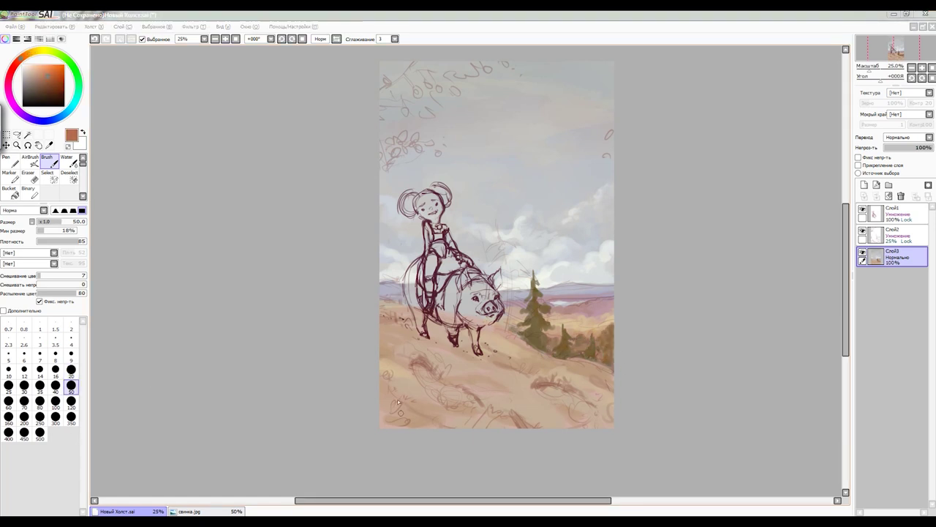
drag(395, 366, 388, 413)
drag(598, 367, 613, 402)
drag(386, 319, 386, 333)
drag(508, 326, 498, 342)
Lighten the lower hillside with broad beige strokes
alt+click(497, 342)
drag(414, 358, 475, 410)
drag(555, 387, 613, 426)
drag(527, 373, 552, 391)
key(bracketright)
key(bracketright)
key(bracketright)
mouse_move(545, 375)
mouse_down()
mouse_move(570, 366)
mouse_move(578, 376)
mouse_up()
Sample tan, pink and light tan colours and mirror the view to check the composition
alt+click(564, 318)
key(bracketleft)
key(bracketleft)
key(bracketleft)
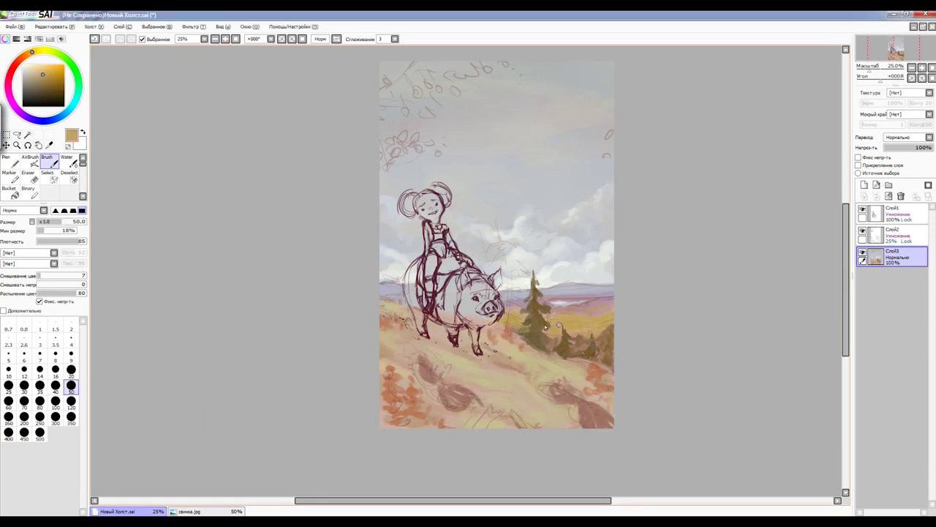
key(bracketleft)
key(bracketleft)
key(bracketleft)
alt+click(588, 316)
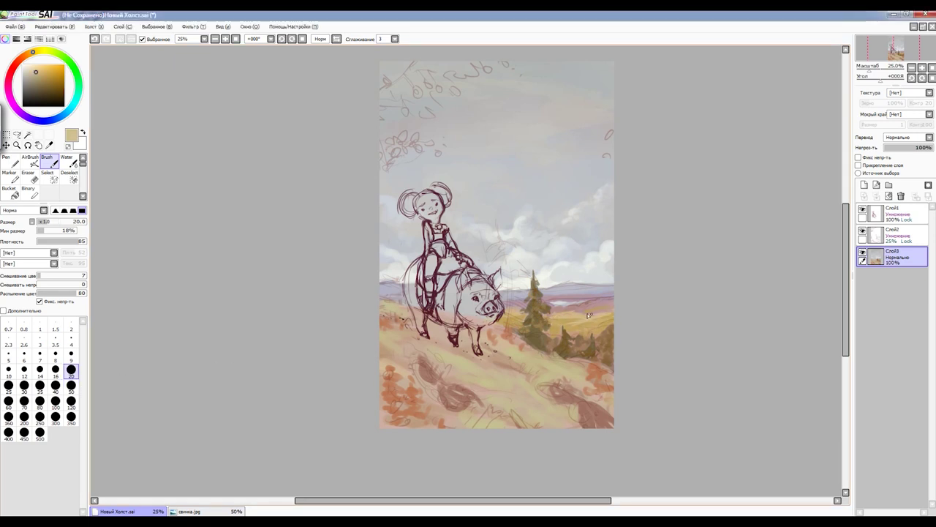
alt+click(474, 320)
key(bracketright)
key(bracketright)
key(bracketright)
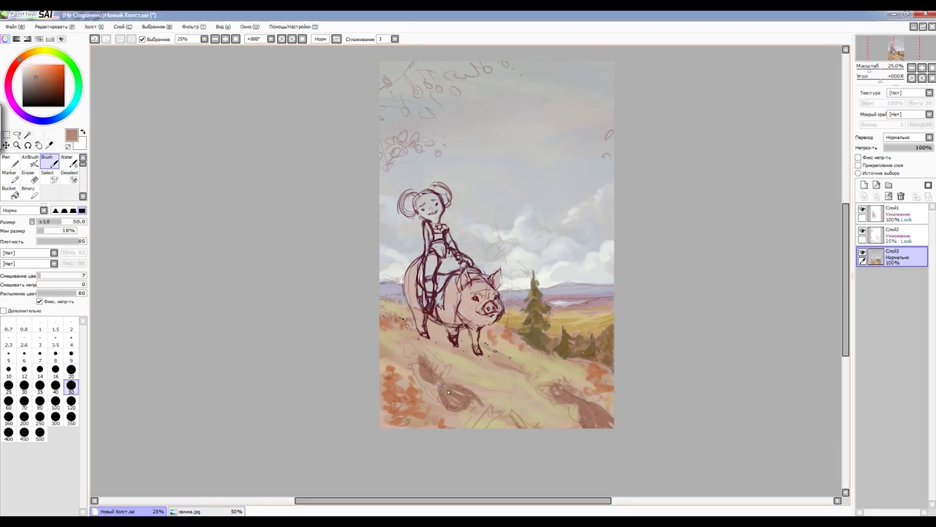
alt+click(495, 360)
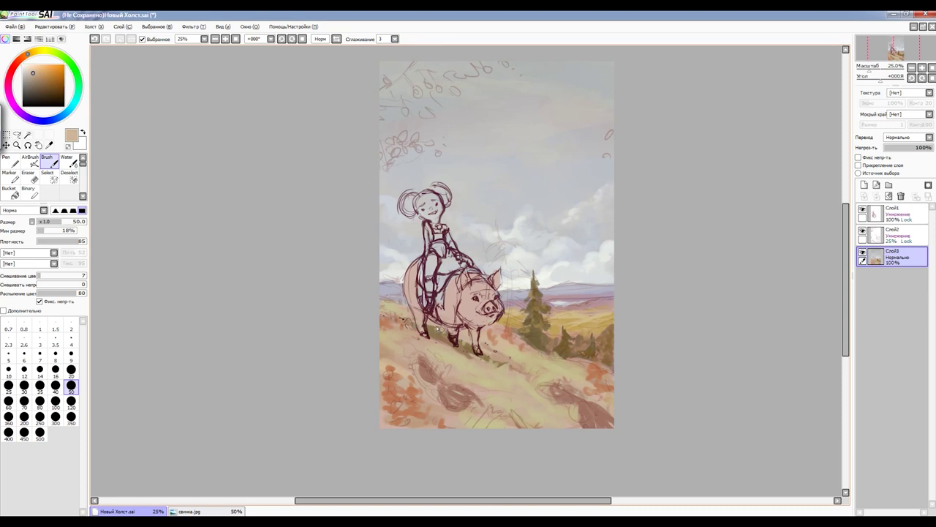
key(h)
alt+click(504, 209)
Darken the girl's hair in brown, check the mirrored view, and pick a lighter pinkish tan
mouse_move(497, 197)
mouse_down()
mouse_move(512, 220)
mouse_move(517, 200)
mouse_up()
click(336, 40)
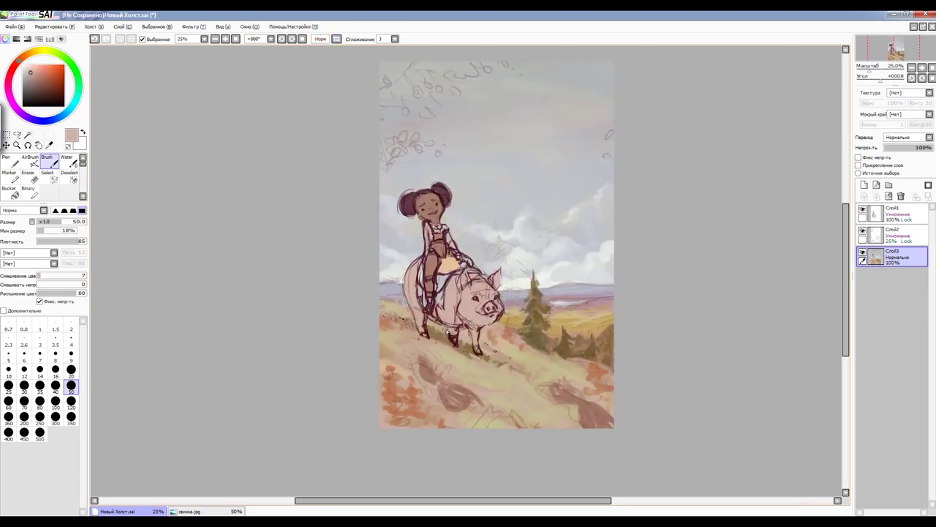
alt+click(446, 325)
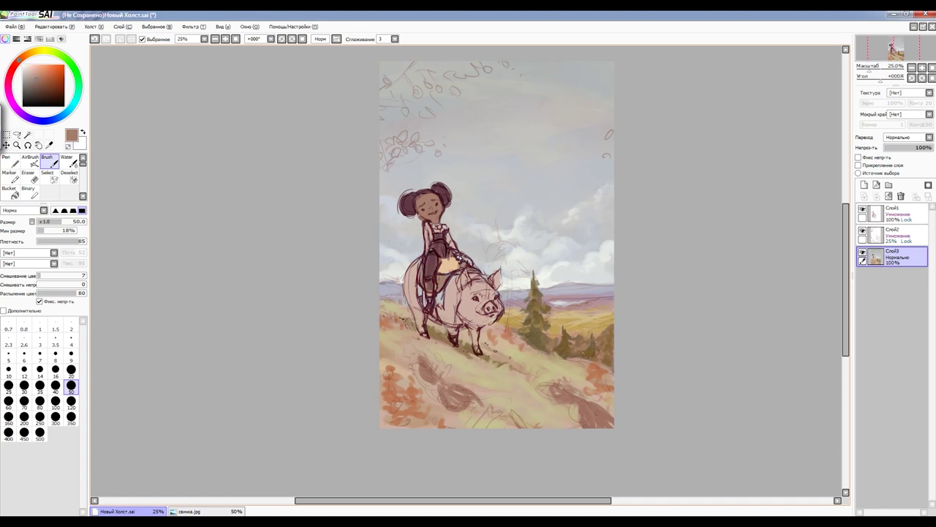
key(h)
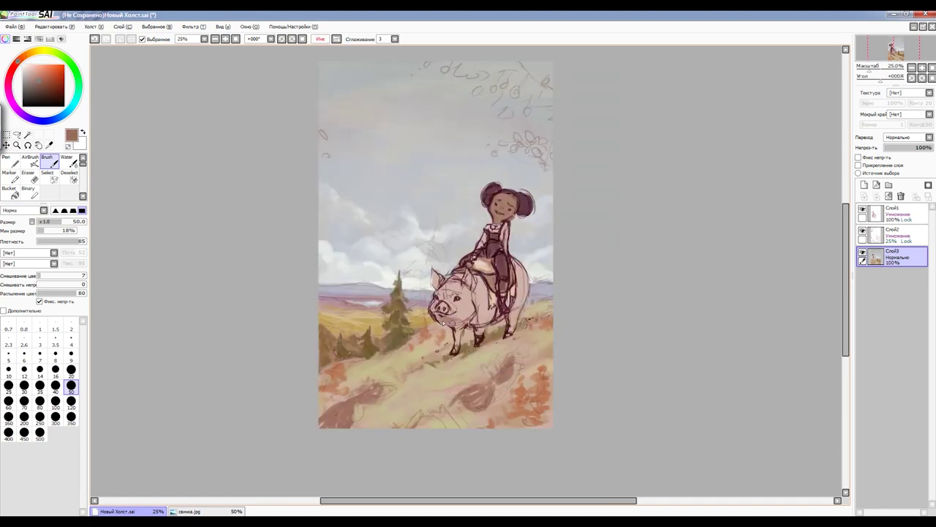
key(h)
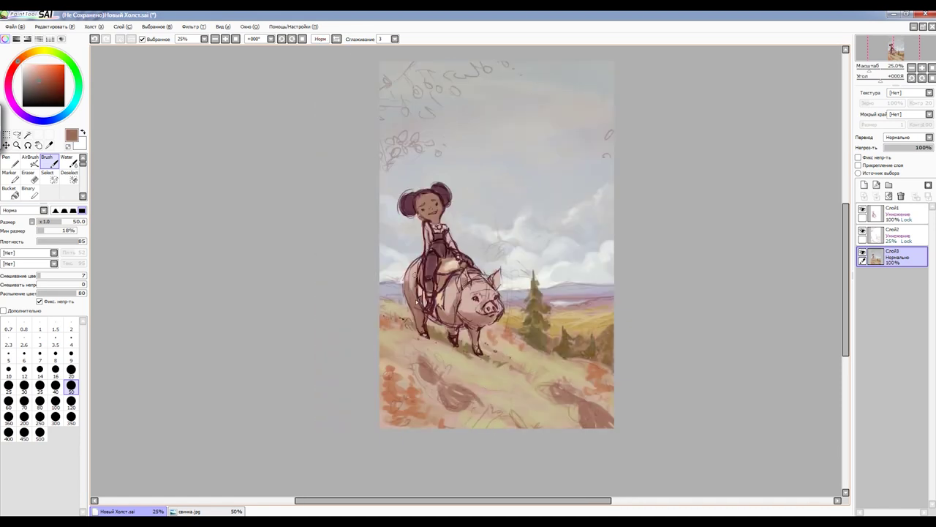
click(40, 71)
Create a new branch layer with a size-20 dark brown brush, flipping the view to check
key(h)
click(33, 93)
key(ctrl+shift+n)
click(71, 370)
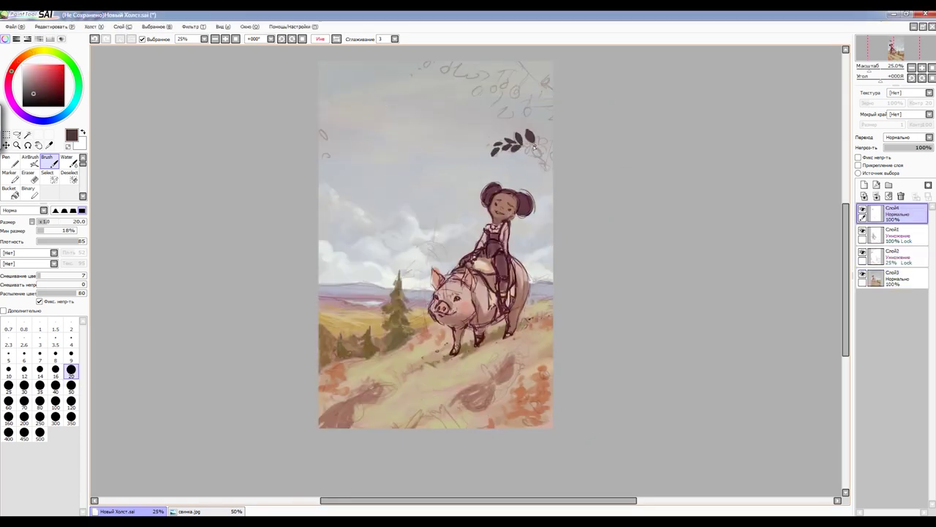
key(h)
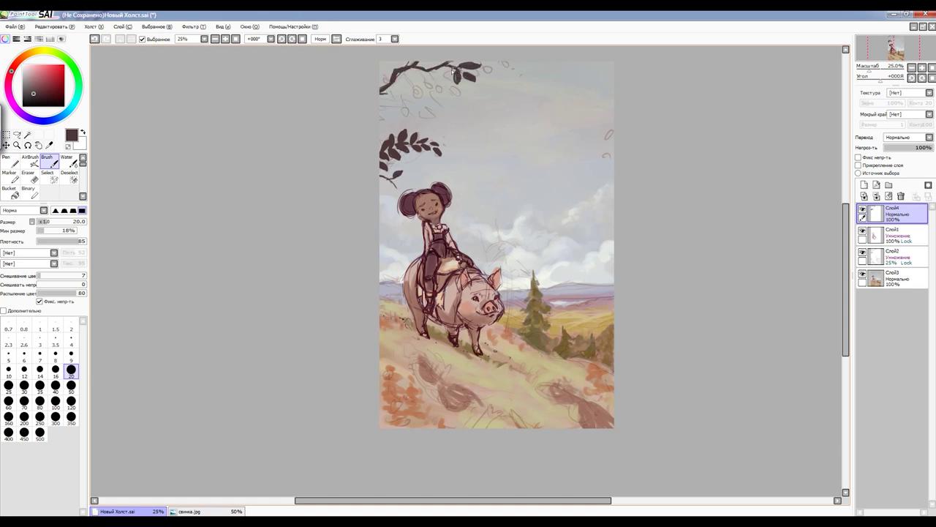
key(h)
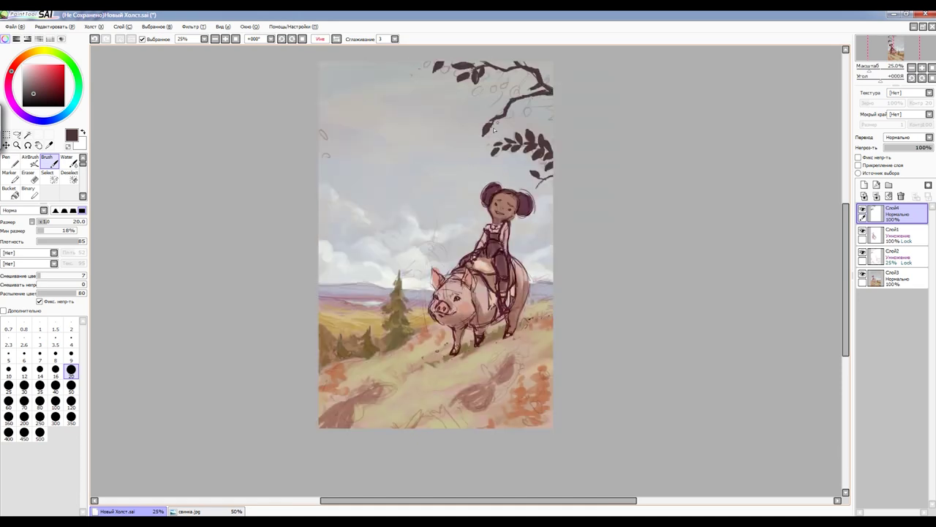
key(h)
Paint brown over the foreground sketch, delete the Слой2 sketch layer and hide Слой1
alt+click(465, 400)
drag(421, 365, 484, 387)
alt+click(446, 380)
alt+click(468, 395)
click(896, 256)
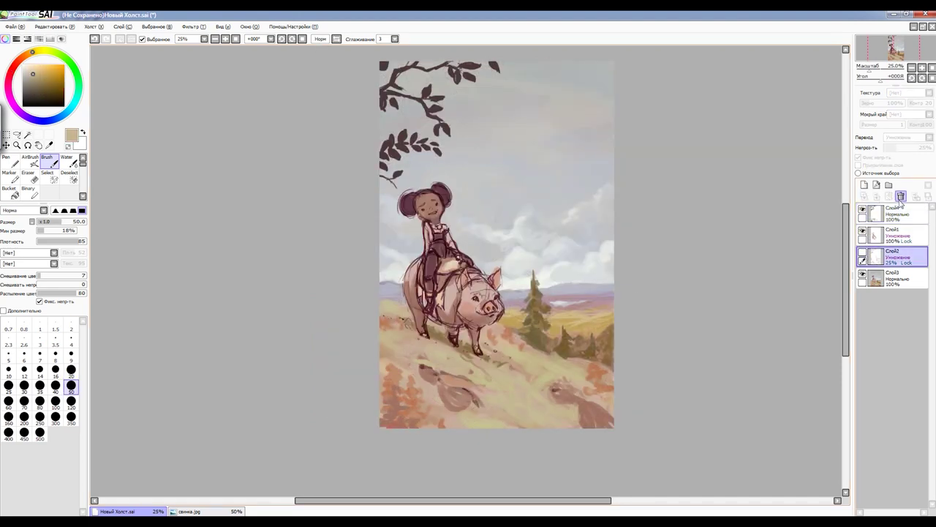
click(900, 196)
key(h)
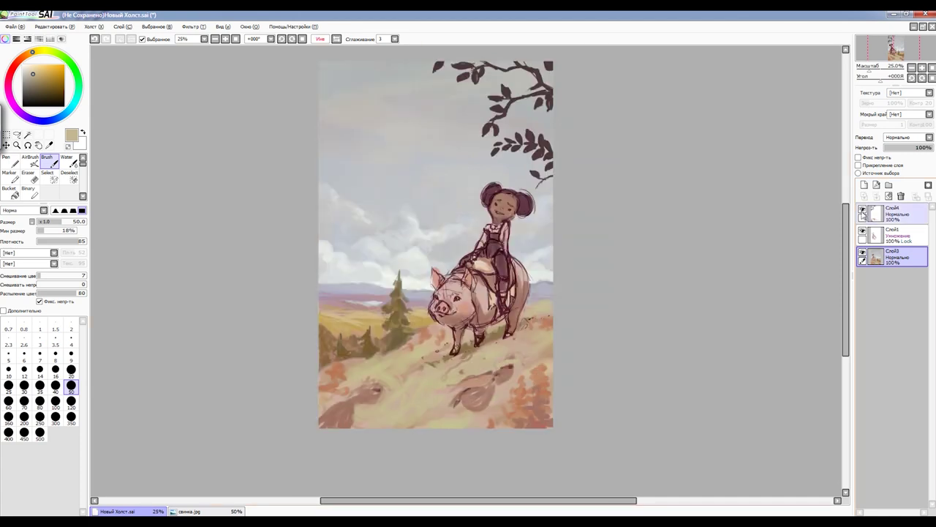
click(896, 234)
click(863, 231)
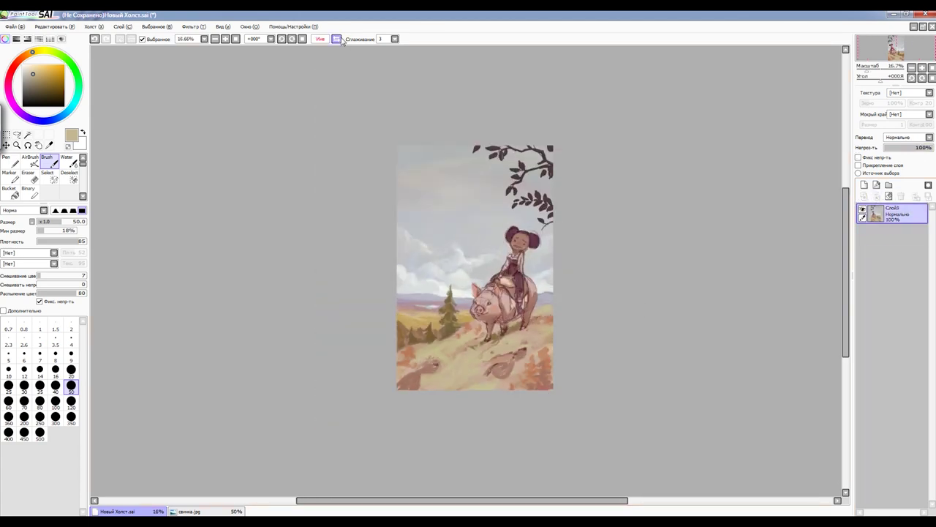
Paint pale pink over the pig's head
scroll(465, 263, up, 2)
alt+click(462, 261)
drag(461, 261, 479, 289)
mouse_move(402, 282)
mouse_down()
mouse_move(439, 347)
mouse_move(460, 326)
mouse_up()
Block in and shape the new forward-facing pig head with broad pink strokes
drag(410, 242, 440, 252)
drag(468, 304, 490, 325)
drag(475, 263, 490, 358)
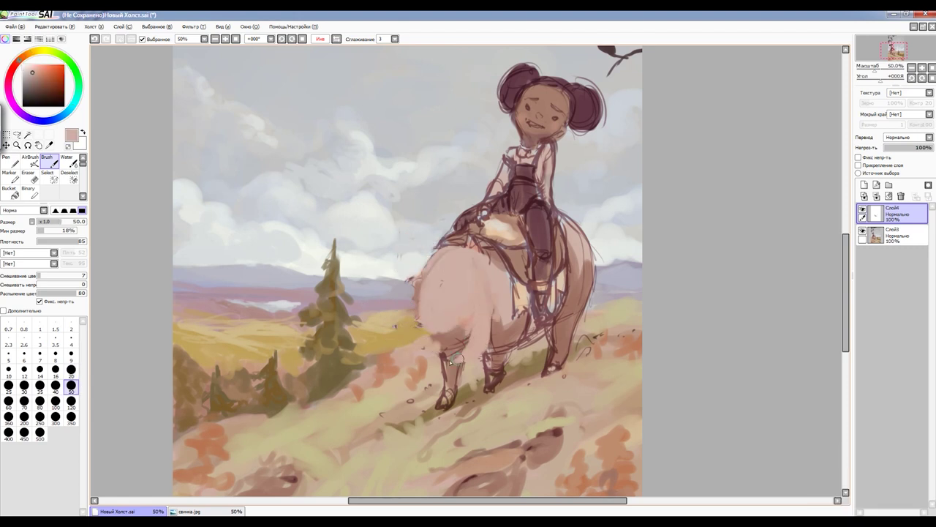
drag(414, 300, 428, 343)
drag(403, 271, 432, 343)
Outline the pig's side, curled front leg and both ears in dark brown, and dot in the eye
alt+click(416, 348)
drag(415, 278, 407, 343)
drag(416, 352, 433, 375)
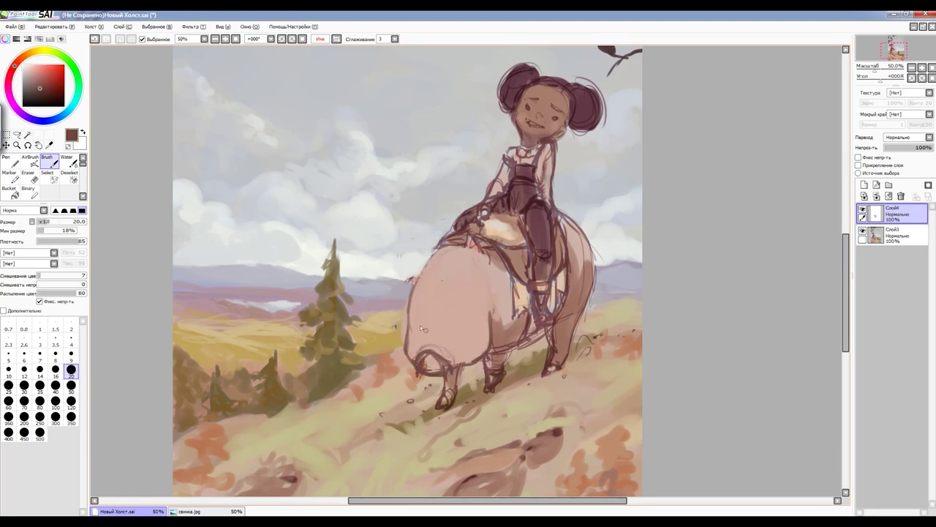
drag(474, 323, 455, 338)
drag(414, 300, 387, 333)
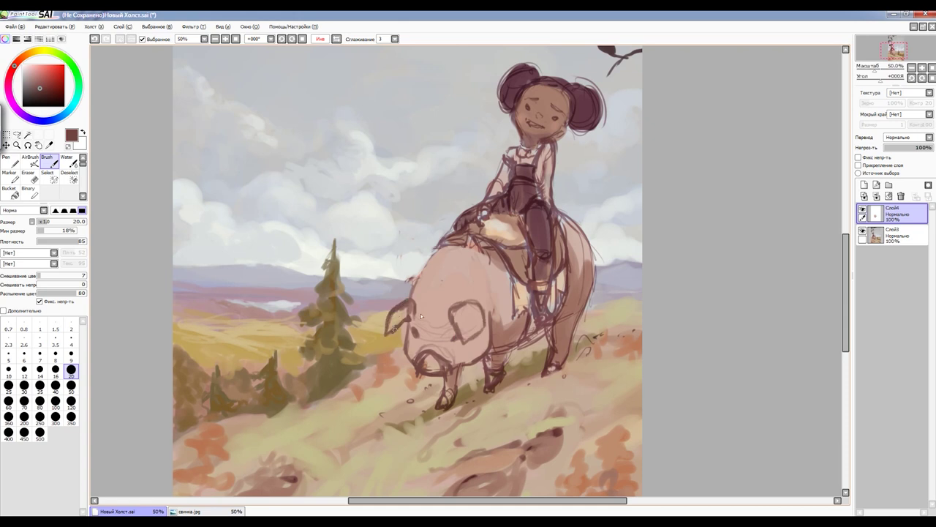
alt+click(454, 340)
alt+click(427, 362)
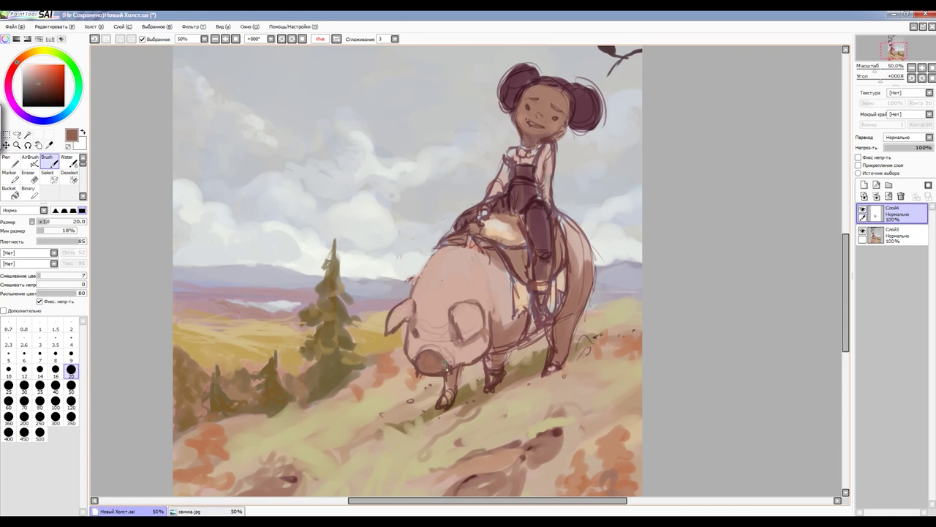
alt+click(441, 352)
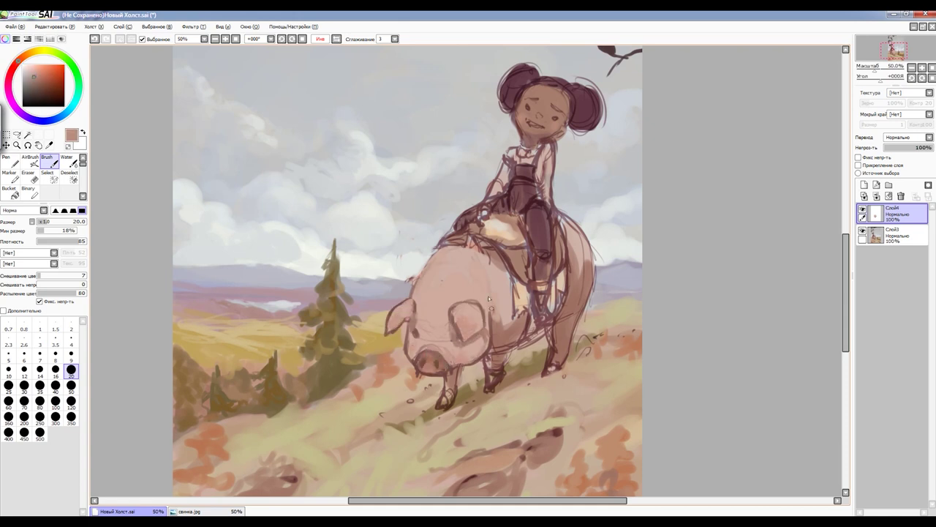
scroll(488, 298, down, 1)
key(h)
key(h)
scroll(485, 439, down, 1)
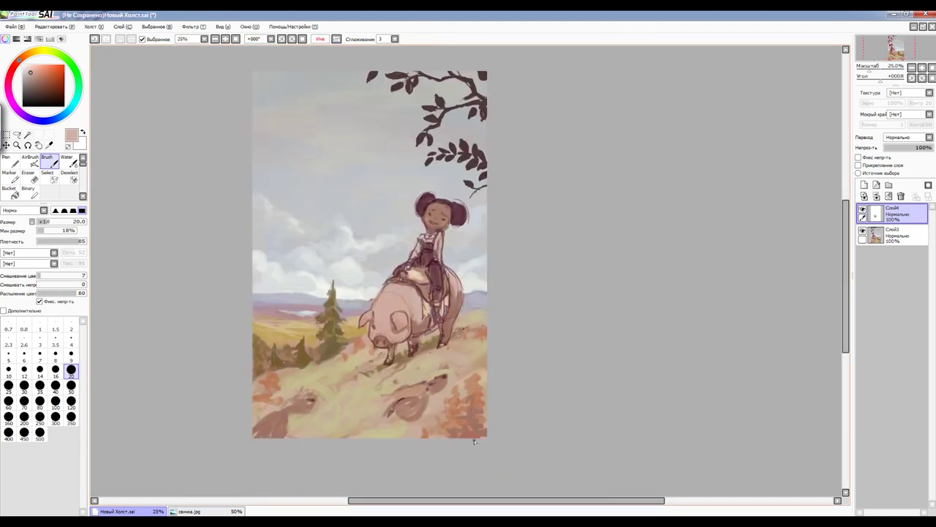
Merge the redrawn pig layer down into the painting and pick olive and brown colours
scroll(484, 439, up, 1)
alt+click(296, 429)
alt+click(351, 379)
key(bracketleft)
key(bracketleft)
key(bracketleft)
key(ctrl+e)
alt+click(367, 378)
Sample peach and hillside colours from the painting with a size 50 brush
alt+click(420, 358)
alt+click(384, 370)
key(bracketright)
key(bracketright)
key(bracketright)
alt+click(333, 402)
alt+click(395, 396)
alt+click(469, 326)
Sample tan, tan-orange and darker olive-brown colours from the ground
alt+click(471, 314)
alt+click(220, 359)
alt+click(195, 378)
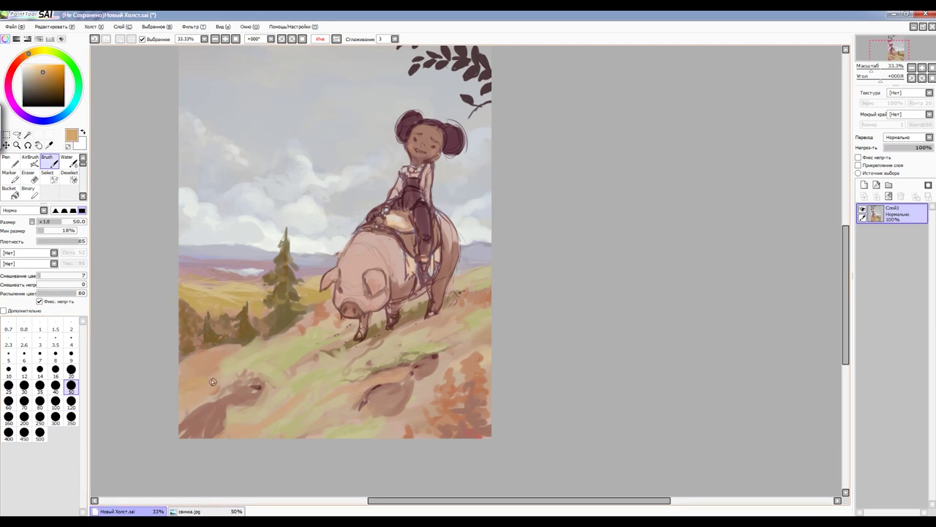
alt+click(319, 404)
alt+click(283, 442)
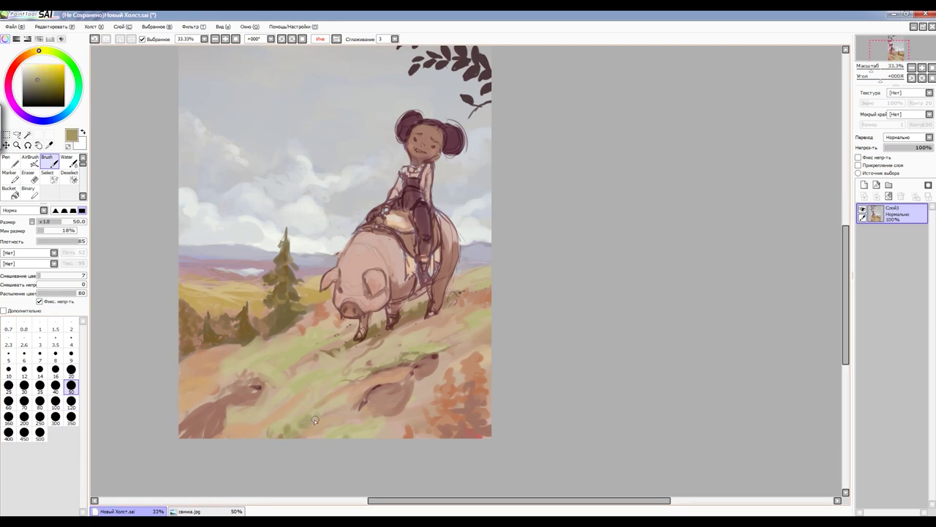
alt+click(296, 357)
Pick tan-brown and light khaki grass colours, setting the brush to size 50
key(bracketleft)
key(bracketleft)
key(bracketleft)
alt+click(233, 370)
alt+click(257, 345)
click(71, 385)
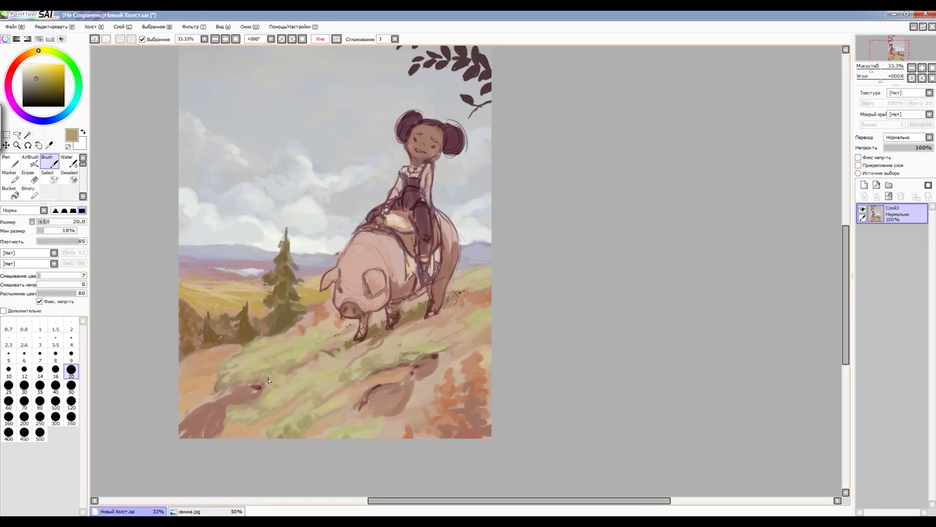
drag(241, 395, 334, 358)
alt+click(343, 313)
Brush a light grass stroke on the lower hillside with a size 20 brush
key(bracketleft)
key(bracketleft)
key(bracketleft)
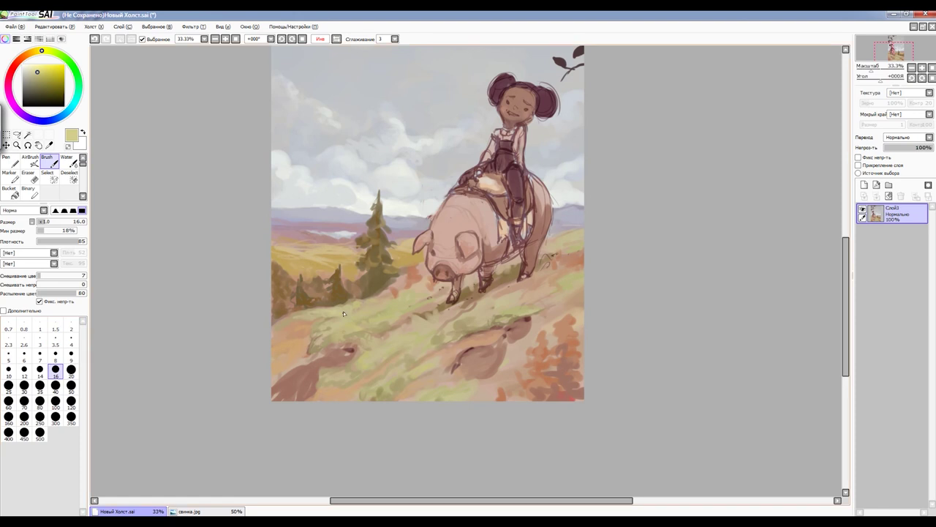
alt+click(411, 371)
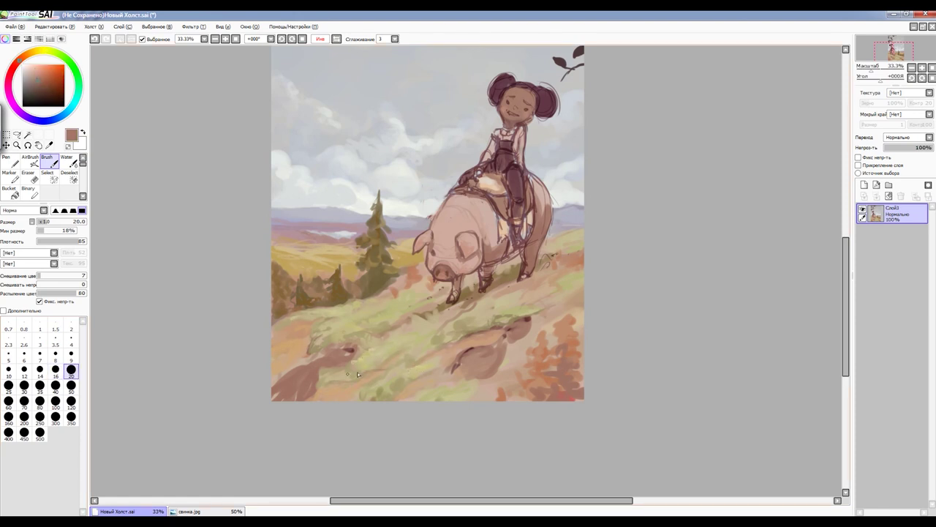
click(71, 384)
alt+click(305, 324)
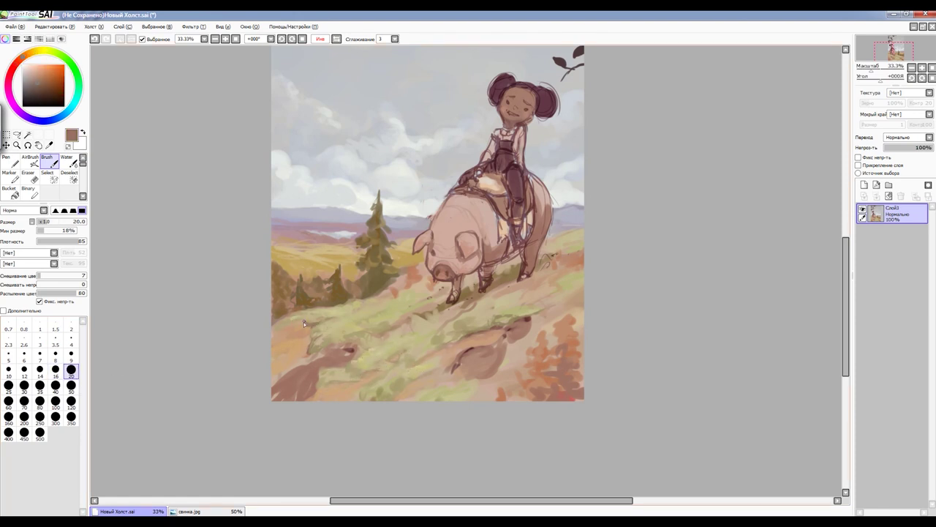
alt+click(307, 338)
drag(289, 346, 310, 341)
Zoom out and mirror the view to check composition, then add a new empty layer
alt+click(326, 351)
key(minus)
key(h)
key(h)
scroll(823, 257, up, 1)
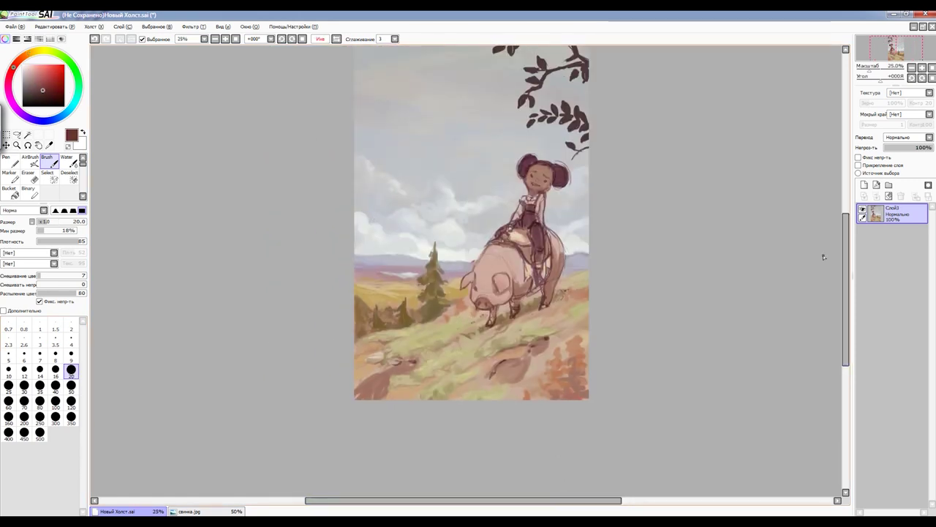
click(226, 41)
alt+click(434, 334)
alt+click(438, 332)
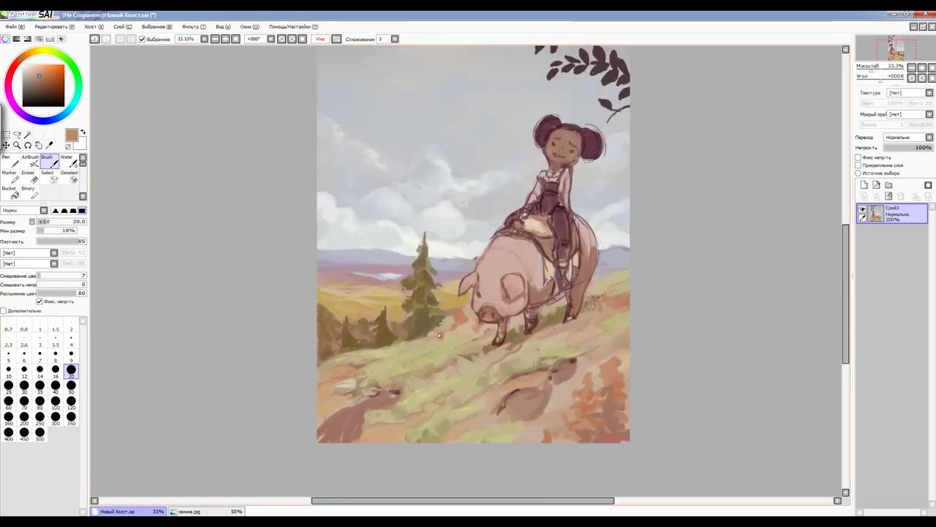
key(ctrl+shift+n)
Merge the empty layer back down into the painting and pick a khaki colour
key(m)
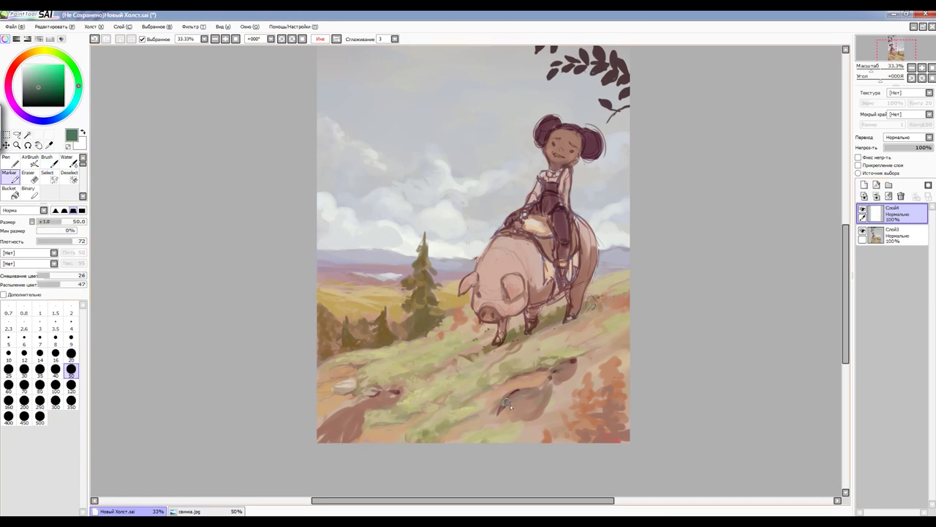
key(minus)
key(h)
key(ctrl+e)
key(plus)
click(55, 354)
alt+click(531, 368)
alt+click(586, 408)
Return to the Brush and add dark brown earth strokes on the lower hillside
key(b)
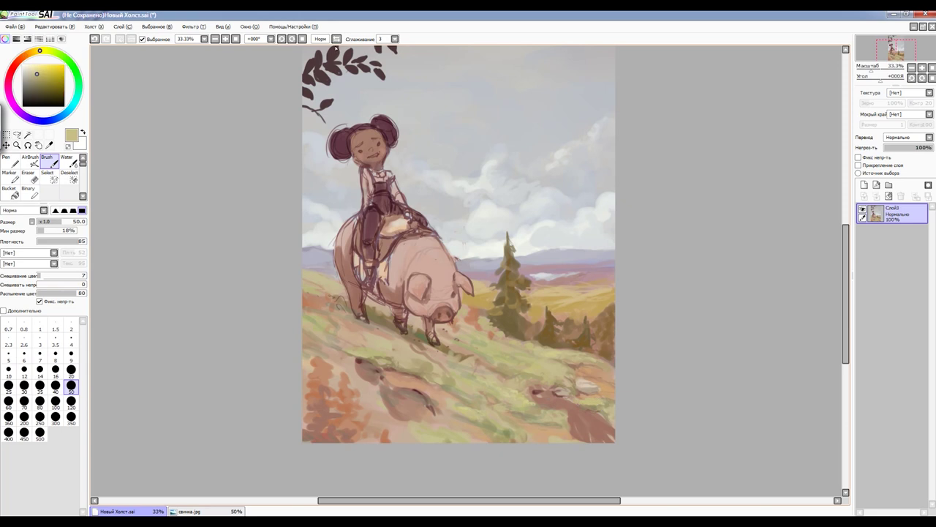
key(h)
alt+click(554, 326)
key(bracketleft)
key(bracketleft)
key(bracketleft)
alt+click(605, 308)
drag(459, 421, 492, 430)
Pick darker brown, khaki and light tan colours, switching brush sizes 50 and 20 and checking the mirrored view
alt+click(524, 388)
key(ctrl+minus)
key(h)
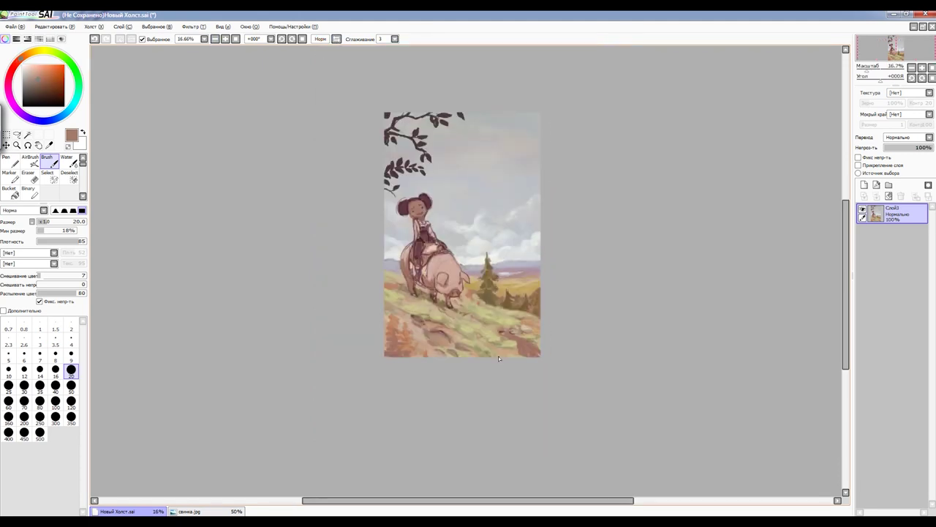
click(335, 39)
key(ctrl+plus)
click(71, 384)
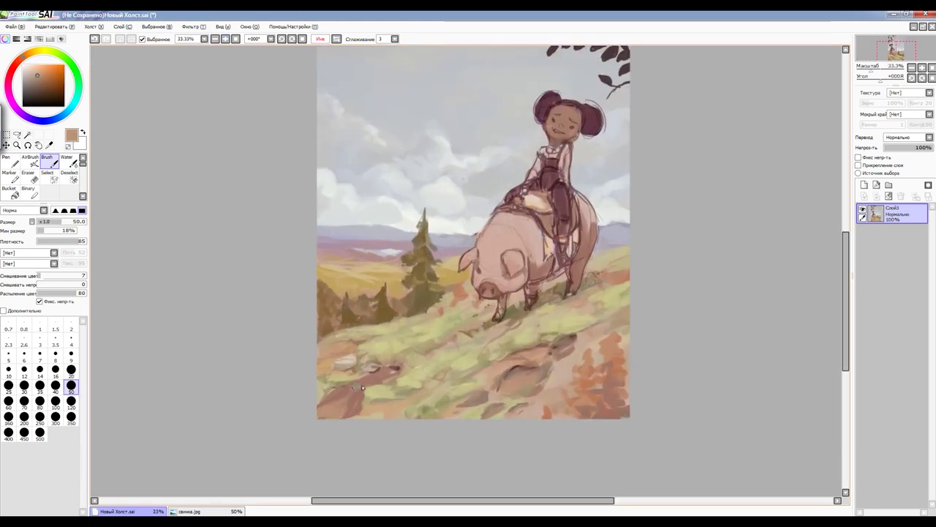
click(71, 369)
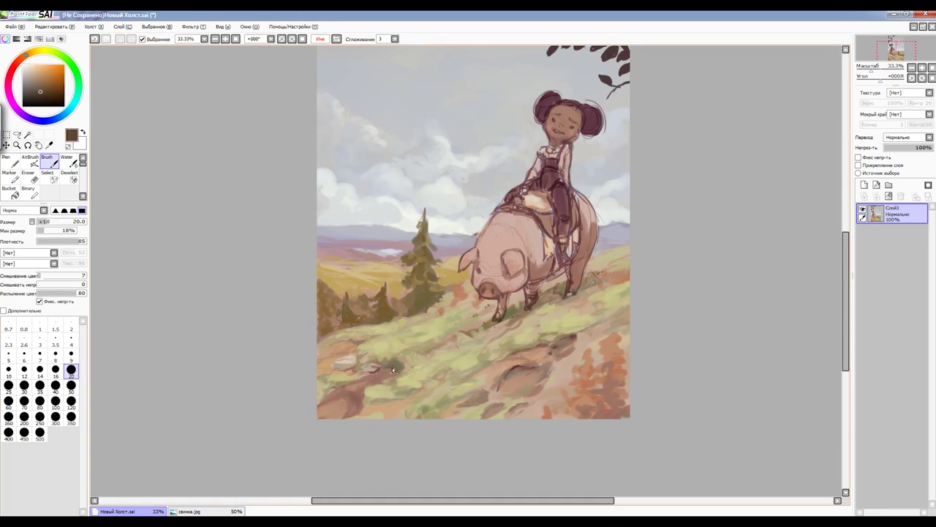
alt+click(362, 408)
key(ctrl+minus)
key(h)
alt+click(351, 270)
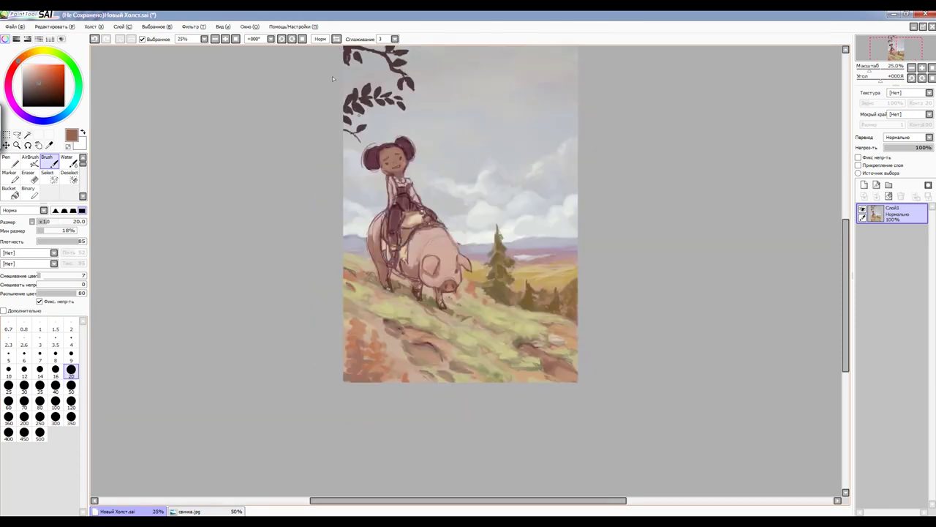
Zoom to 50% and paint light pinkish tan over the lower-right orange bushes
key(h)
key(ctrl+plus)
scroll(180, 465, down, 2)
alt+click(194, 381)
alt+click(319, 292)
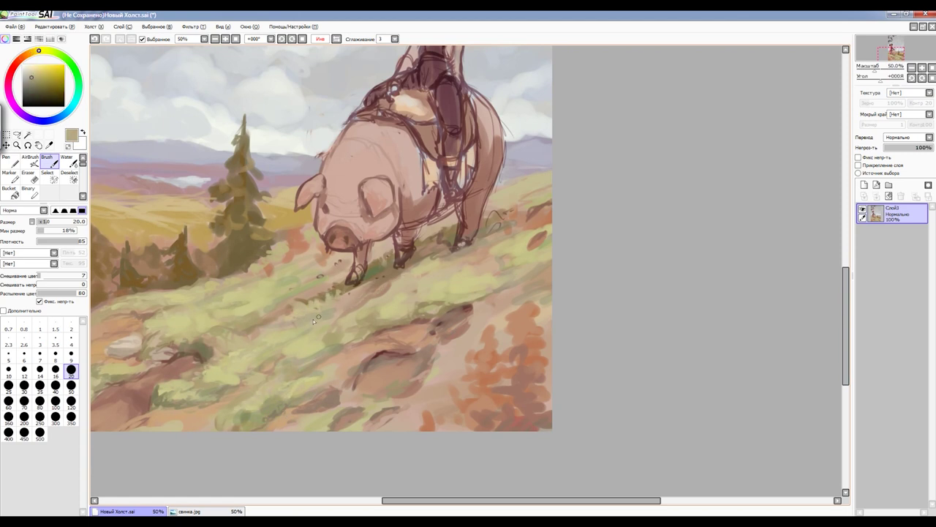
alt+click(509, 215)
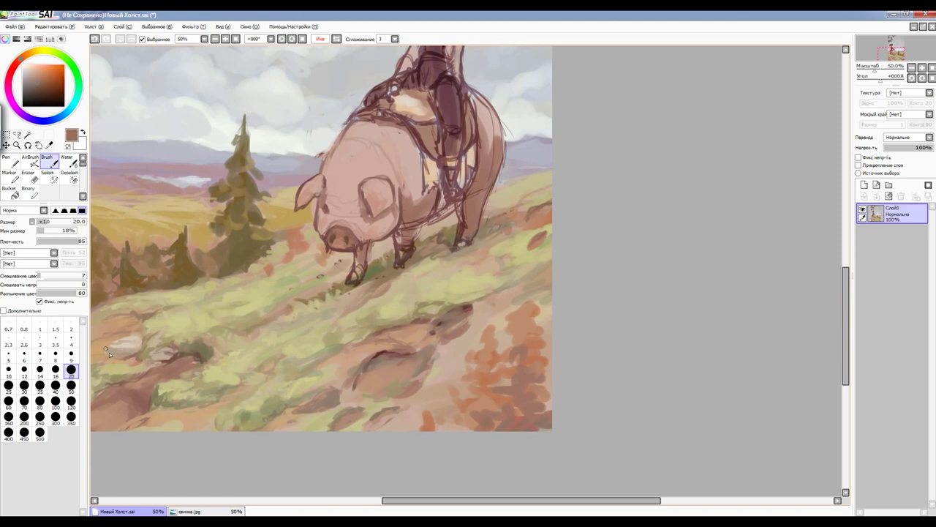
alt+click(405, 376)
drag(425, 420, 446, 384)
mouse_move(454, 424)
mouse_down()
mouse_move(545, 329)
mouse_move(526, 307)
mouse_up()
Draw a dark reddish-brown ridge line at the lower right with a size 50 brush
alt+click(398, 369)
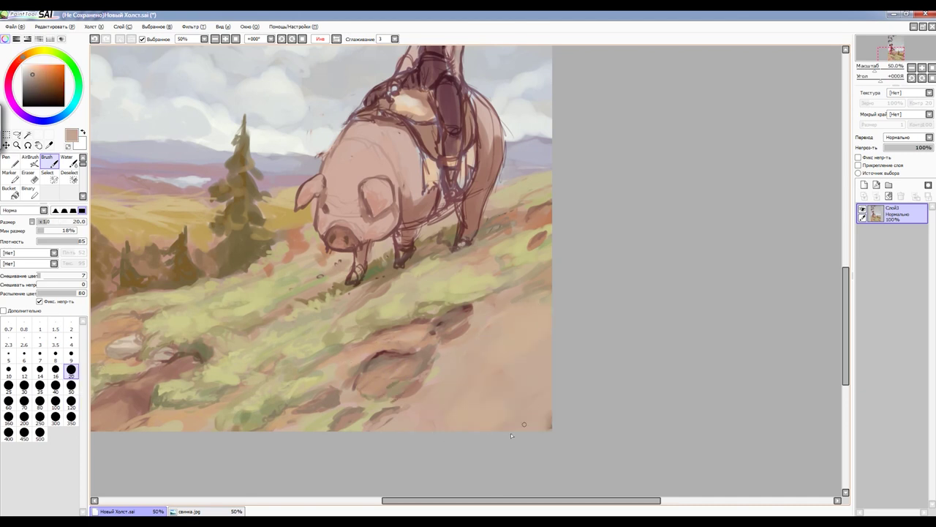
key(])
key(])
key(])
drag(461, 406, 550, 339)
drag(548, 399, 479, 430)
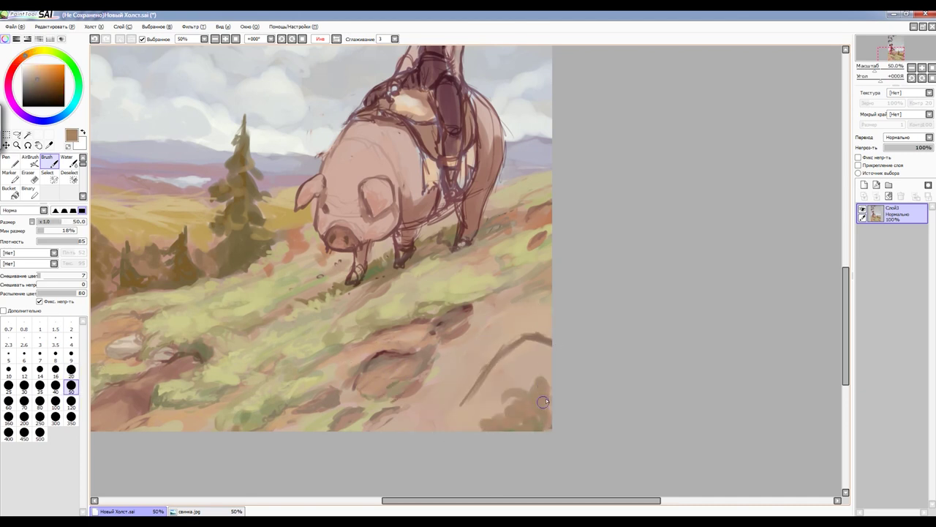
Dab salmon-orange and orange-brown strokes at the lower right with a size 20 brush
alt+click(523, 334)
key([)
key([)
key([)
mouse_move(472, 398)
mouse_down()
mouse_move(449, 426)
mouse_move(481, 368)
mouse_move(453, 430)
mouse_up()
drag(524, 334, 491, 360)
alt+click(459, 359)
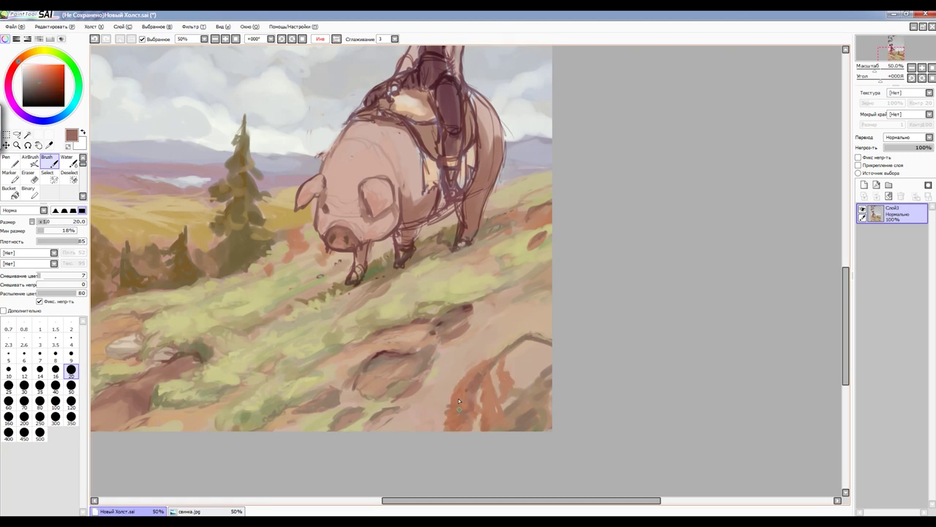
Sample pale khaki, dark red-brown and lighter pig browns, mirroring the view to check proportions
key(h)
key([)
key([)
key([)
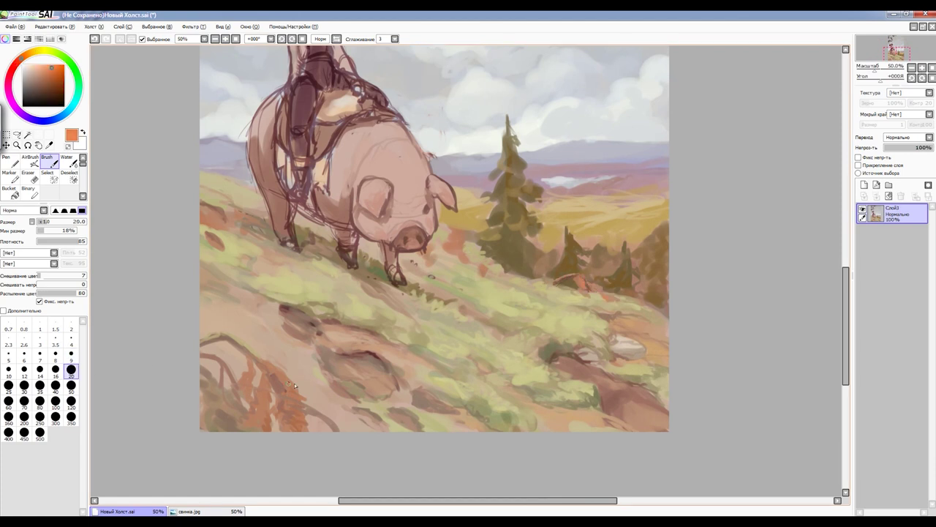
key(])
key(])
key(])
alt+click(229, 271)
alt+click(270, 261)
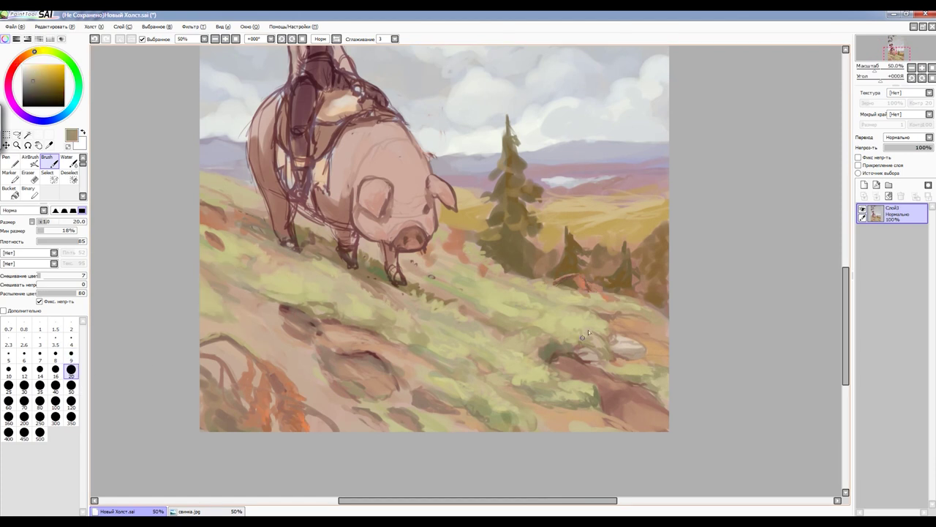
scroll(349, 335, up, 2)
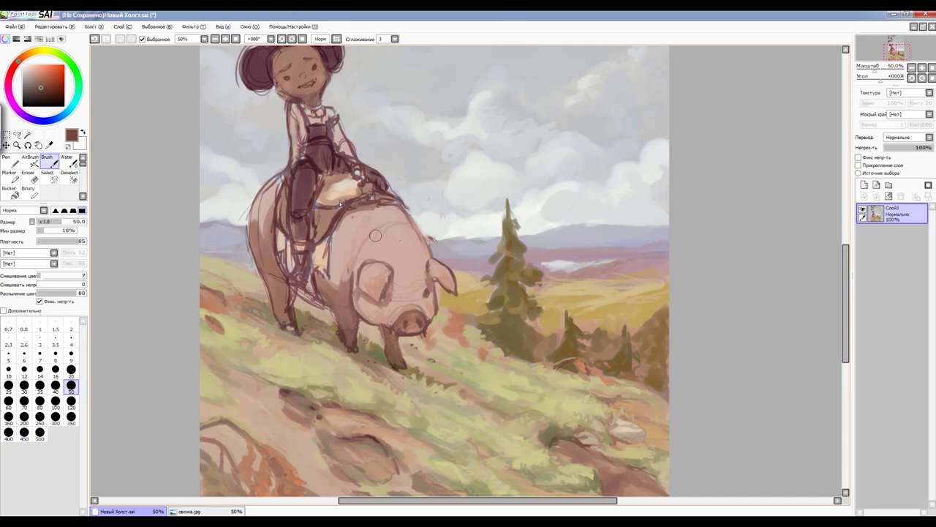
key(h)
key([)
key([)
key([)
alt+click(652, 280)
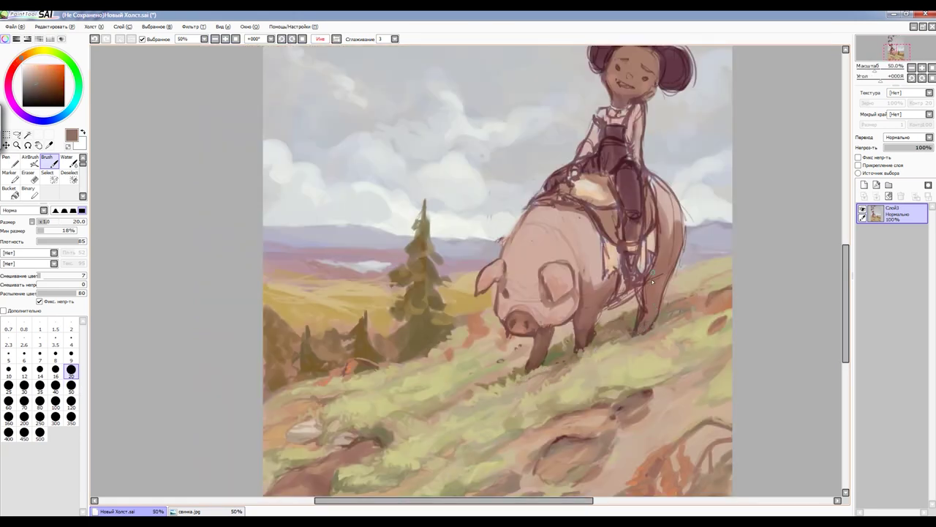
Sample hillside khaki, the pig's dark outline brown and pale body pink, switching sizes 50 and 20
scroll(353, 62, down, 2)
key(h)
scroll(250, 299, up, 2)
alt+click(250, 300)
alt+click(319, 300)
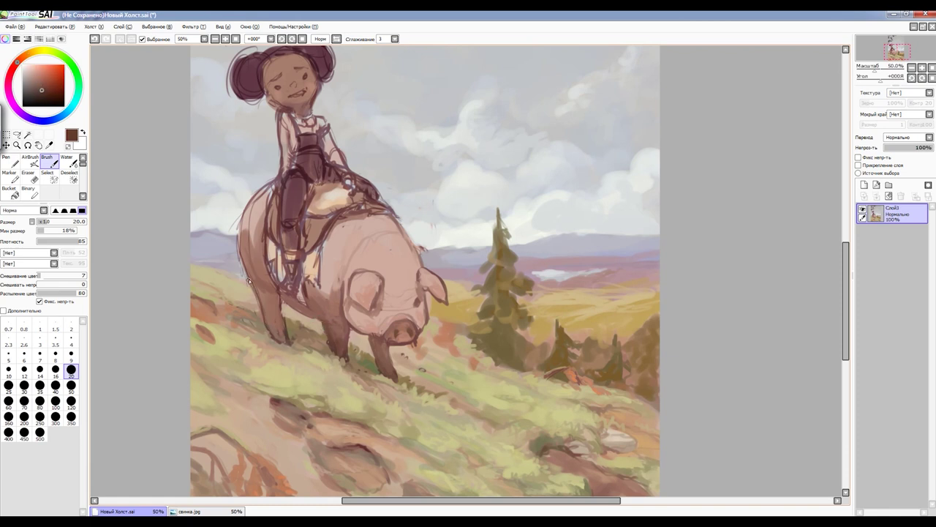
scroll(338, 342, down, 2)
scroll(256, 204, up, 2)
key(])
key(])
key(])
alt+click(256, 204)
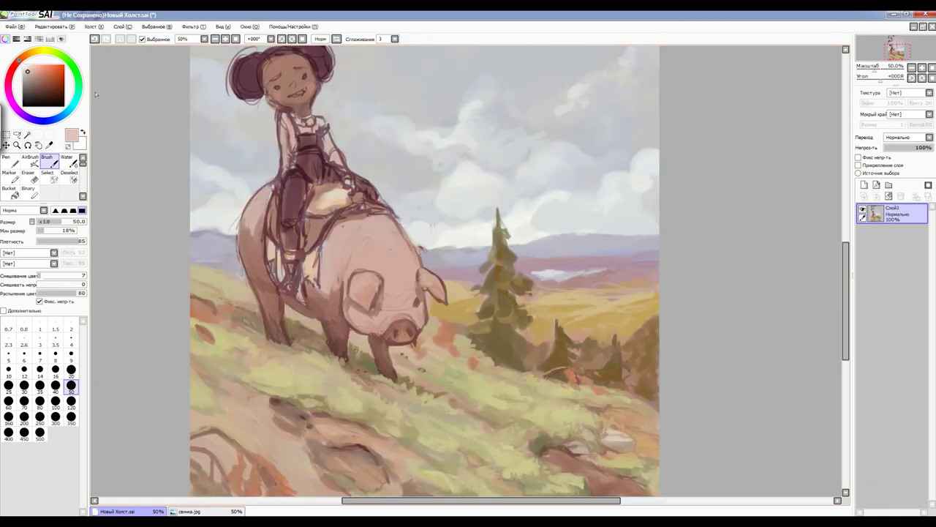
key([)
key([)
key([)
Sample brown, light tan and dark maroon at 50% zoom, then zoom to 75% on the pig
click(71, 385)
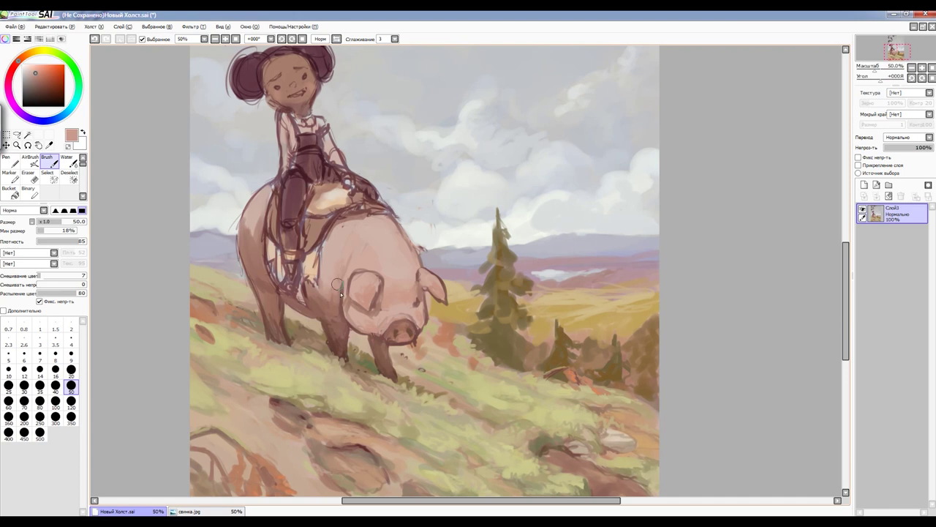
key([)
key([)
key([)
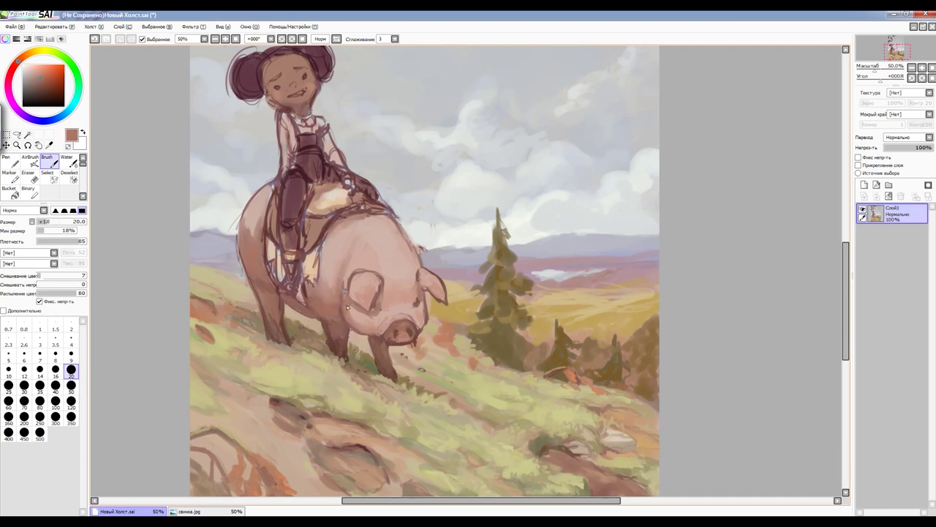
click(215, 39)
key(ctrl+plus)
alt+click(189, 353)
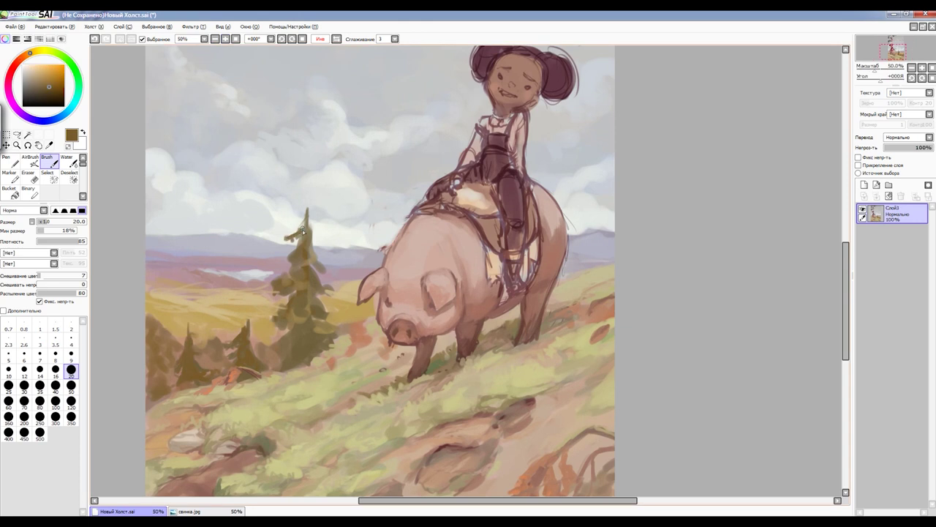
alt+click(331, 304)
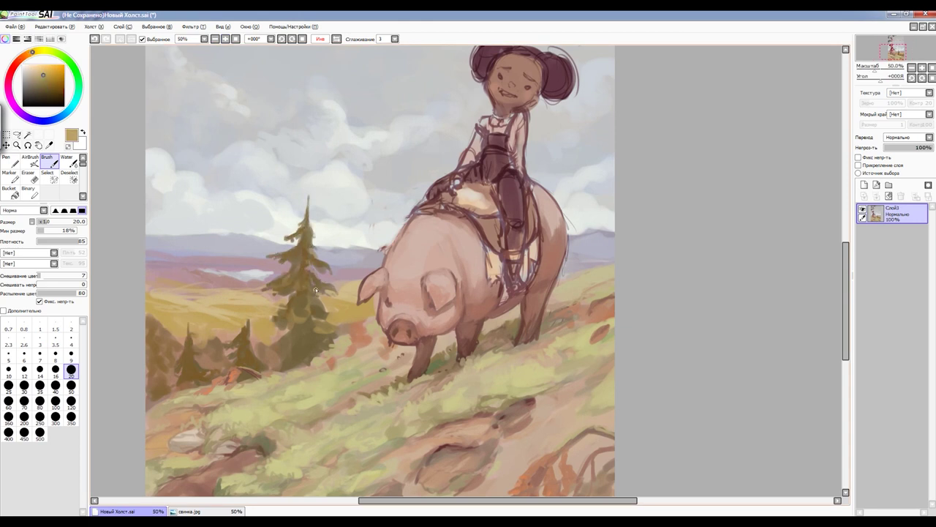
alt+click(300, 295)
key(ctrl+minus)
key(ctrl+minus)
key(ctrl+minus)
key(h)
key(ctrl+plus)
key(ctrl+plus)
key(ctrl+plus)
Lay a light tan saddle stroke and sample maroon, pink and tan-orange shades around the pig
alt+click(117, 353)
drag(117, 354, 183, 354)
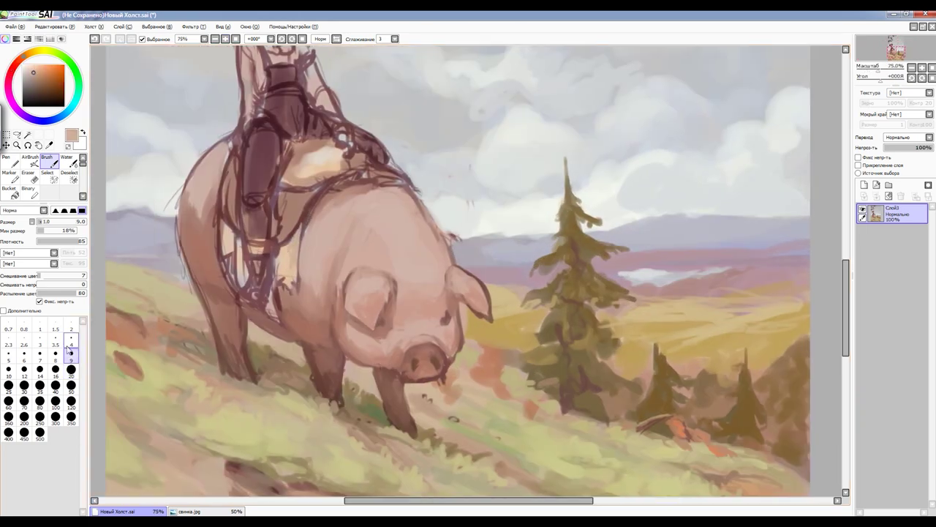
alt+click(294, 294)
alt+click(302, 299)
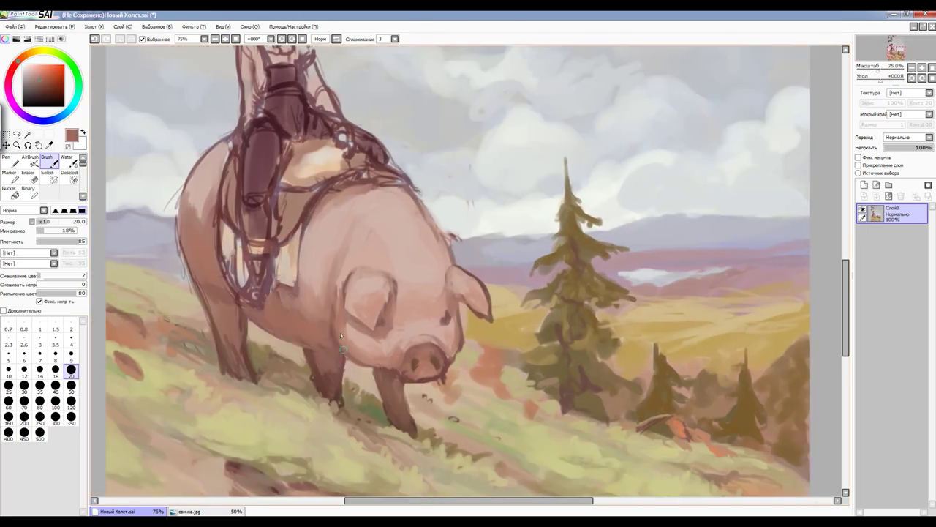
key(h)
key(bracketleft)
key(bracketleft)
key(bracketleft)
alt+click(407, 308)
key(bracketright)
key(bracketright)
key(bracketright)
alt+click(309, 300)
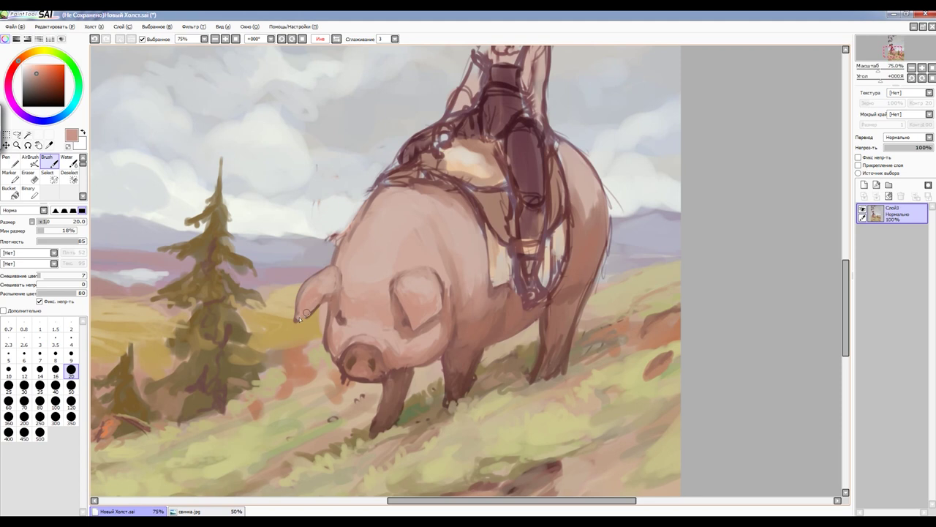
alt+click(314, 380)
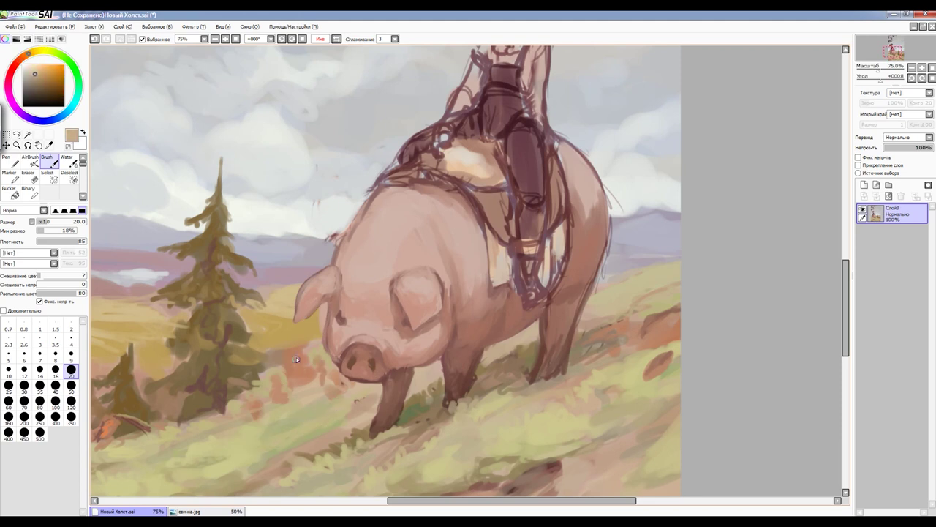
Restore the unmirrored view and sample darker and lighter browns with a size 16 brush
key(h)
scroll(490, 484, down, 3)
scroll(439, 409, up, 3)
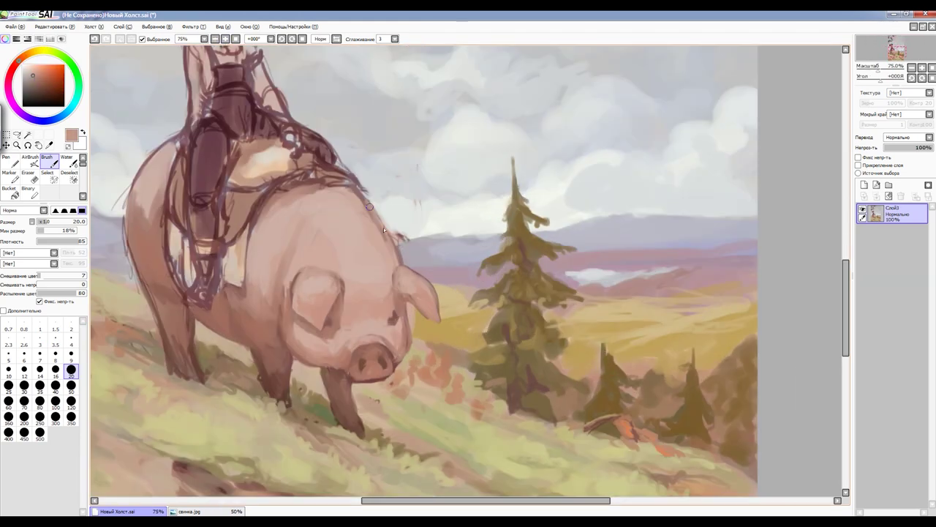
scroll(403, 370, up, 3)
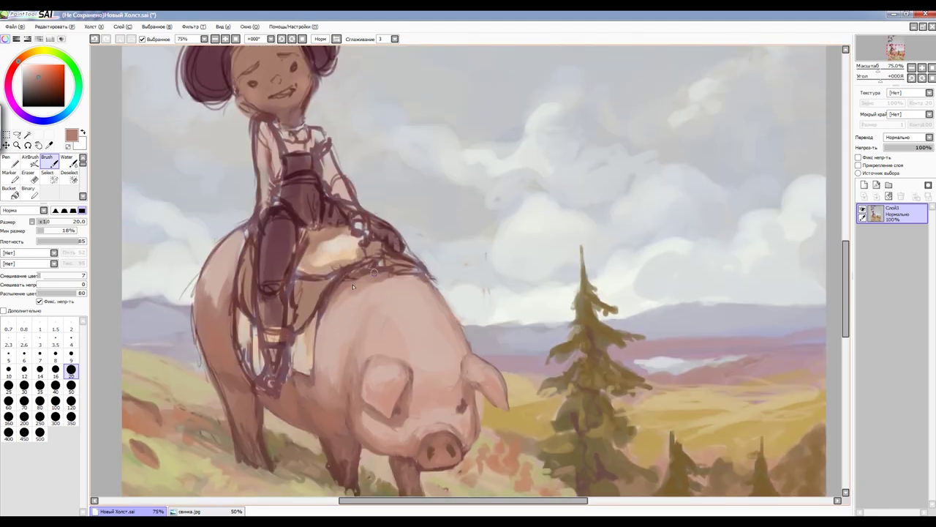
alt+click(328, 292)
key(bracketleft)
key(bracketleft)
key(bracketleft)
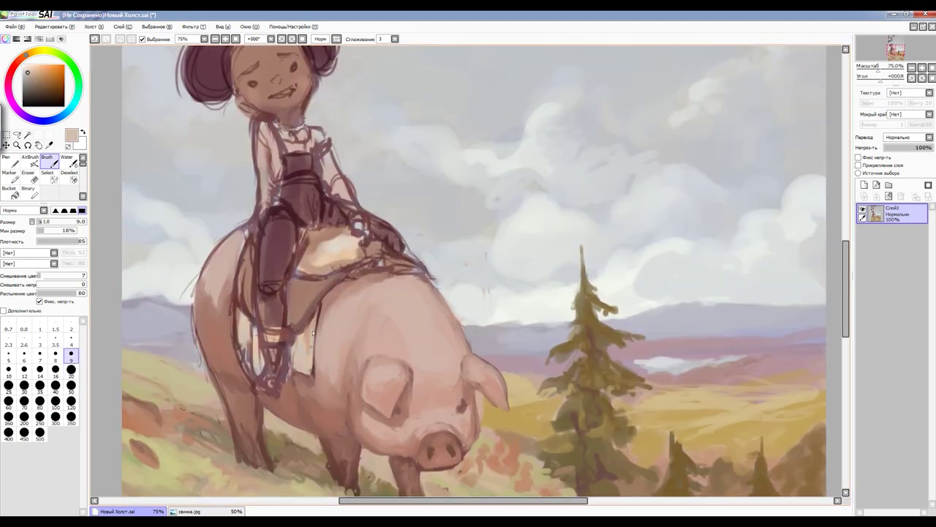
key(bracketright)
key(bracketright)
key(bracketright)
alt+click(296, 324)
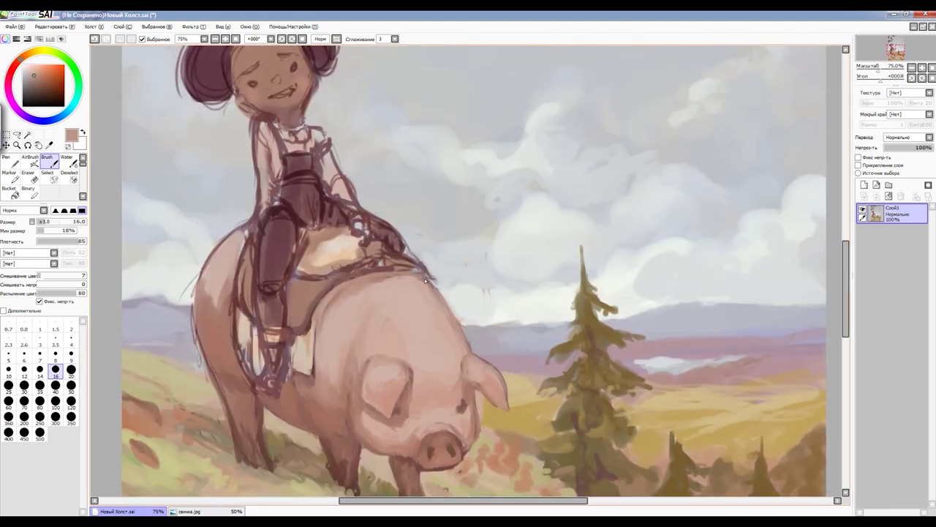
Paint pale beige blanket strokes over the girl's leg area with a size 20 brush
key(h)
key(h)
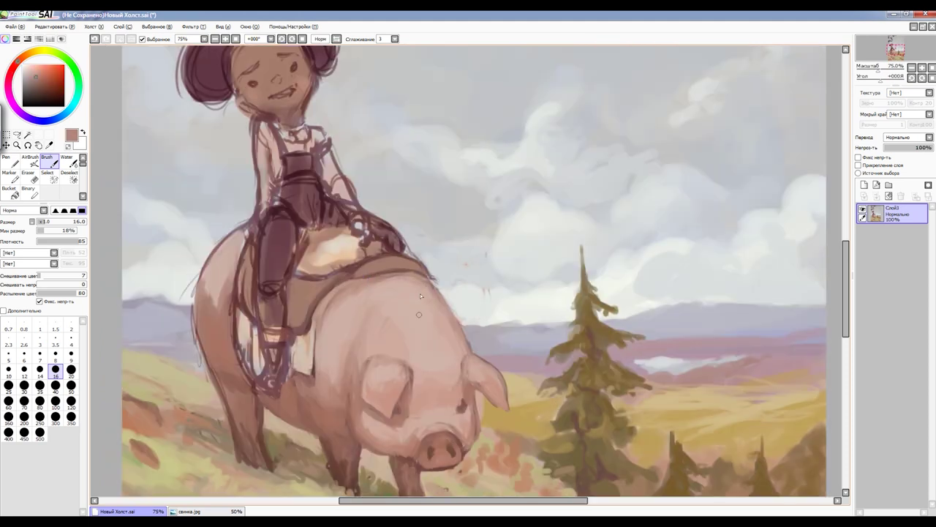
alt+click(391, 272)
key(bracketright)
drag(249, 321, 297, 354)
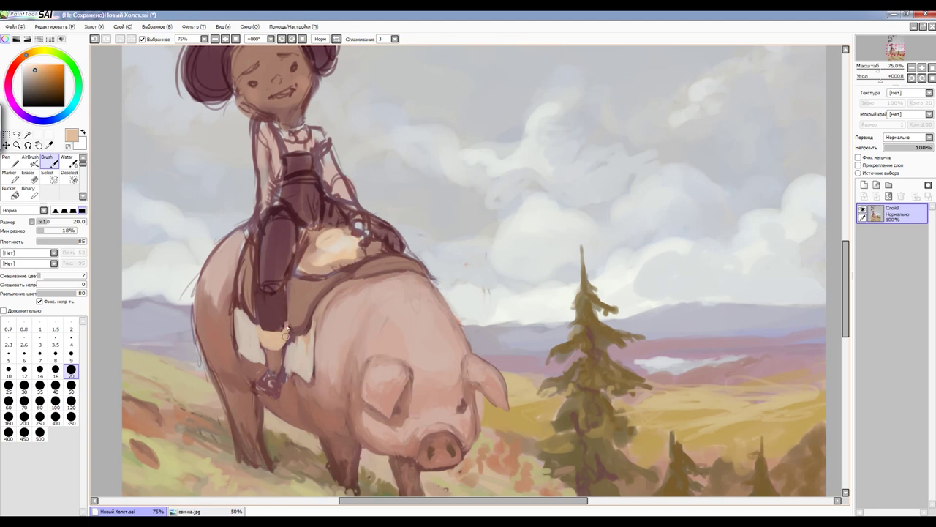
scroll(300, 52, down, 1)
scroll(300, 51, up, 2)
key(h)
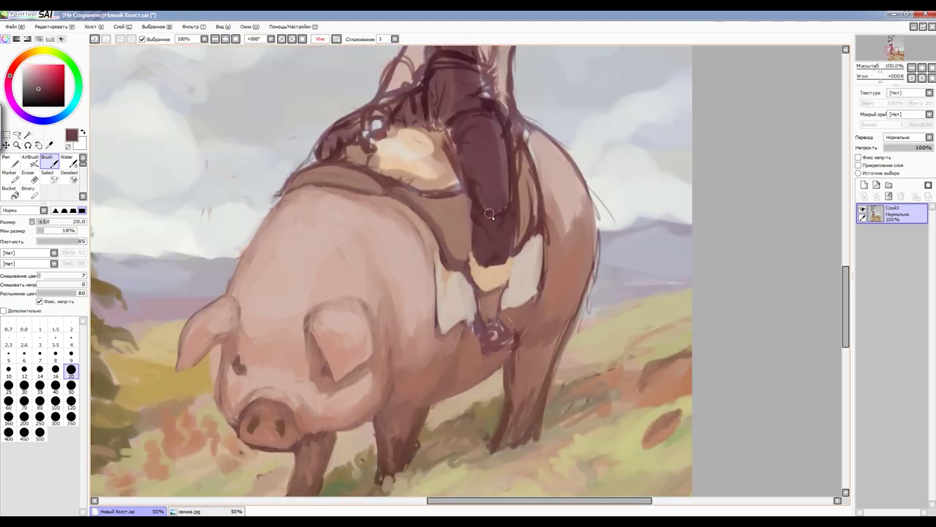
Restore the unmirrored view, sample the overalls' dark maroon, and bring the girl into view
key(h)
scroll(404, 152, down, 2)
scroll(381, 158, down, 2)
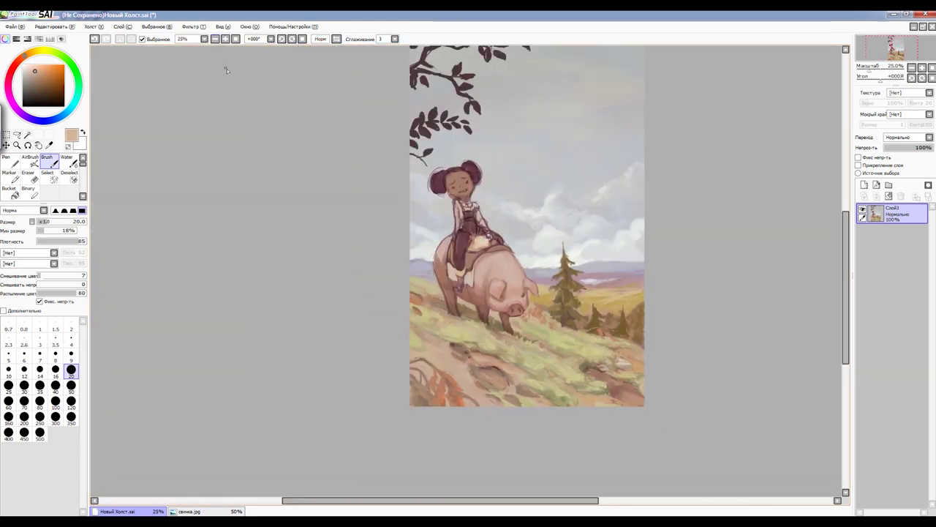
scroll(468, 270, up, 3)
alt+click(449, 167)
drag(449, 168, 455, 249)
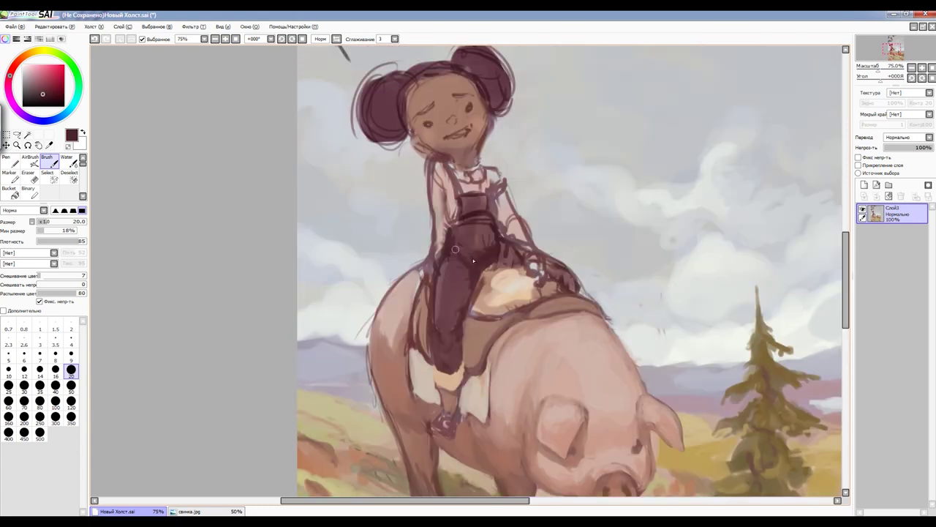
Switch brush sizes between 9 and 20 while sampling lighter maroon and dusty pink
key(bracketleft)
key(bracketleft)
key(bracketleft)
scroll(468, 270, down, 2)
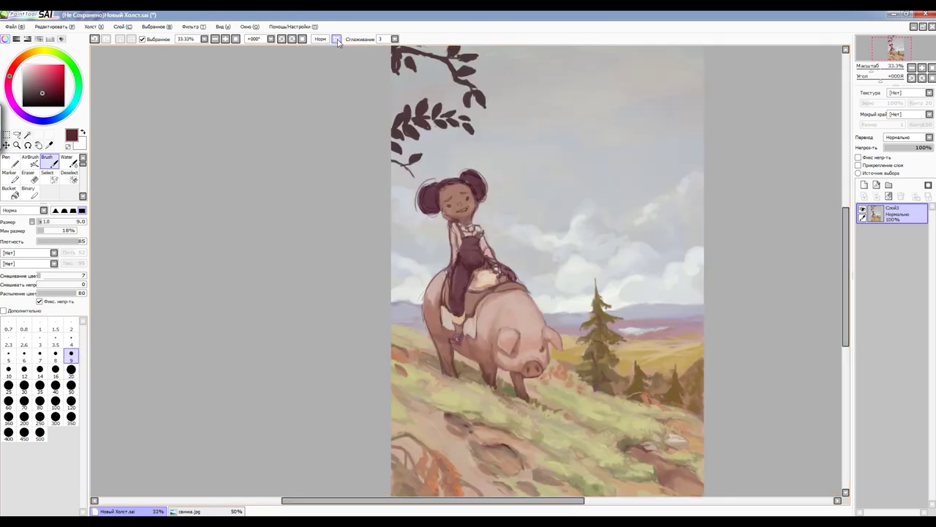
scroll(465, 251, up, 2)
key(bracketright)
key(bracketright)
key(bracketright)
alt+click(465, 251)
alt+click(509, 256)
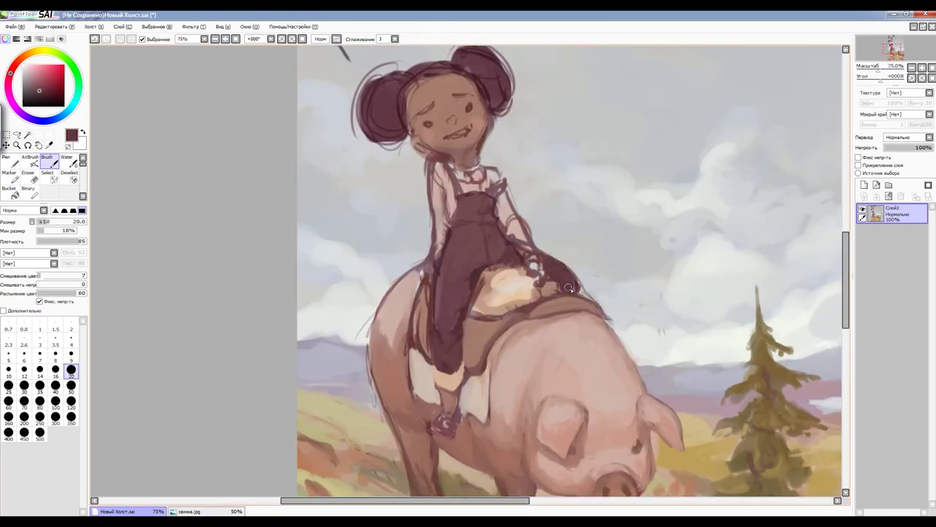
drag(556, 270, 469, 267)
Paint over the bright yellow saddle patch with light pinkish beige
alt+click(354, 251)
alt+click(407, 227)
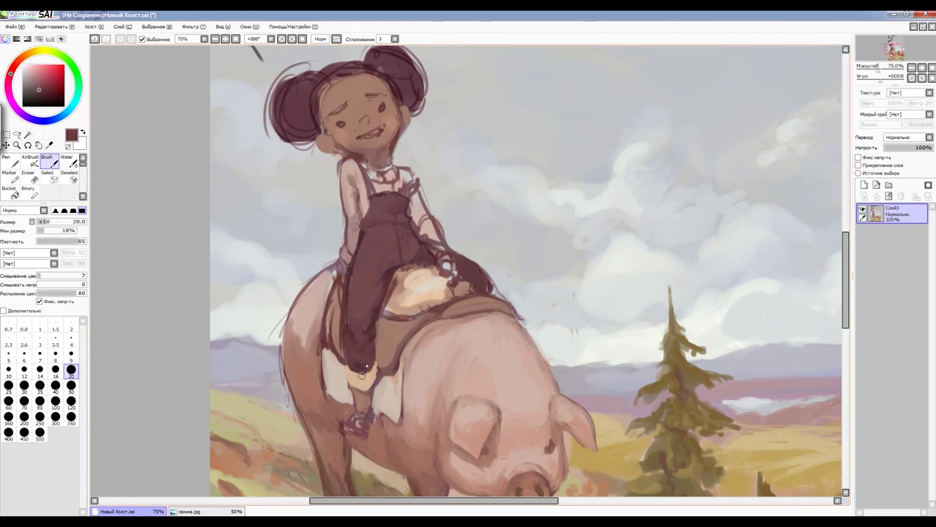
alt+click(388, 401)
mouse_move(395, 296)
mouse_down()
mouse_move(428, 282)
mouse_move(464, 282)
mouse_up()
alt+click(401, 271)
Rework the overalls in dark maroon and mirror the view to check the girl
scroll(410, 271, down, 3)
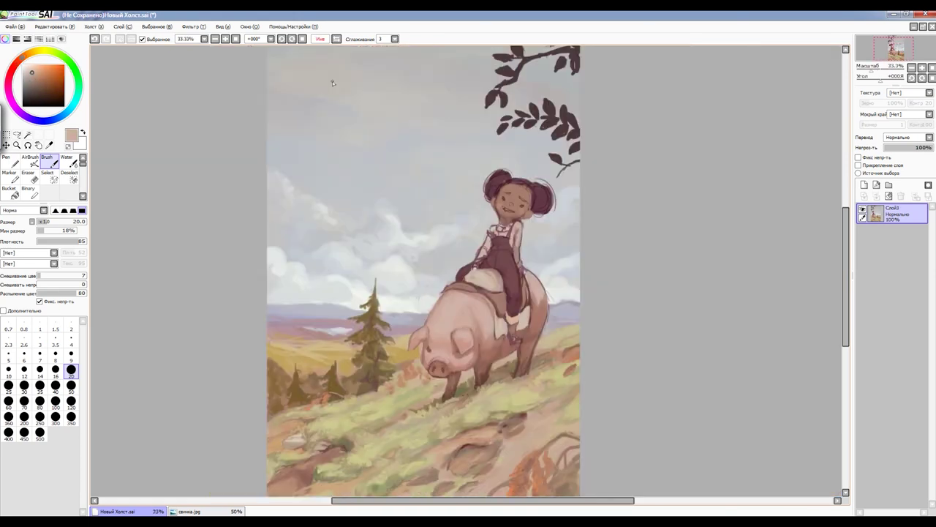
scroll(419, 165, up, 4)
alt+click(419, 165)
scroll(845, 284, up, 2)
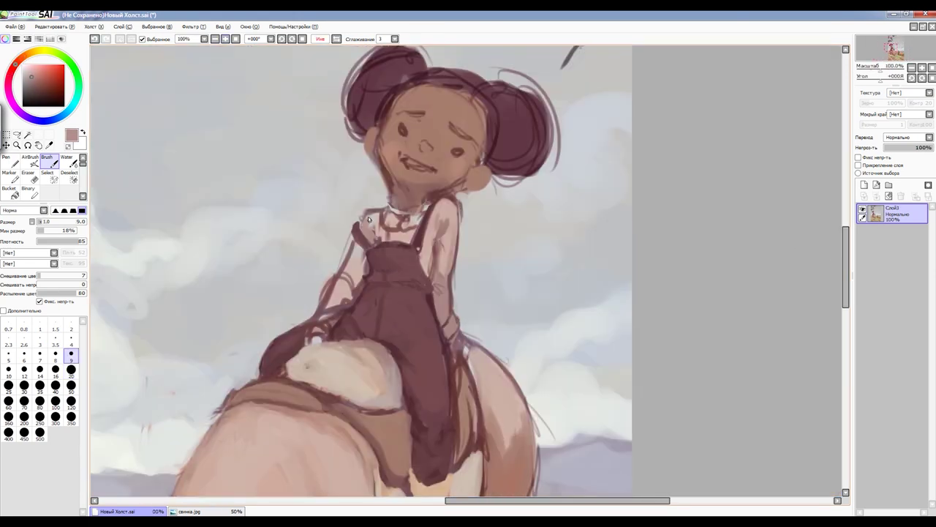
mouse_move(373, 220)
mouse_down()
mouse_move(497, 197)
mouse_move(533, 157)
mouse_up()
scroll(533, 149, down, 3)
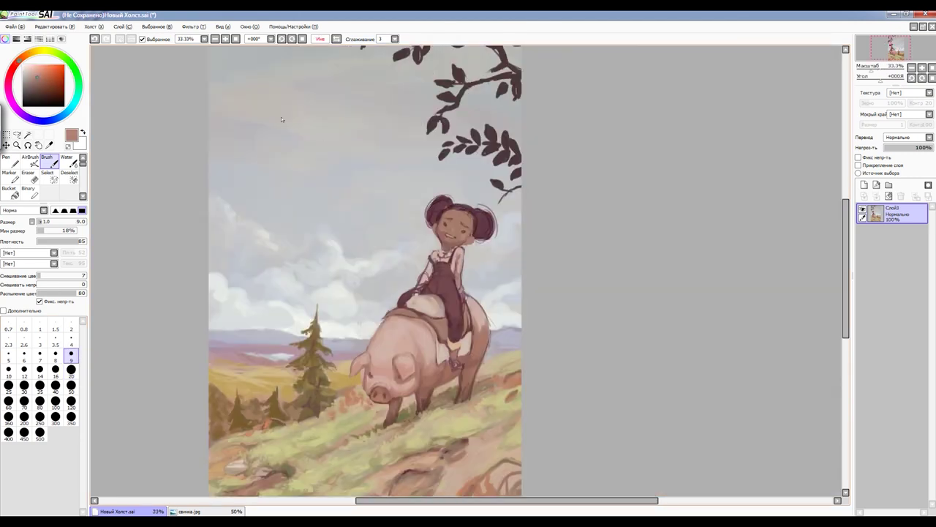
key(h)
scroll(393, 176, up, 3)
Return to normal orientation with a size 9 brush and dark brown sampled from the overalls
key(bracketleft)
key(bracketleft)
key(bracketleft)
alt+click(416, 286)
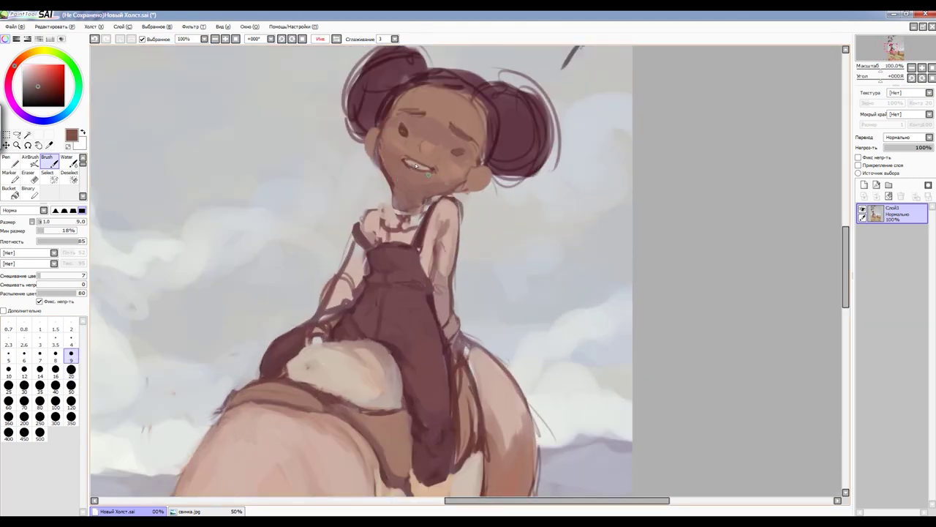
key(h)
key(bracketright)
key(bracketright)
key(bracketright)
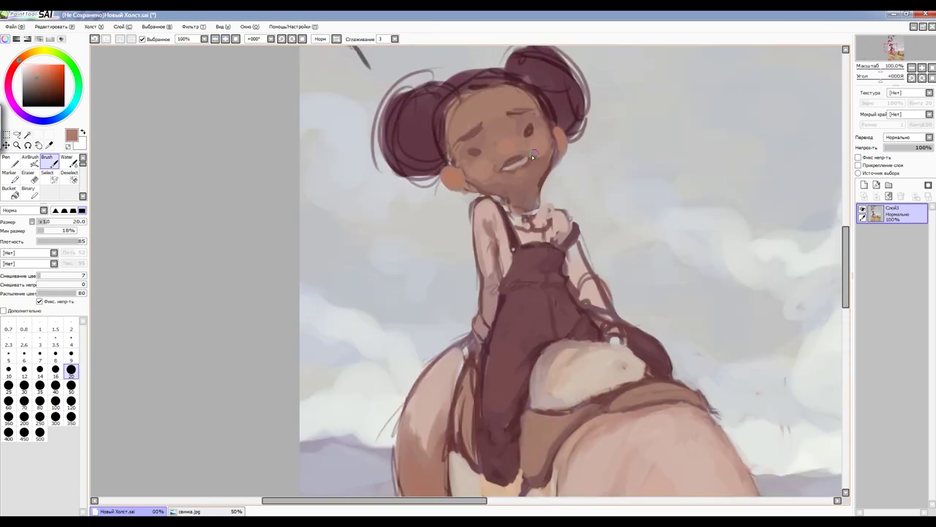
key(bracketleft)
key(bracketleft)
key(bracketleft)
alt+click(516, 164)
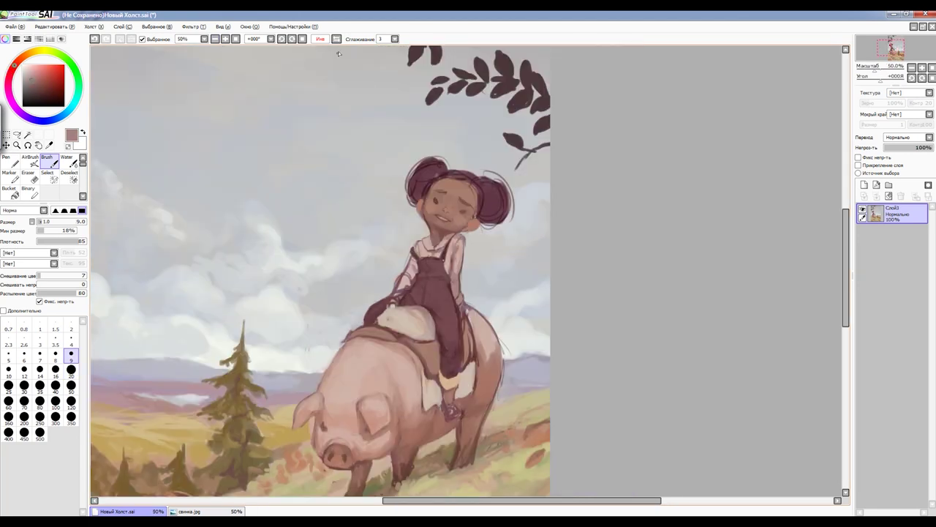
With a size 4 brush, paint eye whites into both closed eyes to open them
click(320, 39)
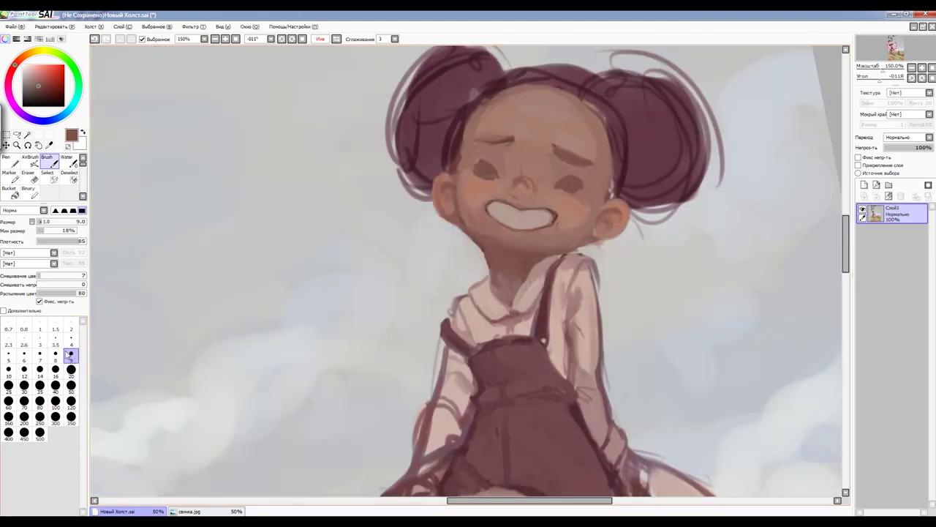
click(71, 340)
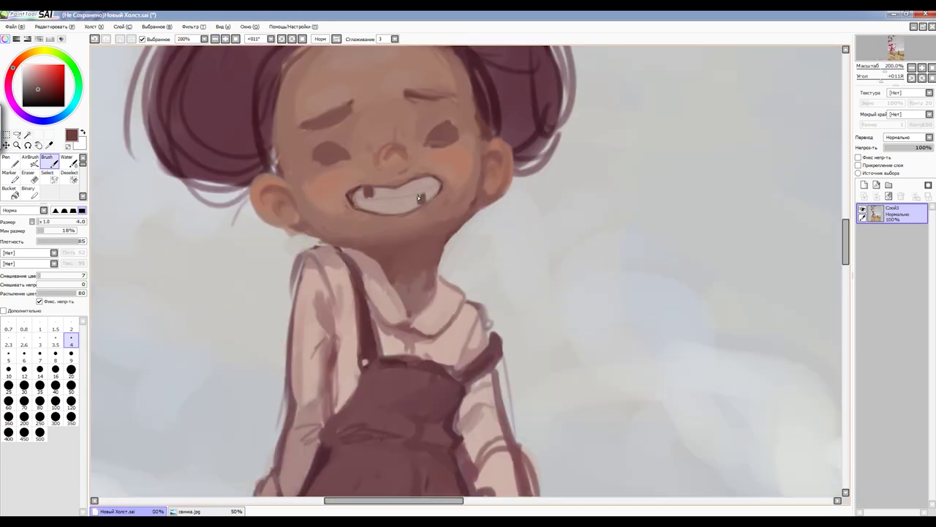
alt+click(427, 205)
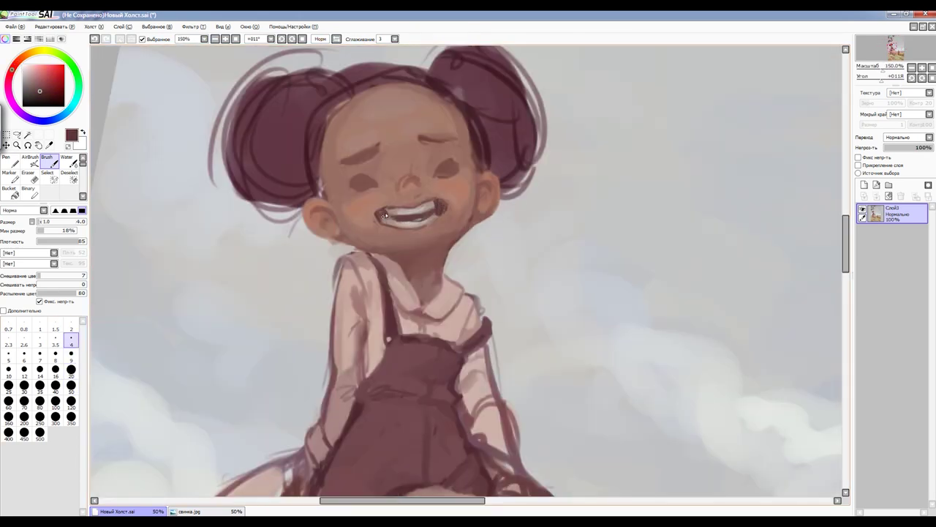
alt+click(404, 217)
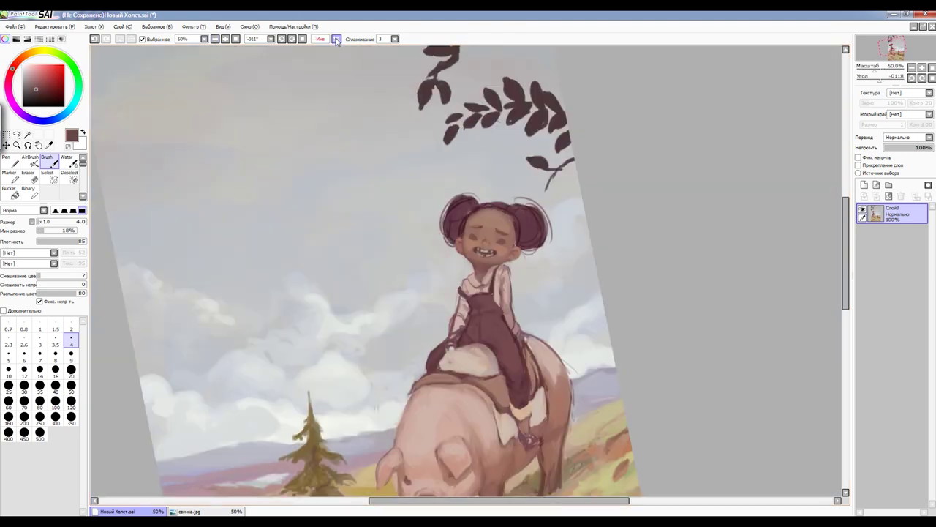
scroll(319, 170, up, 1)
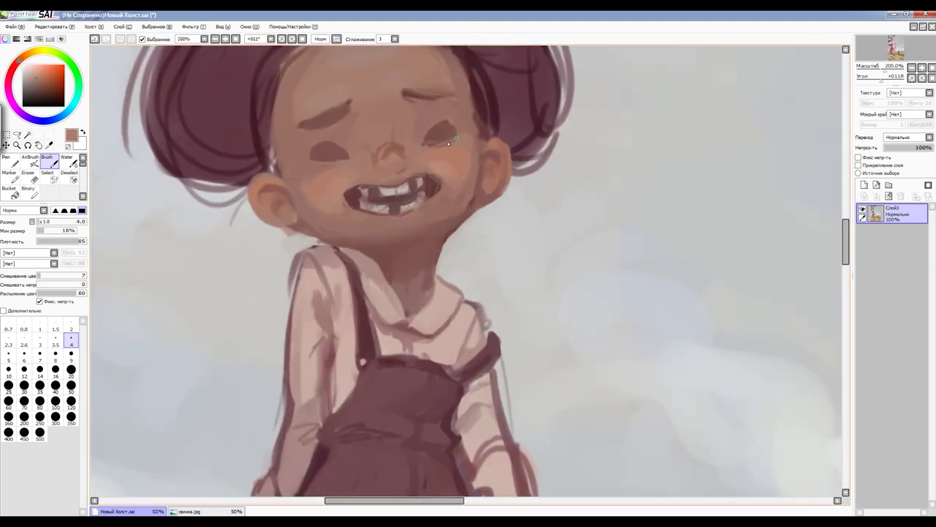
alt+click(330, 168)
drag(313, 153, 335, 155)
drag(433, 134, 441, 135)
Sample dark maroon from the mouth and light and darker tan skin tones from the face
alt+click(373, 192)
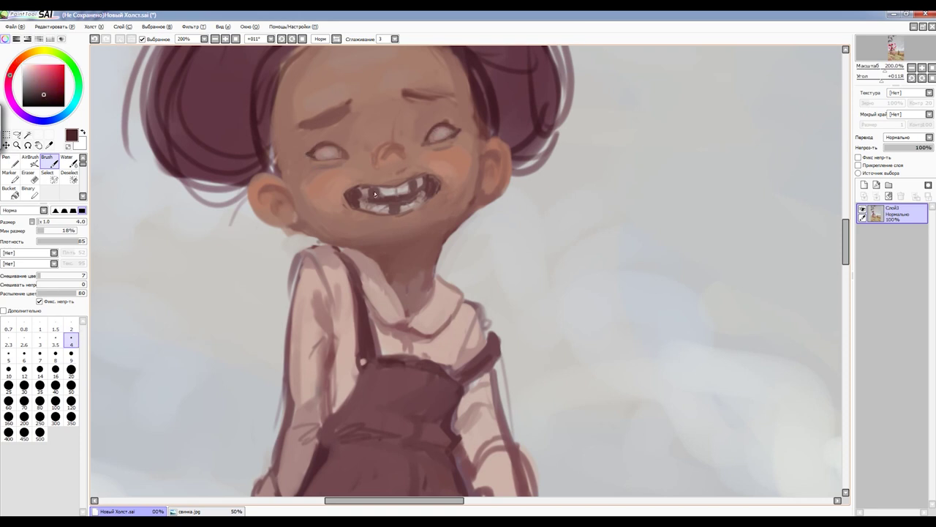
alt+click(431, 225)
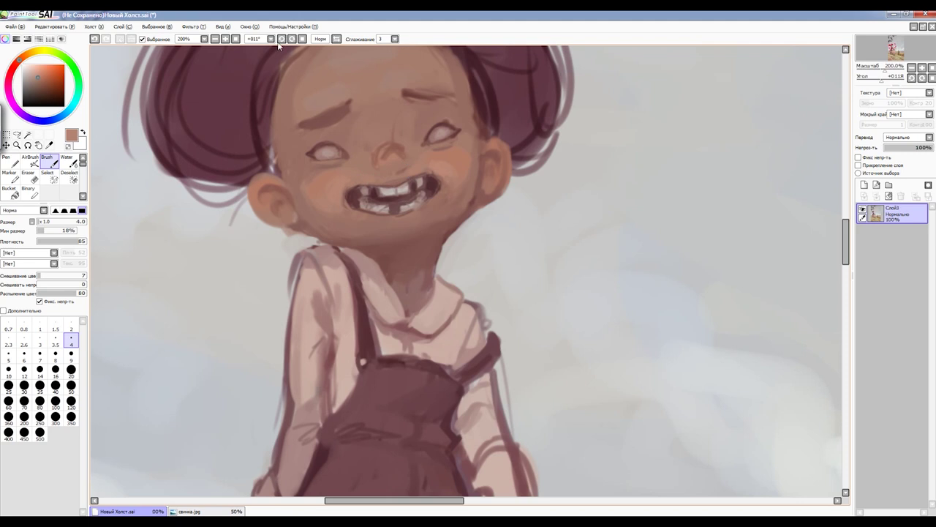
scroll(421, 208, down, 2)
scroll(410, 205, up, 2)
scroll(366, 219, up, 1)
alt+click(305, 224)
Alternate brush sizes 4 and 9 while picking lighter tan and reddish-tan face tones
key(bracketleft)
key(bracketleft)
key(bracketleft)
alt+click(384, 198)
key(bracketright)
key(bracketright)
key(bracketright)
alt+click(344, 212)
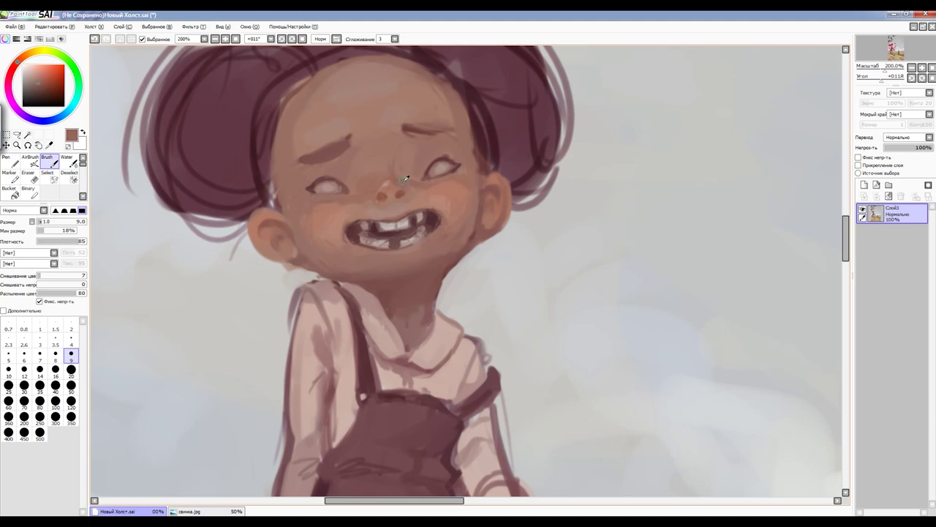
alt+click(378, 197)
key(bracketleft)
key(bracketleft)
key(bracketleft)
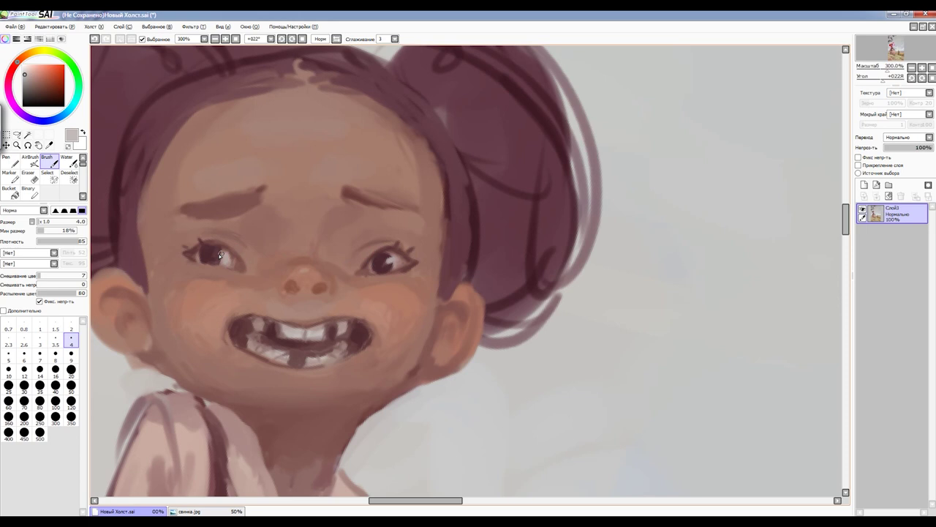
Darken under the right eye, the left eyebrow, and the lower teeth gaps in dark maroon
alt+click(221, 255)
drag(372, 272, 387, 252)
drag(231, 197, 208, 202)
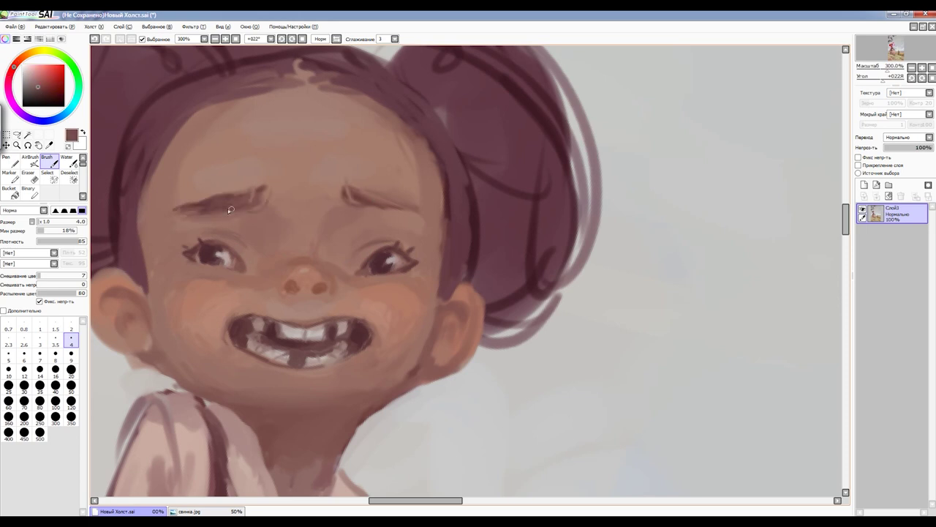
alt+click(369, 250)
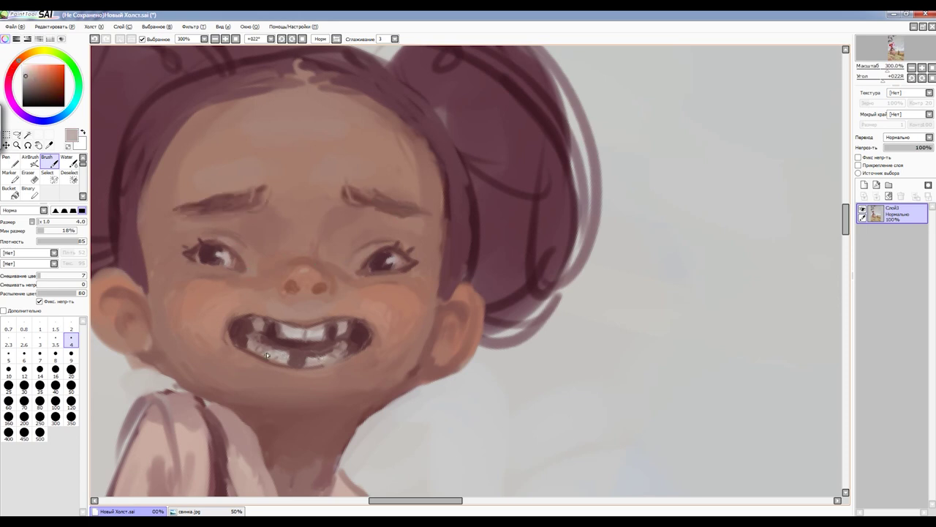
alt+click(288, 348)
drag(310, 357, 321, 351)
alt+click(360, 335)
Zoom out to check the face, then recenter the girl's head at 100%
alt+click(294, 358)
scroll(224, 57, down, 5)
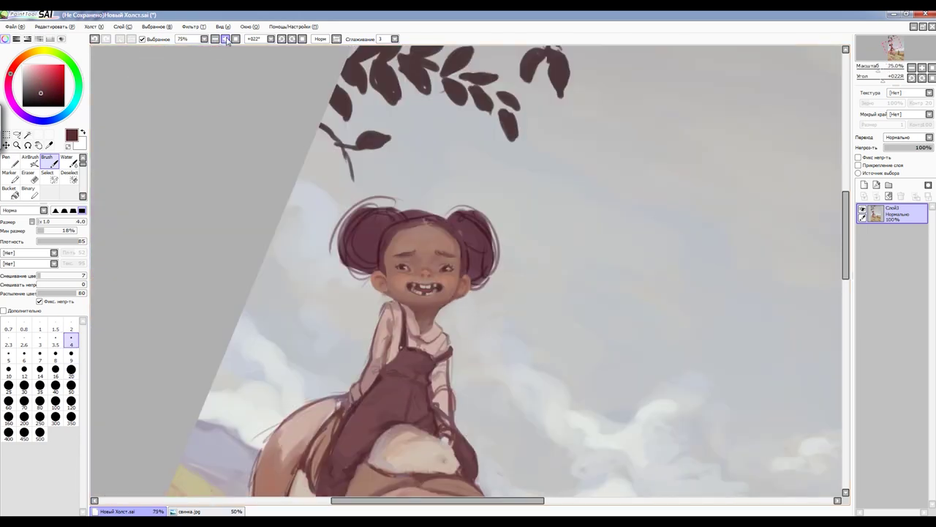
key(Home)
key(h)
scroll(426, 150, up, 3)
drag(846, 258, 846, 234)
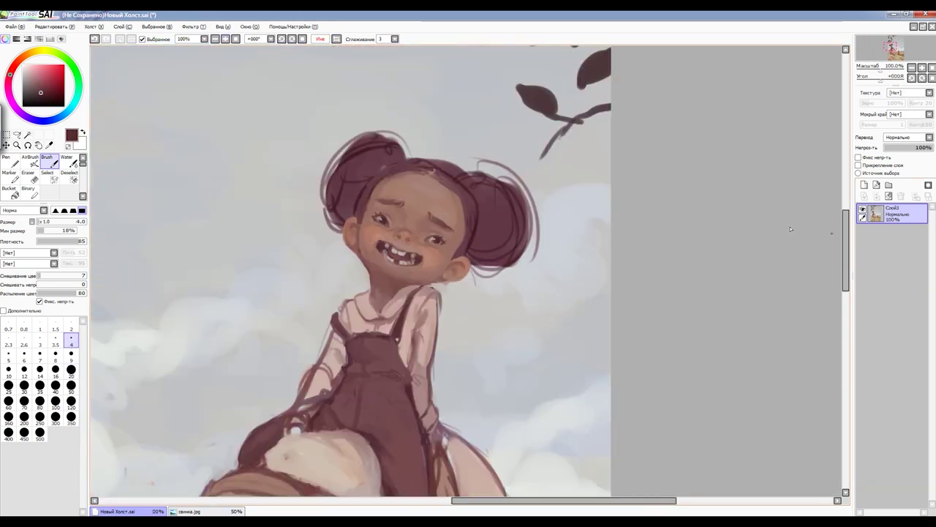
Mirror the canvas and repaint both hair buns with darker strokes at brush size 20
click(71, 370)
key(h)
alt+click(462, 272)
drag(399, 212, 400, 259)
mouse_move(453, 181)
mouse_down()
mouse_move(420, 209)
mouse_move(435, 248)
mouse_up()
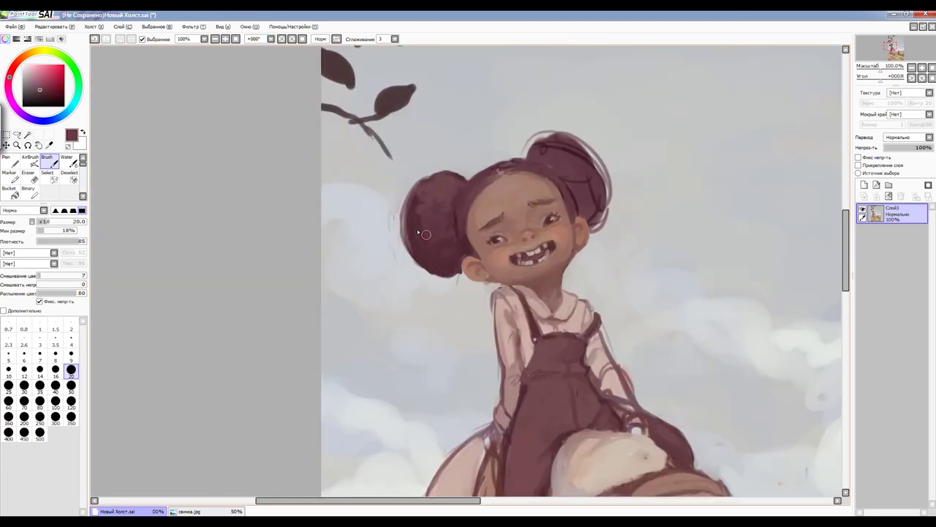
drag(585, 227, 607, 201)
drag(578, 146, 604, 182)
Add curly dark maroon strokes over the right bun at size 9, then unmirror the view
alt+click(558, 179)
key(h)
alt+click(351, 162)
key(bracketleft)
key(bracketleft)
key(bracketleft)
key(bracketleft)
key(bracketleft)
mouse_move(520, 226)
mouse_down()
mouse_move(523, 261)
mouse_move(531, 202)
mouse_move(504, 175)
mouse_up()
drag(501, 172, 464, 175)
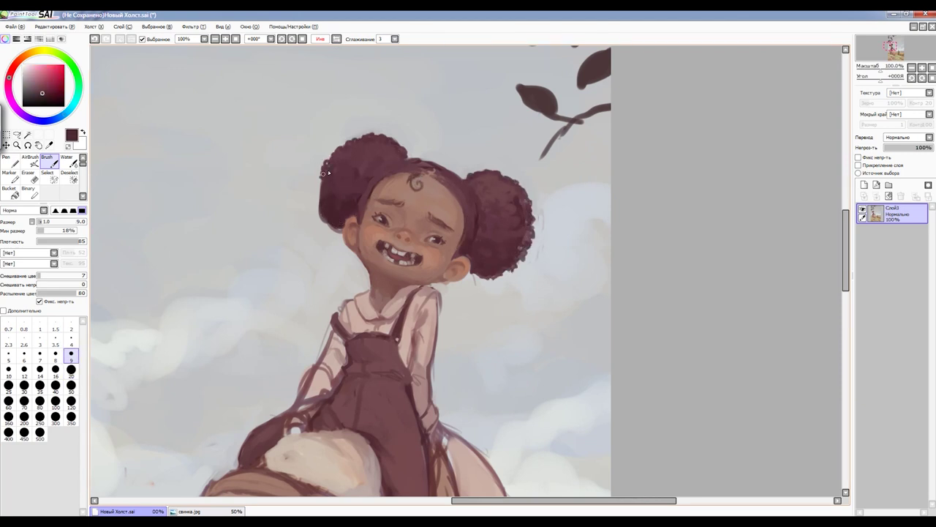
key(h)
scroll(558, 326, down, 4)
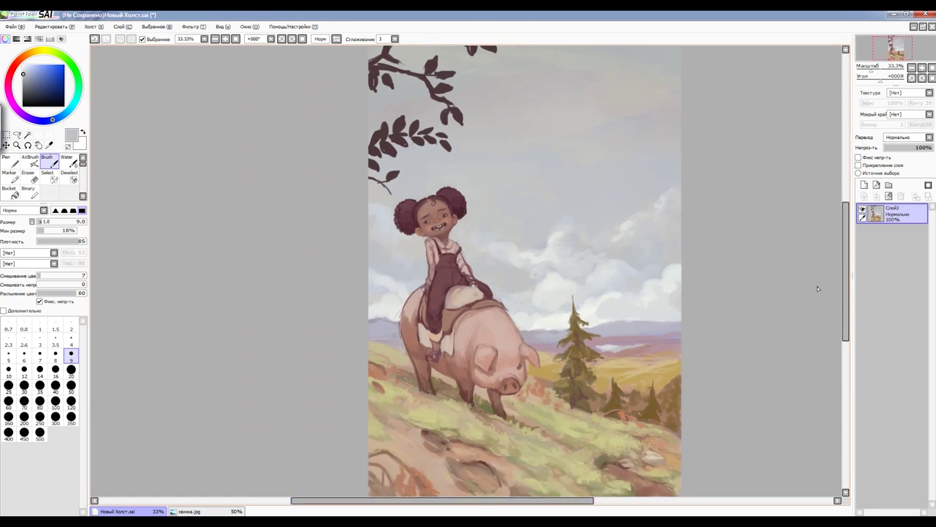
scroll(436, 366, up, 4)
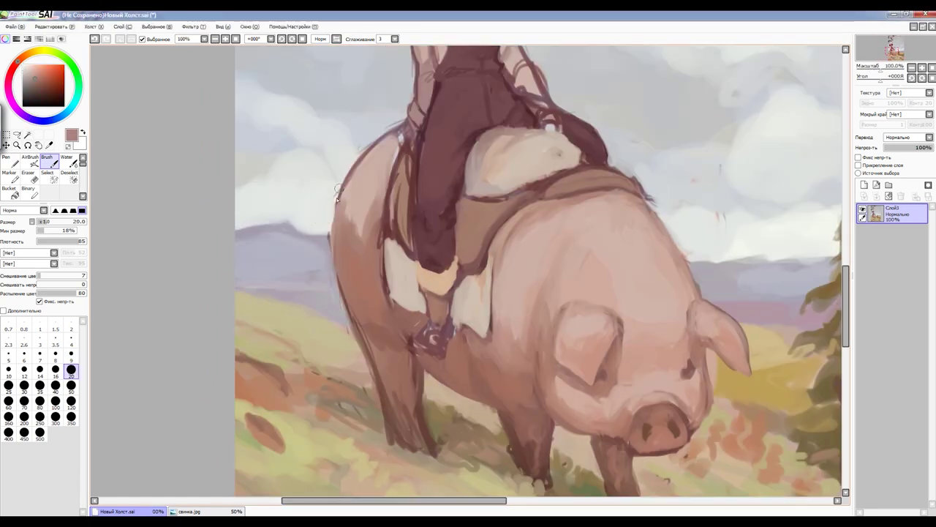
Paint brown strokes down the rider's coat edge and mirror the view to check
drag(397, 185, 400, 222)
drag(383, 154, 404, 190)
drag(406, 217, 417, 292)
alt+click(422, 277)
key(h)
scroll(422, 278, down, 4)
scroll(485, 307, up, 4)
Repaint the rider's boot in darker reddish brown
alt+click(486, 308)
drag(498, 328, 521, 352)
alt+click(509, 336)
key(h)
scroll(509, 336, down, 4)
scroll(431, 343, up, 4)
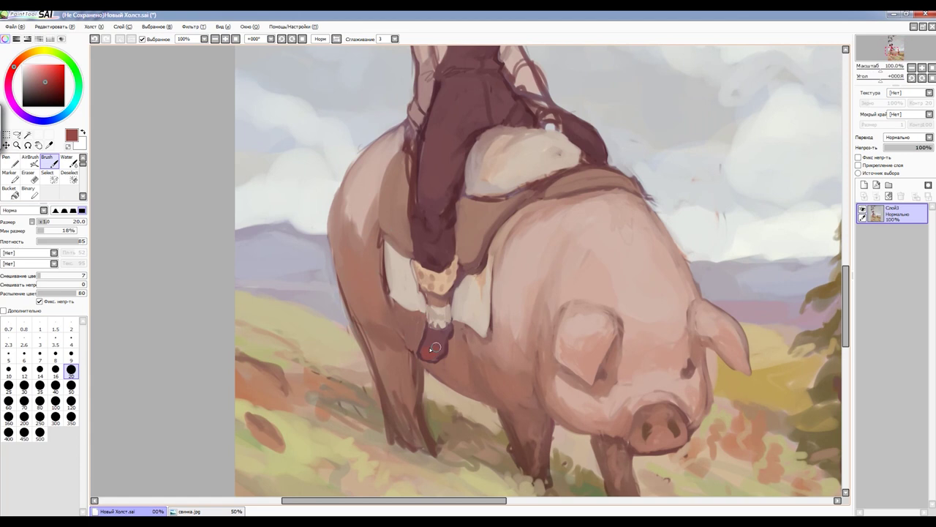
Outline the boot's left and top edges in dark maroon at brush size 9
alt+click(415, 337)
alt+click(433, 351)
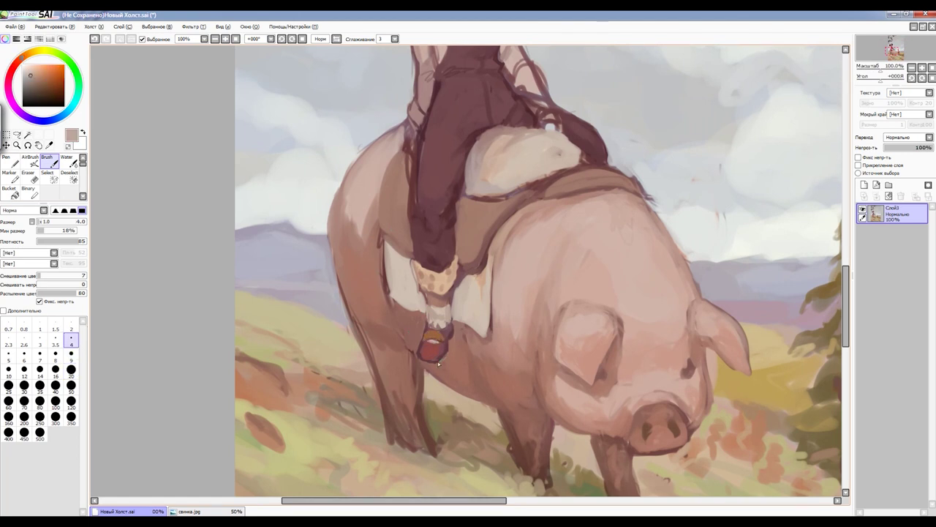
alt+click(452, 337)
scroll(435, 324, down, 3)
key(h)
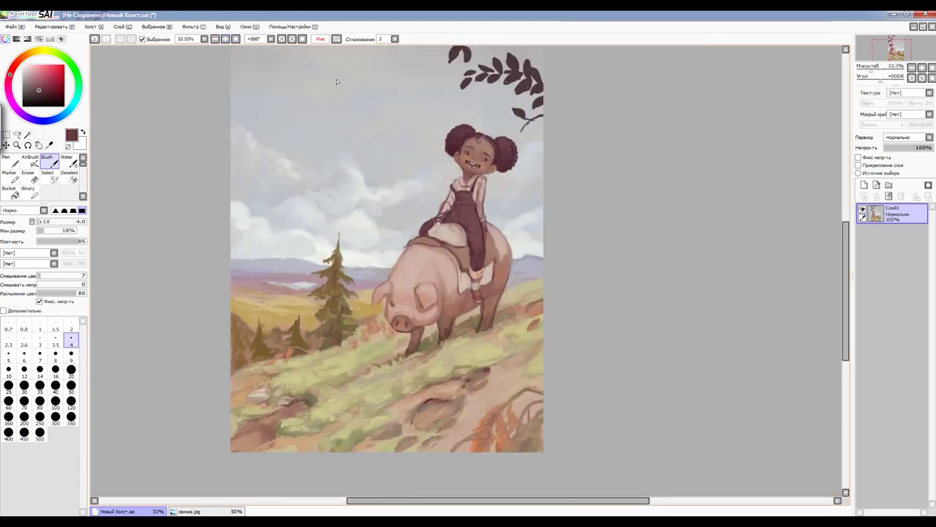
scroll(337, 92, up, 3)
key(bracketright)
key(bracketright)
key(bracketright)
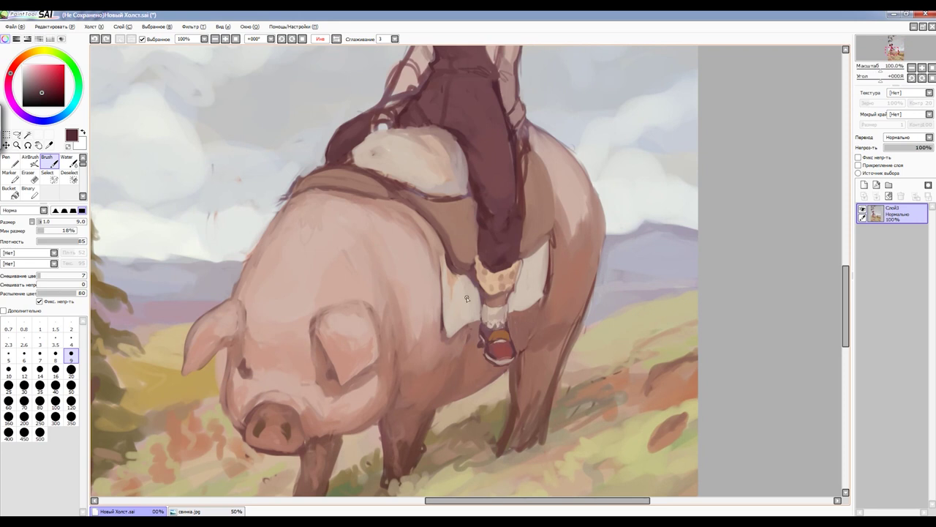
drag(481, 344, 505, 319)
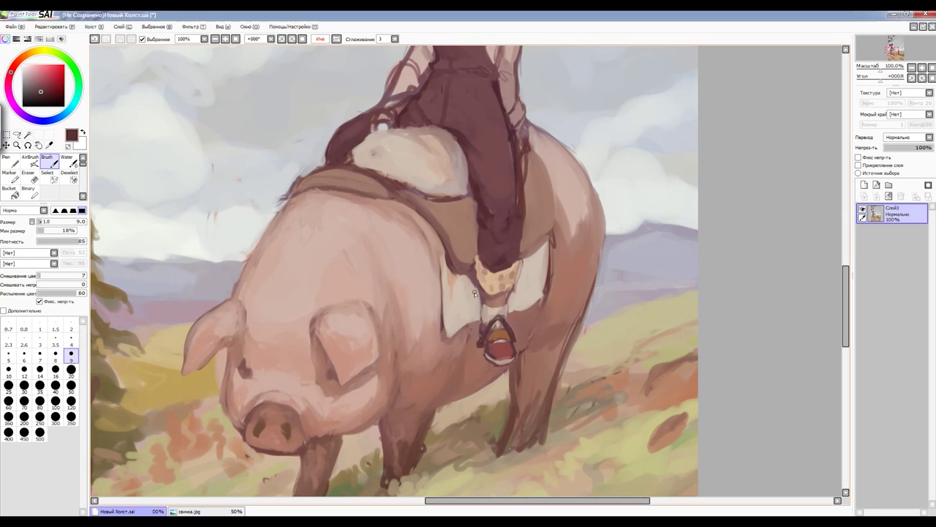
Paint the boot strap and define the rider's leg edge against the pig's side
scroll(480, 299, down, 3)
key(h)
scroll(446, 322, up, 3)
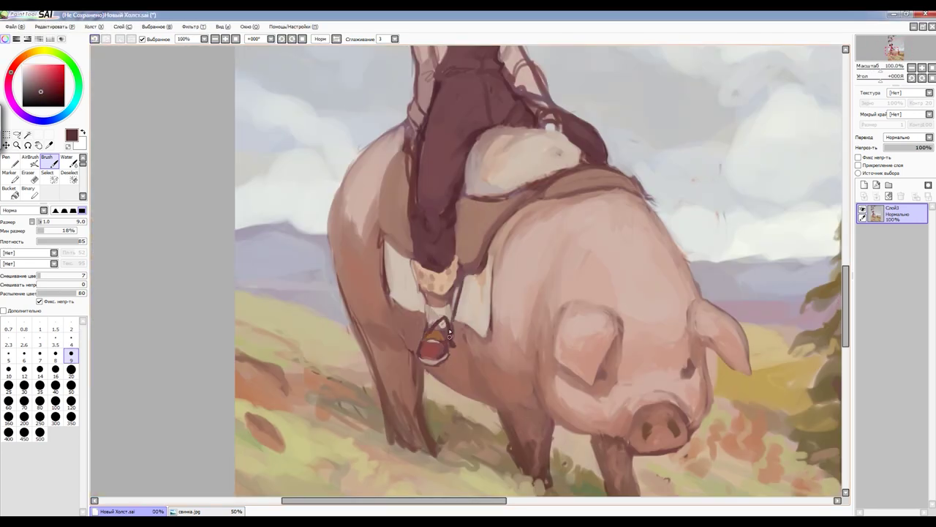
drag(461, 355, 458, 282)
drag(471, 398, 483, 402)
mouse_move(403, 304)
mouse_down()
mouse_move(382, 232)
mouse_move(391, 240)
mouse_move(410, 351)
mouse_up()
drag(468, 366, 484, 402)
drag(462, 283, 464, 356)
drag(400, 322, 406, 336)
key(bracketleft)
key(bracketleft)
key(bracketleft)
scroll(403, 325, down, 2)
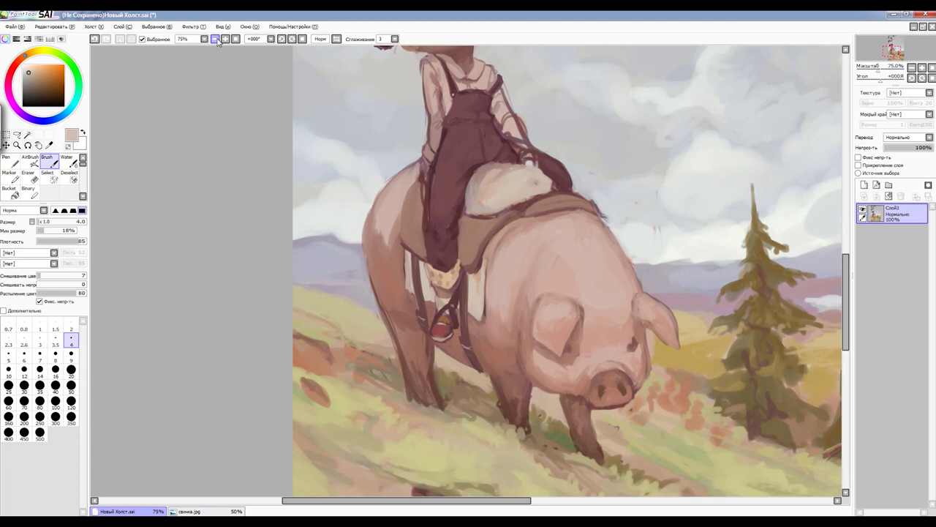
Sample a darker reddish brown and set the brush to size 50, checking the mirrored view
scroll(403, 325, down, 2)
key(h)
scroll(366, 293, up, 3)
click(56, 369)
alt+click(282, 341)
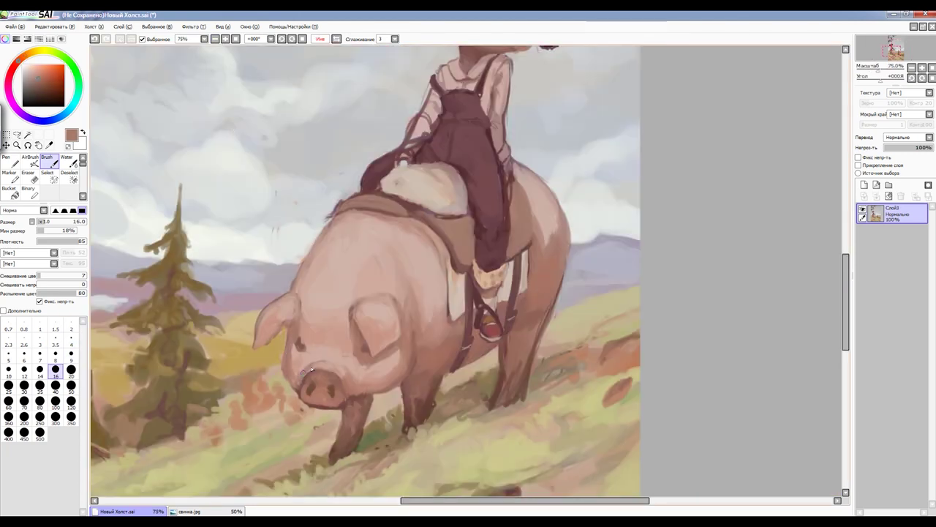
alt+click(348, 360)
key(h)
scroll(348, 360, down, 3)
scroll(439, 321, up, 1)
At a 50% view, sample dark brown and step the brush down to size 9
key(bracketright)
key(bracketright)
key(bracketright)
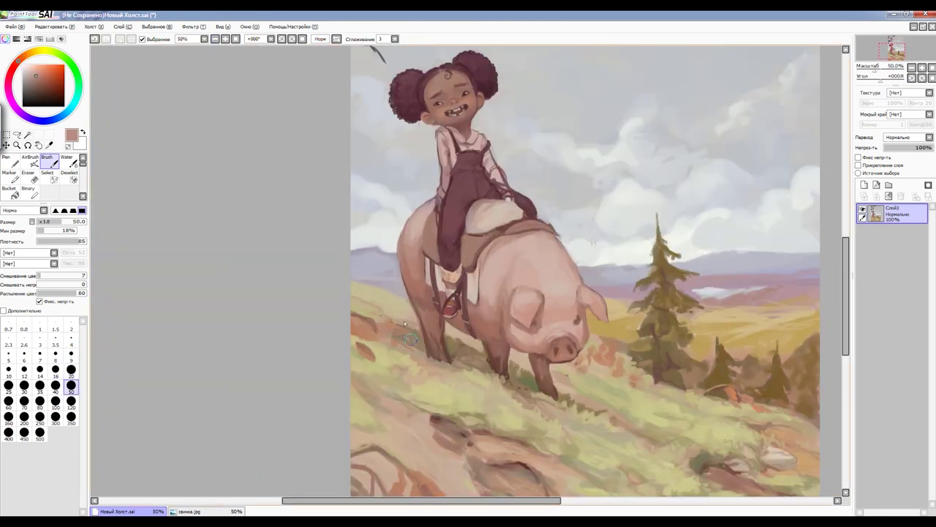
alt+click(555, 394)
key(bracketleft)
key(bracketleft)
key(bracketleft)
key(h)
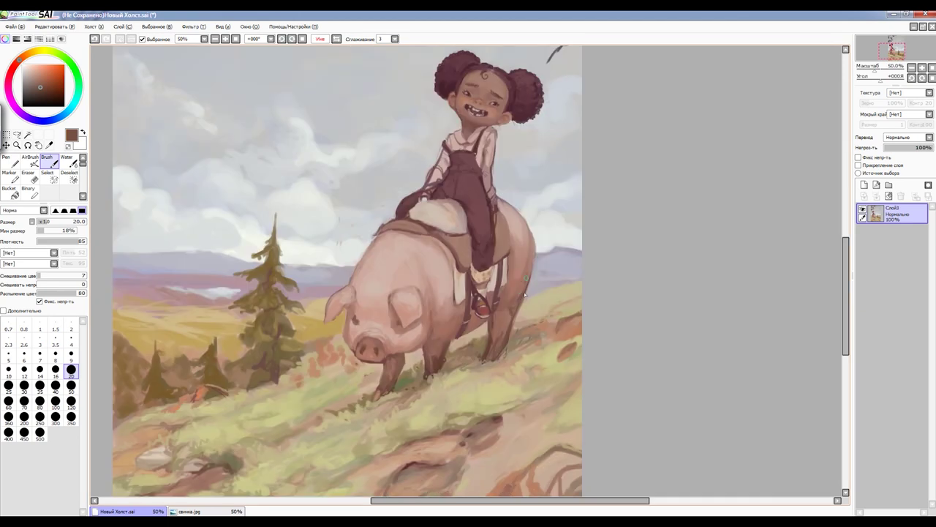
scroll(517, 305, up, 1)
alt+click(405, 276)
key(bracketleft)
key(bracketleft)
key(bracketleft)
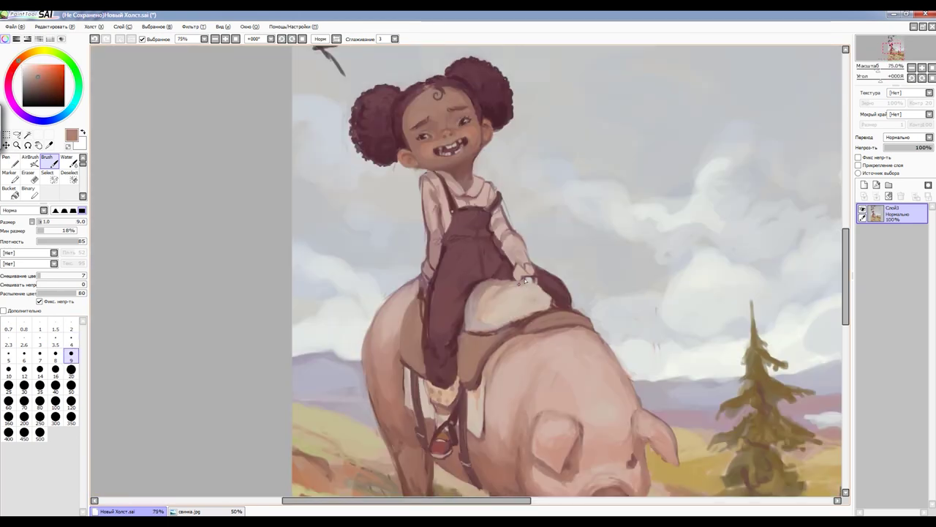
key(h)
Paint the girl's fingers on her hand in dark brown, adding lighter strokes
alt+click(528, 293)
drag(518, 280, 538, 299)
alt+click(531, 300)
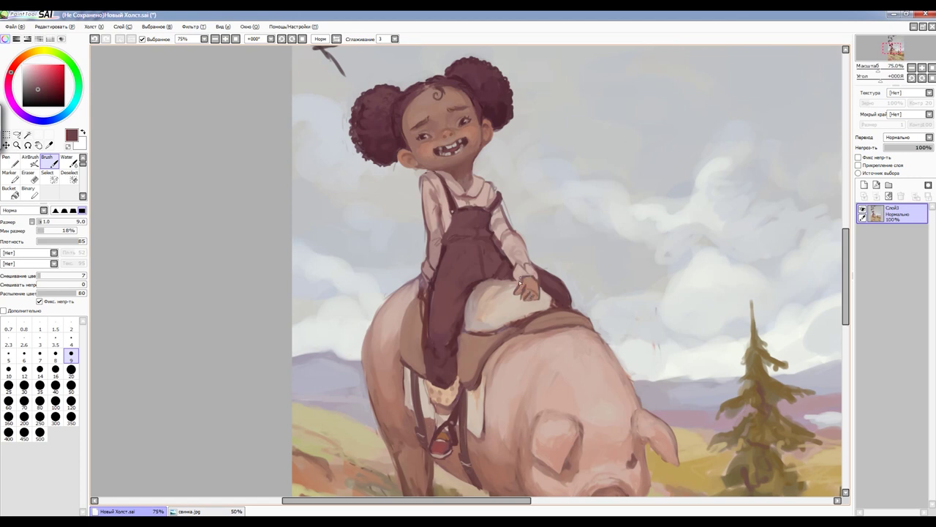
key(h)
scroll(516, 303, down, 2)
scroll(410, 278, up, 2)
key(h)
mouse_move(528, 295)
mouse_down()
mouse_move(519, 284)
mouse_move(492, 301)
mouse_up()
alt+click(516, 294)
Paint the rope loop in brown-red and a rein running along the pig's back
key(h)
alt+click(439, 236)
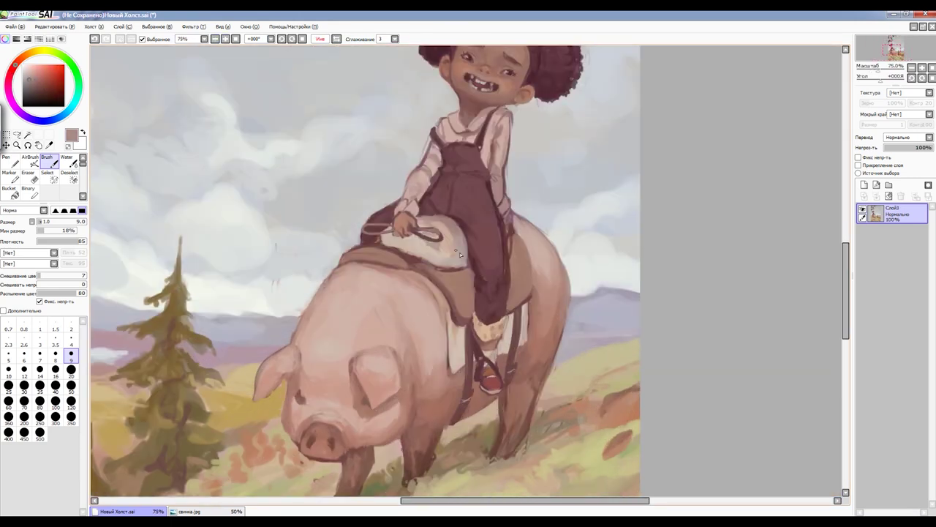
drag(423, 238, 386, 236)
drag(317, 296, 376, 239)
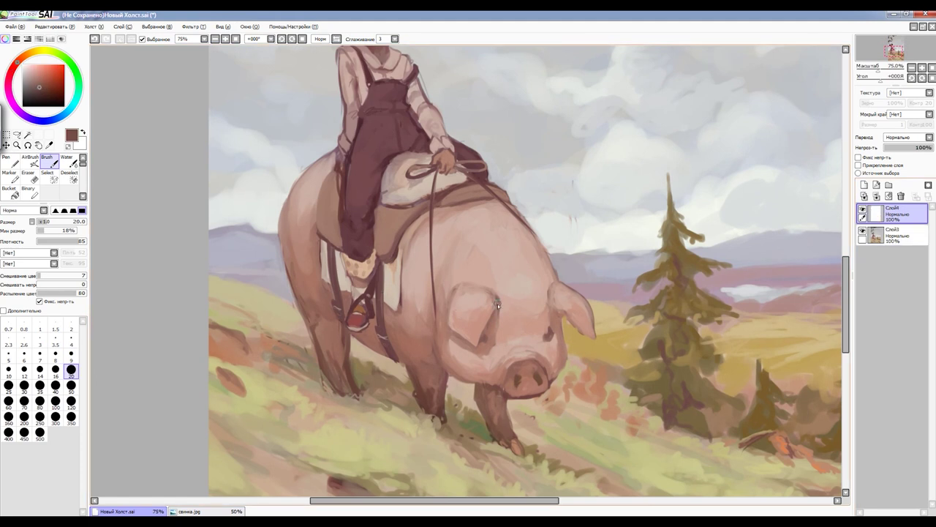
Paint bridle straps over the pig's head and snout, a dark jaw contour and a red stud
drag(524, 341, 513, 275)
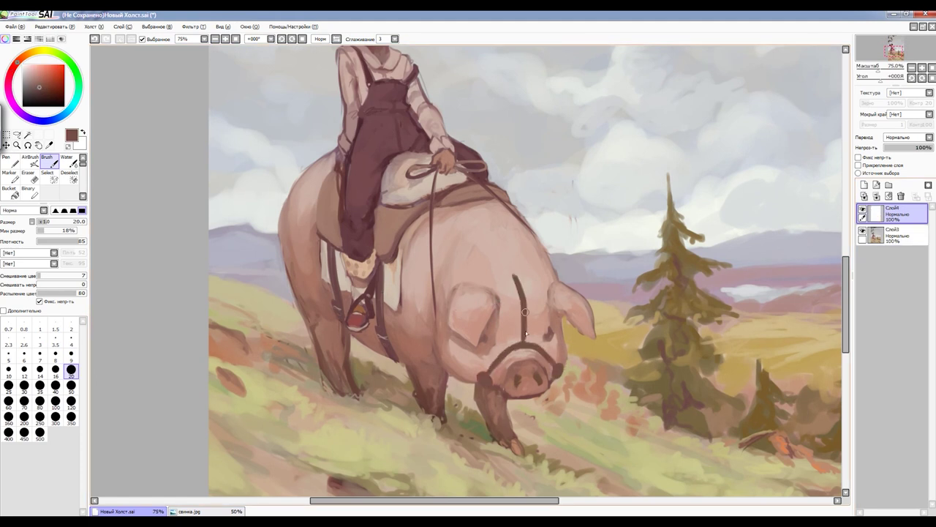
drag(444, 302, 556, 278)
key(bracketleft)
key(bracketleft)
key(bracketleft)
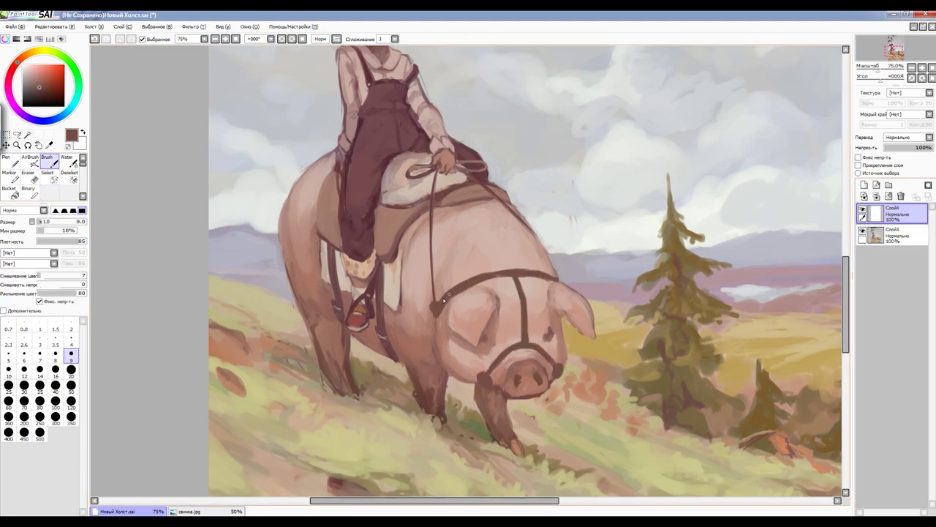
click(321, 38)
drag(501, 322, 483, 375)
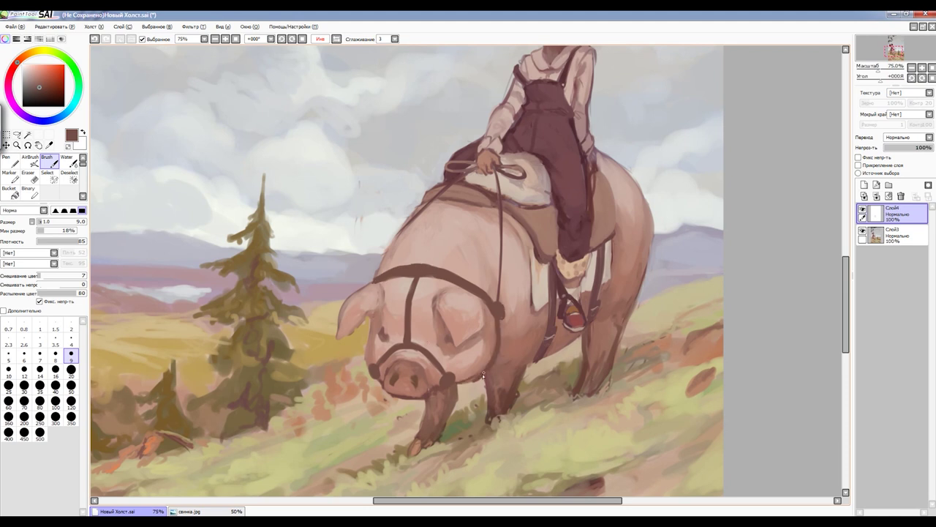
click(373, 375)
key(h)
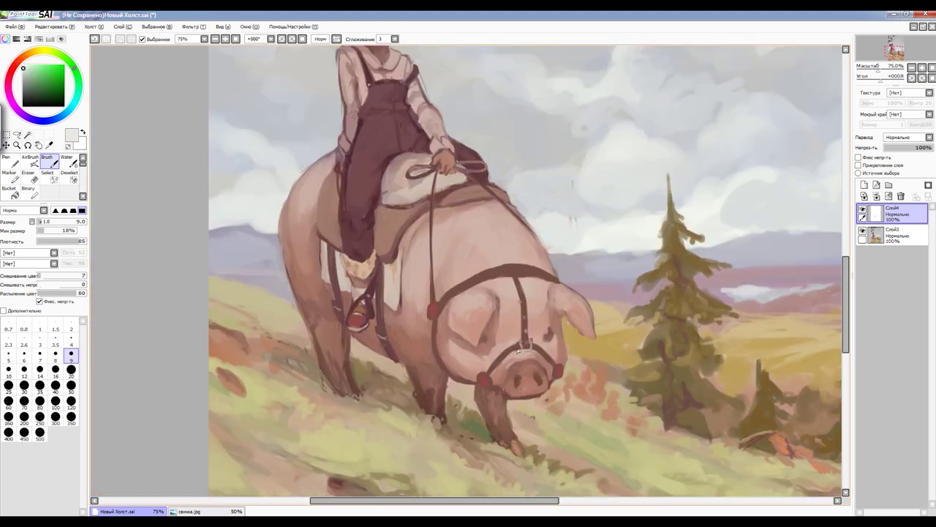
Resample the bridle's dark brown-red at brush size 9 and check the whole picture mirrored
key(bracketright)
key(bracketright)
key(bracketright)
alt+click(511, 273)
key(bracketleft)
key(bracketleft)
key(bracketleft)
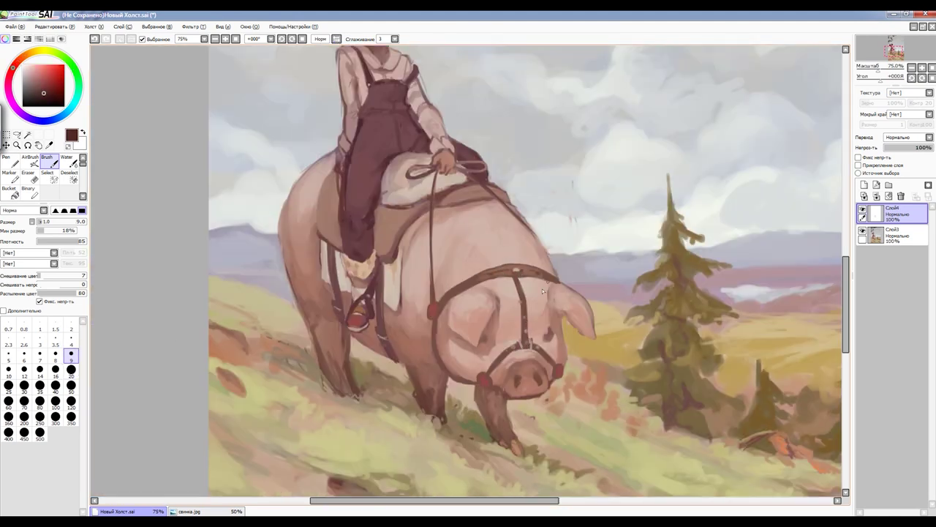
key(ctrl+minus)
key(h)
key(ctrl+plus)
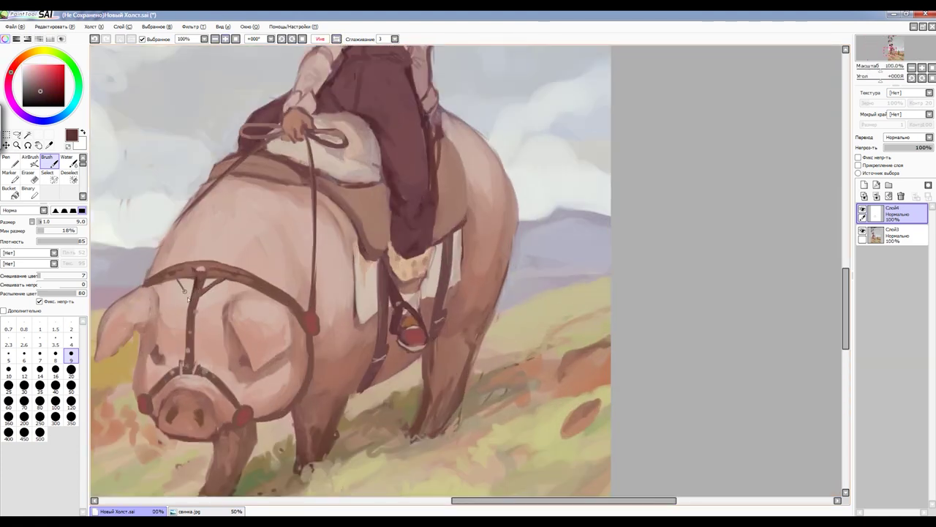
Sample the pig's light pink with a size 2 brush, checking the zoomed-out view
alt+click(188, 298)
key(bracketleft)
key(bracketleft)
key(bracketleft)
key(ctrl+minus)
key(h)
key(ctrl+plus)
Paint dark red-brown strap details on the saddle blanket, then sample orange, dark brown and beige
alt+click(291, 257)
drag(363, 310, 301, 284)
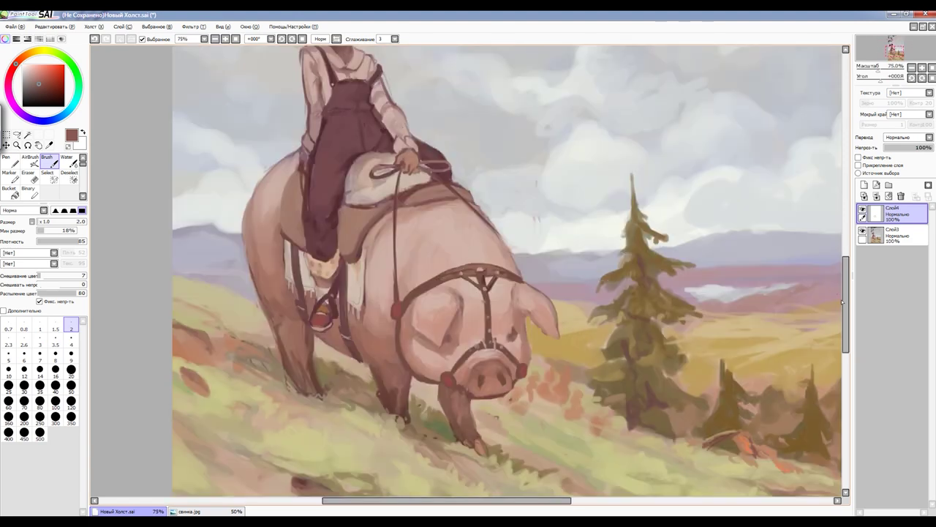
scroll(501, 174, up, 5)
alt+click(347, 225)
key(bracketright)
key(bracketright)
key(bracketright)
alt+click(346, 233)
key(ctrl+minus)
key(h)
alt+click(449, 319)
key(ctrl+plus)
key(ctrl+plus)
key(ctrl+plus)
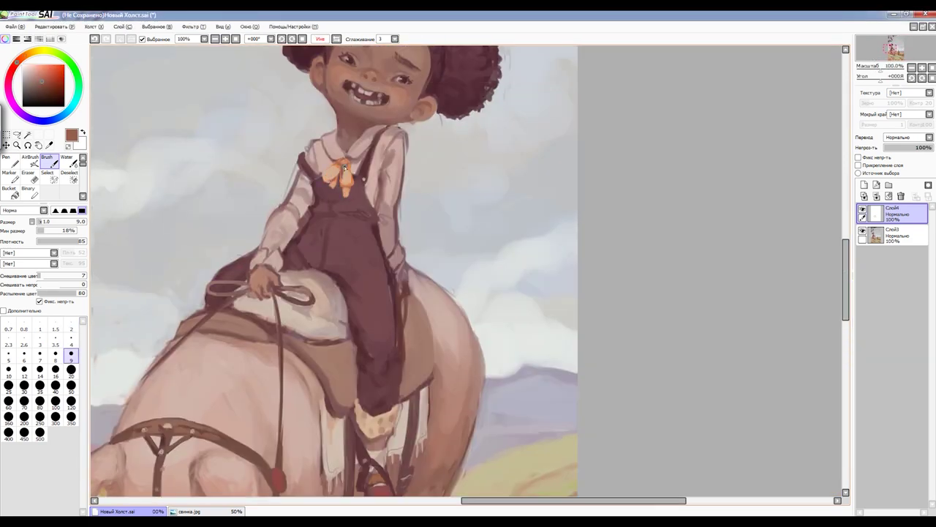
Paint a dark brown pocket on the overalls and darken their right edge
alt+click(347, 184)
key(bracketleft)
key(bracketleft)
key(bracketleft)
key(bracketright)
key(bracketright)
key(bracketright)
alt+click(343, 219)
drag(325, 212, 343, 213)
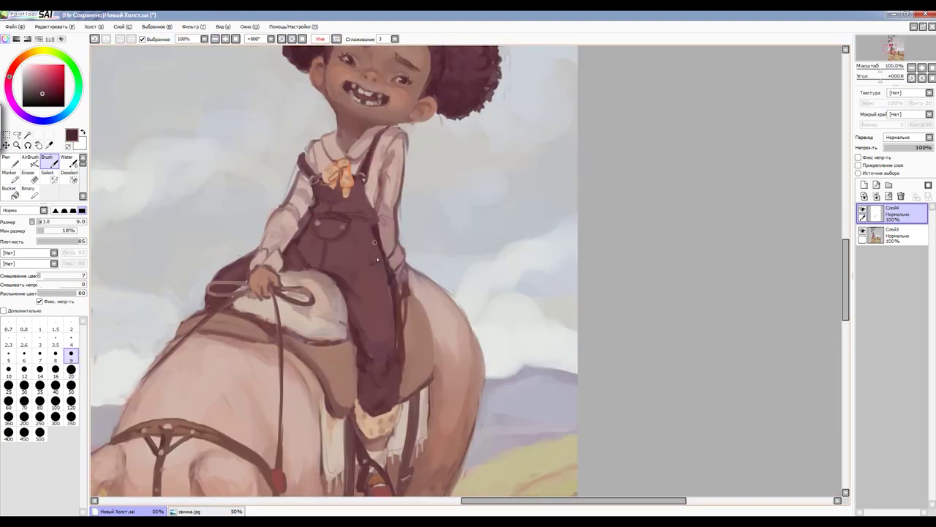
drag(373, 246, 381, 287)
alt+click(381, 258)
Sample orange at brush size 9 and paint a yellow-orange accent on the girl's hair
scroll(383, 270, down, 5)
scroll(382, 351, up, 4)
key(bracketright)
key(bracketright)
key(bracketright)
alt+click(383, 352)
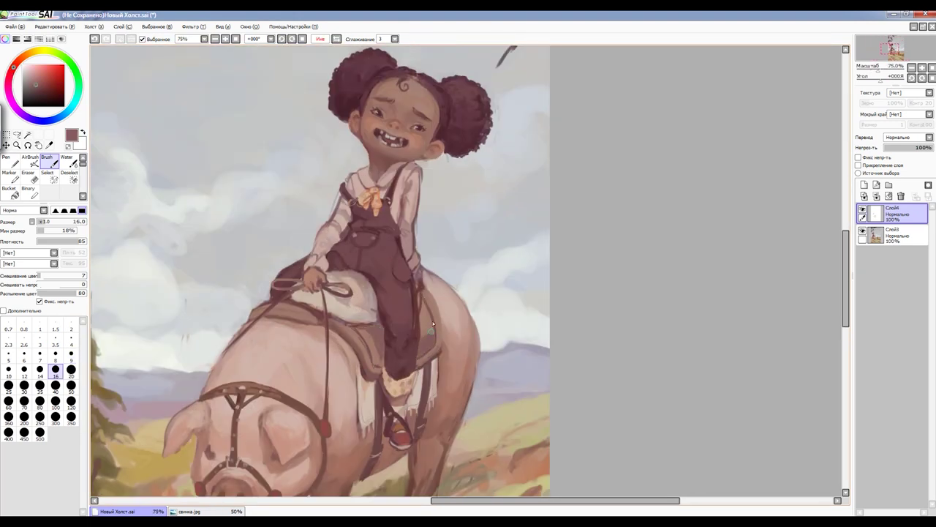
alt+click(425, 340)
scroll(425, 340, down, 3)
scroll(475, 263, up, 3)
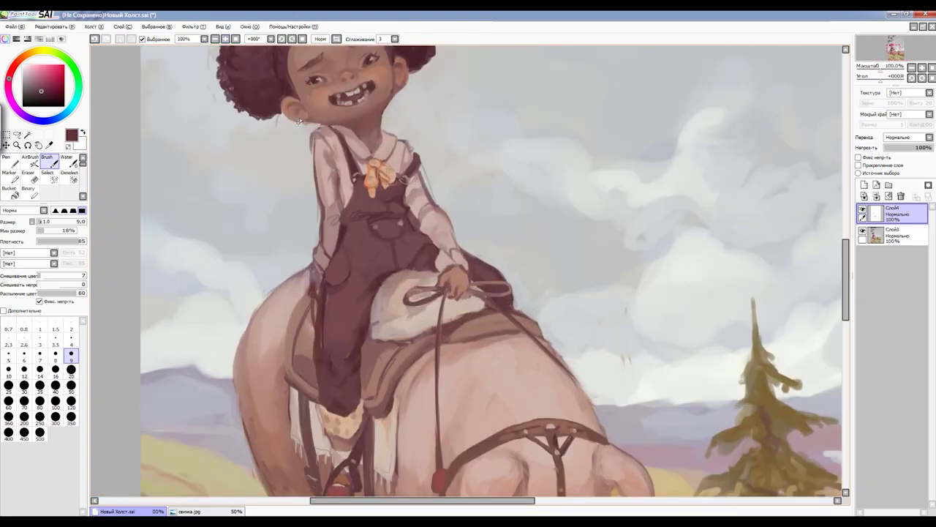
scroll(371, 316, up, 1)
alt+click(373, 328)
key(bracketleft)
key(bracketleft)
key(bracketleft)
mouse_move(221, 196)
mouse_down()
mouse_move(223, 241)
mouse_move(214, 230)
mouse_move(225, 196)
mouse_up()
scroll(822, 282, down, 3)
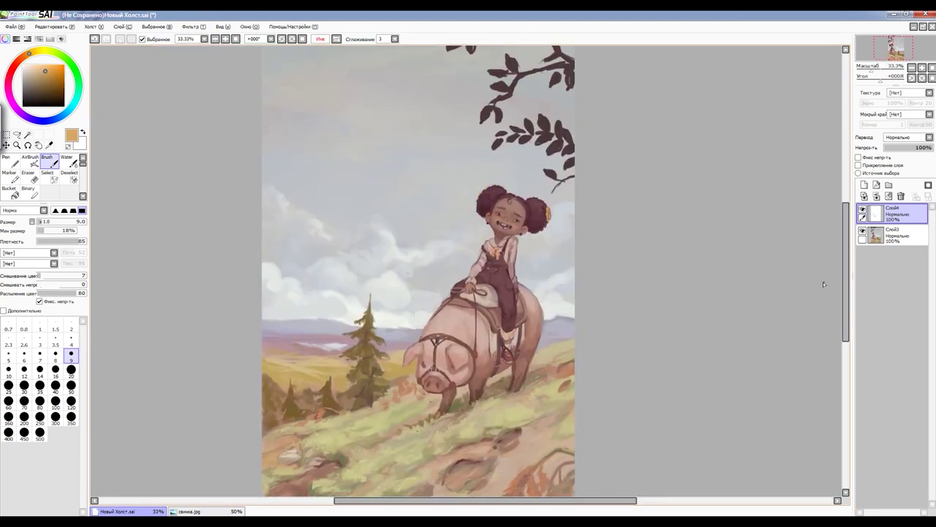
At brush size 20, sample tan, sky grey and leaf browns to shade the leaves lighter brown
click(71, 369)
alt+click(187, 352)
scroll(188, 353, up, 1)
drag(272, 362, 281, 325)
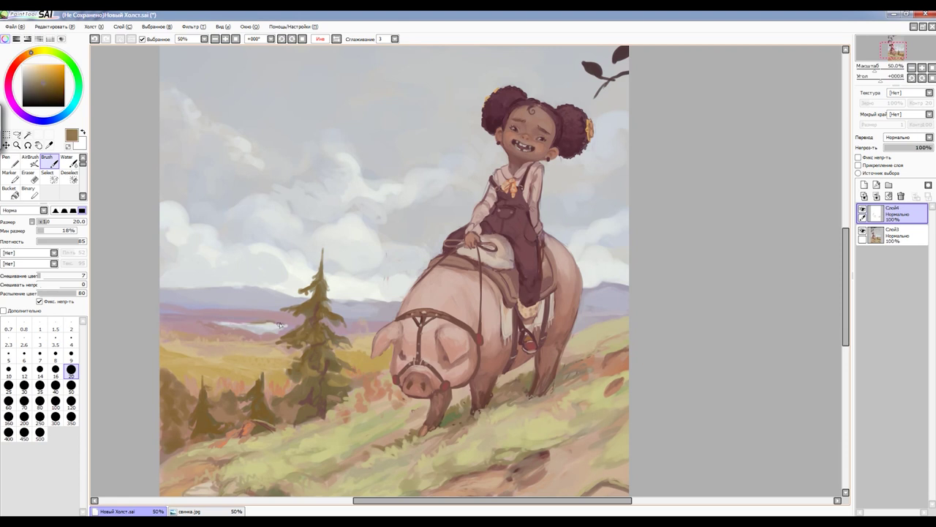
scroll(280, 325, down, 2)
alt+click(391, 452)
scroll(391, 452, up, 1)
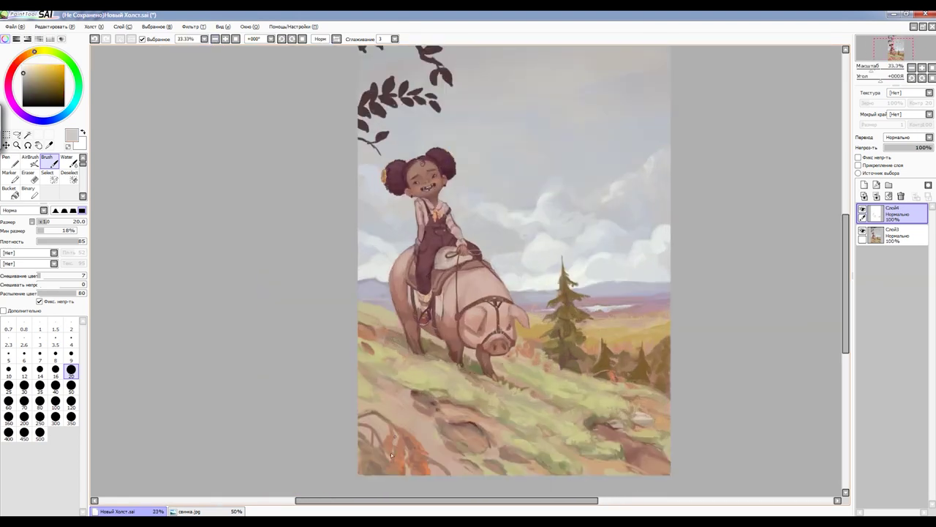
scroll(390, 452, up, 1)
alt+click(387, 146)
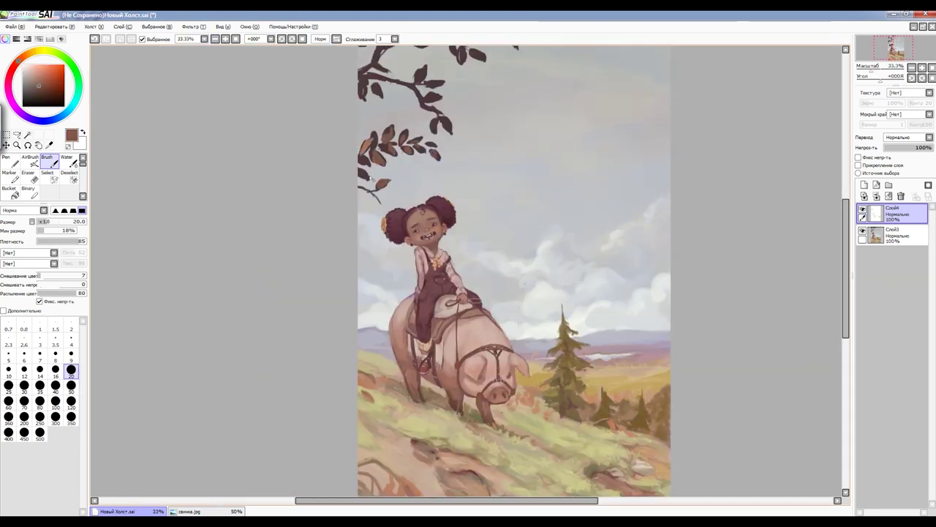
scroll(435, 170, up, 3)
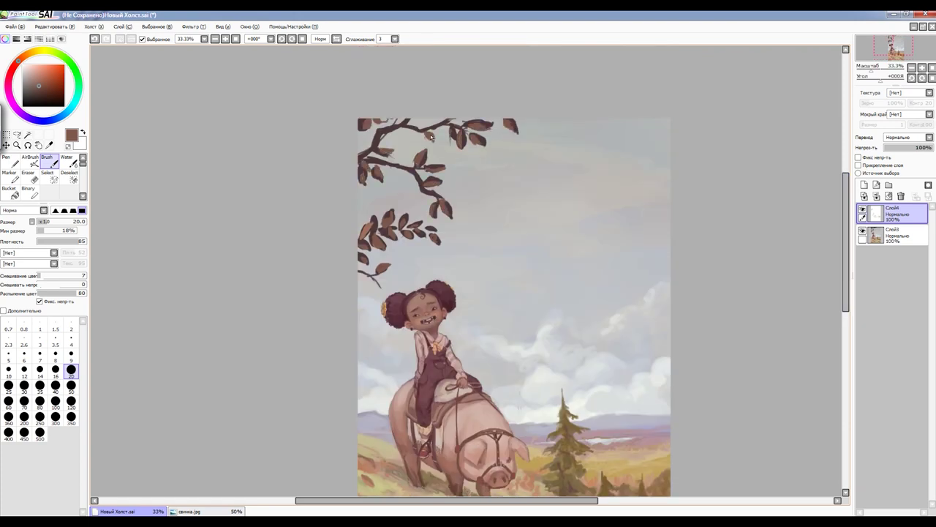
key(h)
alt+click(529, 219)
On the lower painting layer, blur the leaves along the top-right branch and add a new layer
key(Page_Down)
key(b)
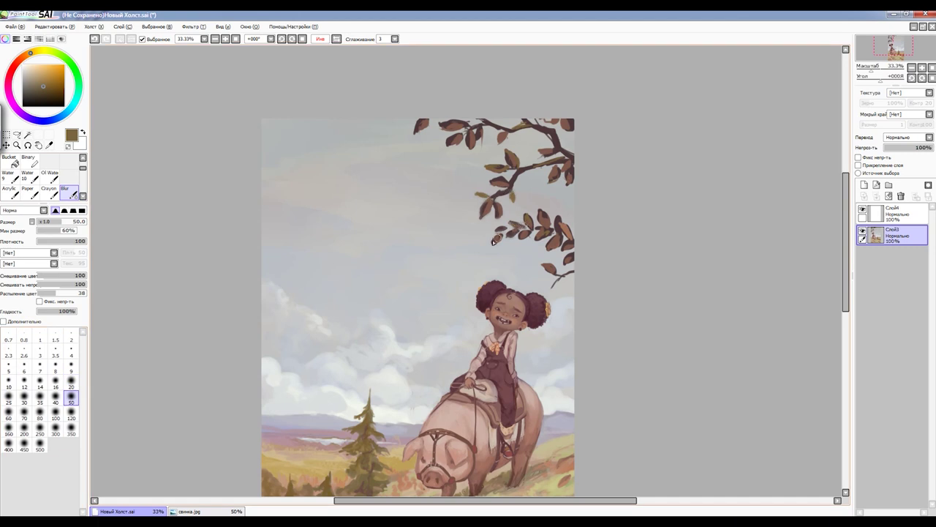
mouse_move(575, 247)
mouse_down()
mouse_move(512, 167)
mouse_move(447, 131)
mouse_up()
key(h)
scroll(473, 119, down, 1)
scroll(437, 462, down, 2)
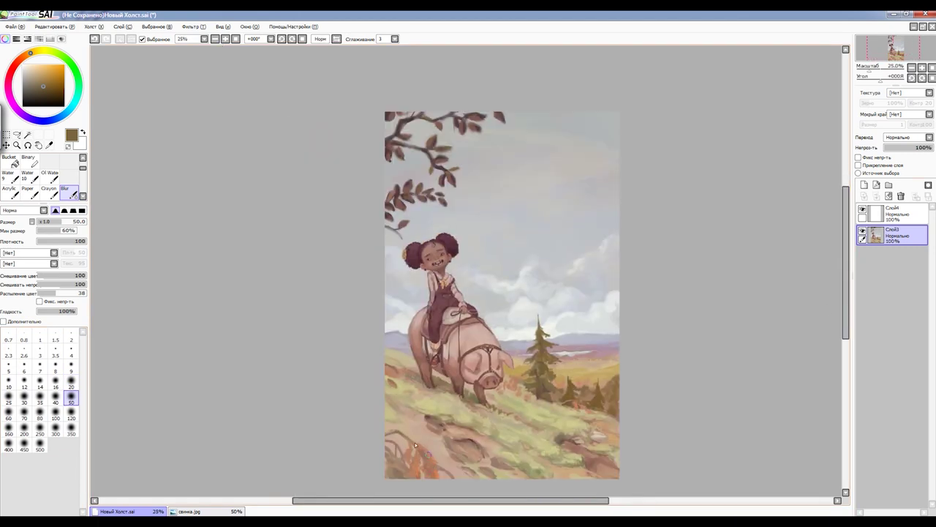
click(336, 39)
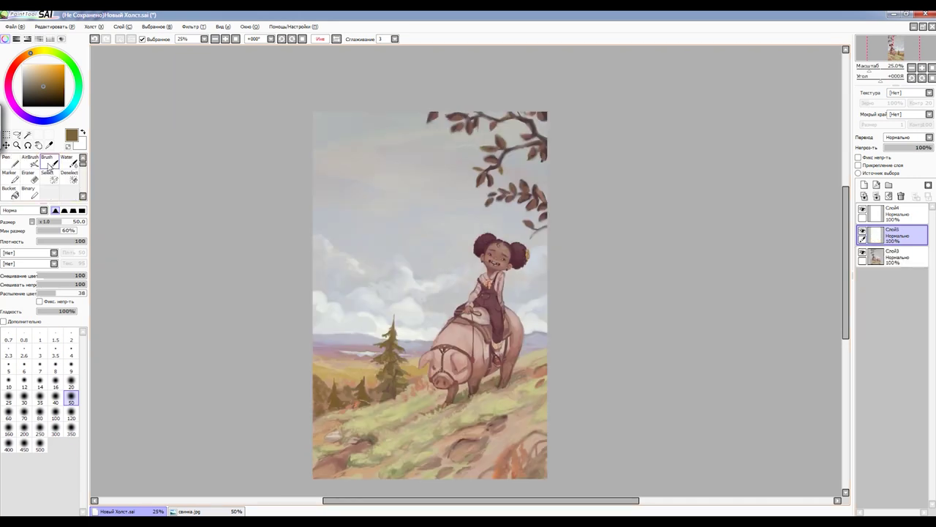
Merge the extra layer down, set the glow layer to Сложение, and pick yellow-orange with the Water brush
click(877, 196)
click(893, 213)
click(35, 51)
click(64, 65)
click(67, 161)
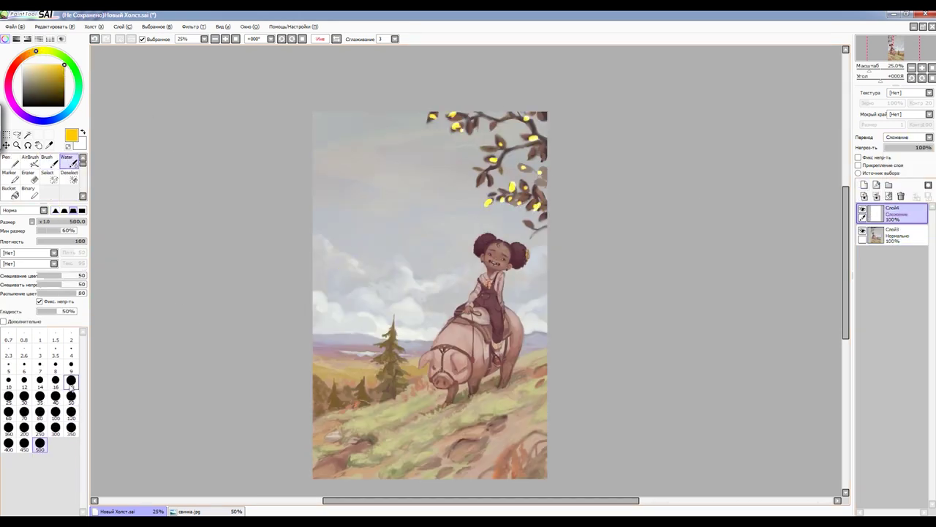
Paint yellow glow on the overhead leaves, around the pig, the girl's hair, right hillside and lower-left ground
drag(532, 137, 490, 181)
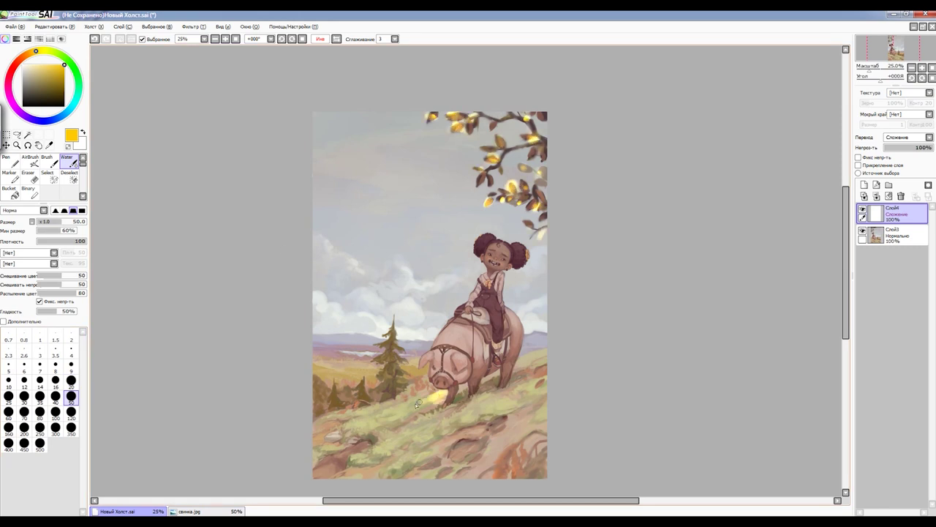
key(b)
drag(439, 395, 343, 415)
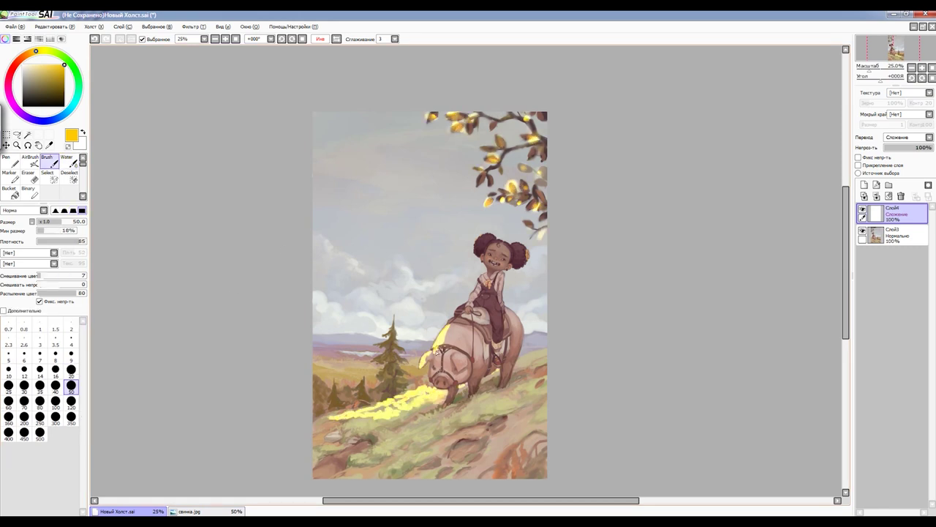
drag(496, 251, 483, 241)
drag(547, 354, 518, 366)
drag(457, 421, 314, 453)
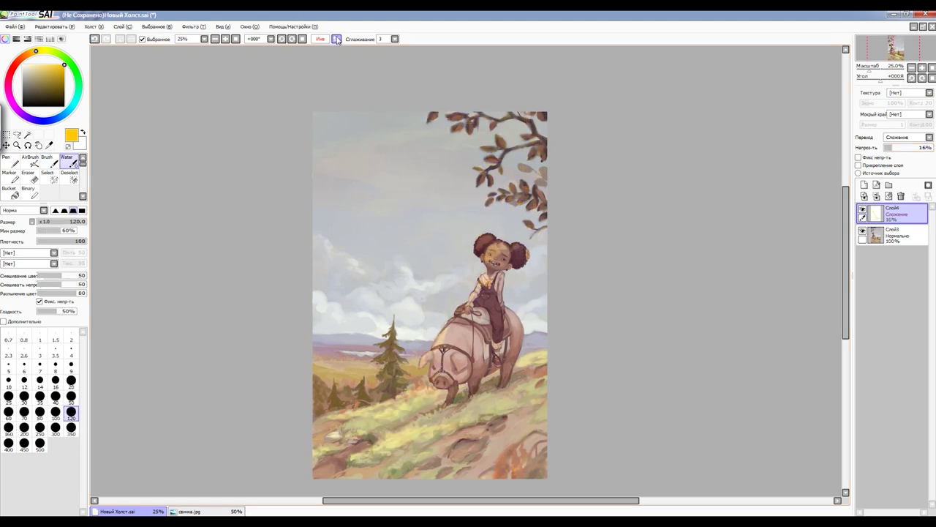
key(bracketleft)
key(bracketleft)
key(bracketleft)
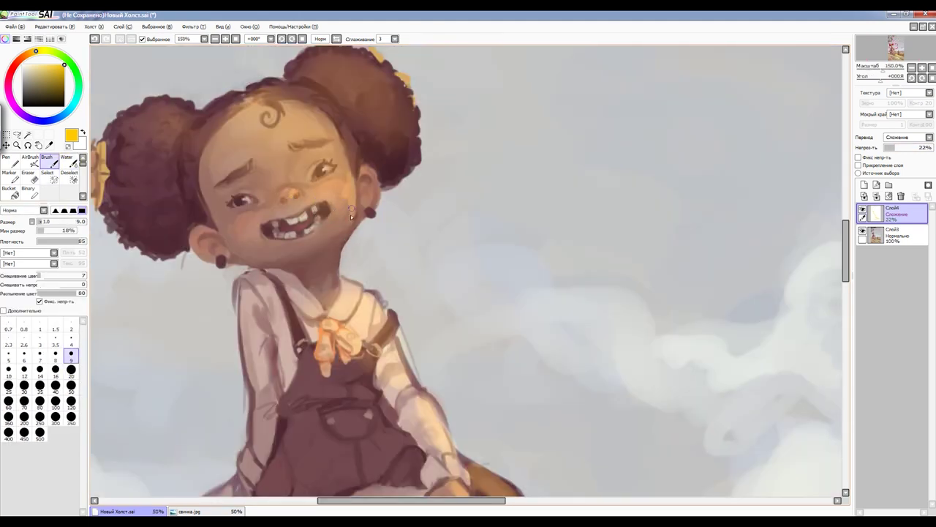
Add rim light along the girl's cheek, chin, hair bun and overalls with the size 9 brush
drag(344, 242, 357, 292)
drag(405, 155, 368, 206)
drag(411, 96, 406, 179)
mouse_move(364, 358)
mouse_down()
mouse_move(373, 400)
mouse_move(424, 446)
mouse_up()
scroll(510, 347, down, 5)
key(h)
scroll(388, 413, down, 5)
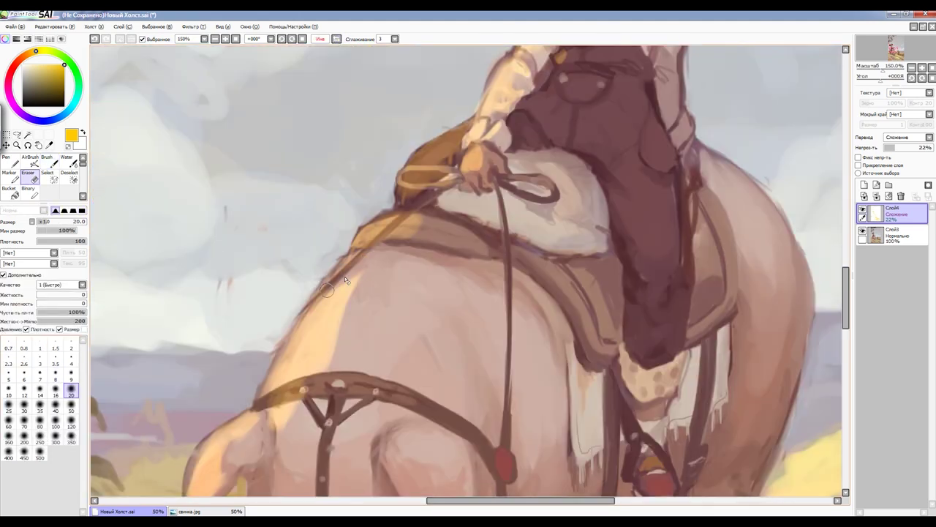
scroll(306, 125, down, 3)
key(h)
Paint bright yellow sunlight on the grassy slope with a size 20 brush
scroll(509, 385, down, 1)
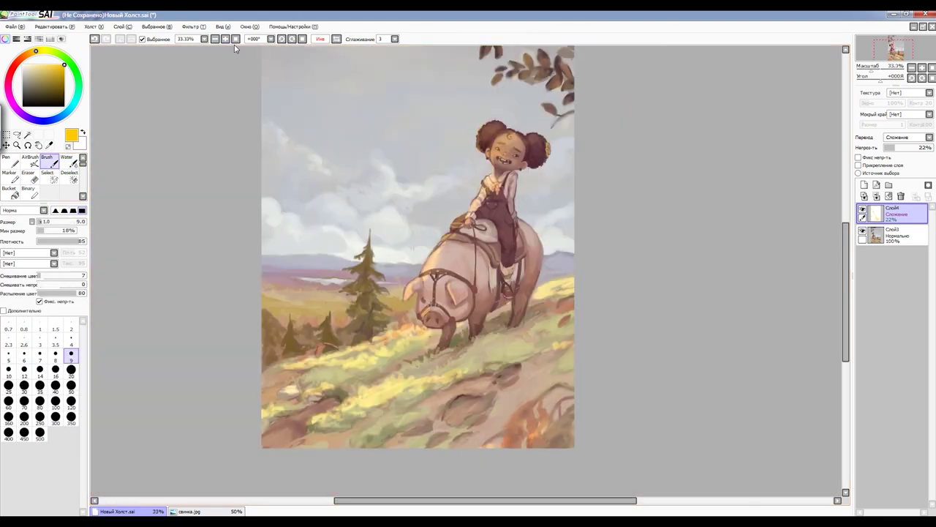
key(bracketright)
key(bracketright)
key(bracketright)
drag(509, 385, 556, 382)
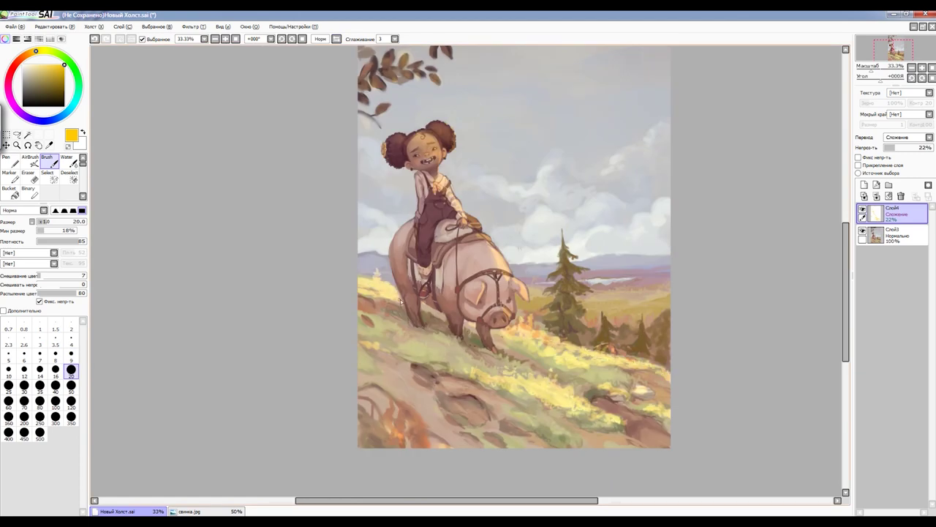
key(h)
scroll(349, 293, down, 3)
scroll(439, 334, up, 2)
key(bracketright)
key(bracketright)
key(bracketright)
Lock the glow layer's transparency and erase the excess glow over the girl's hair
alt+click(461, 339)
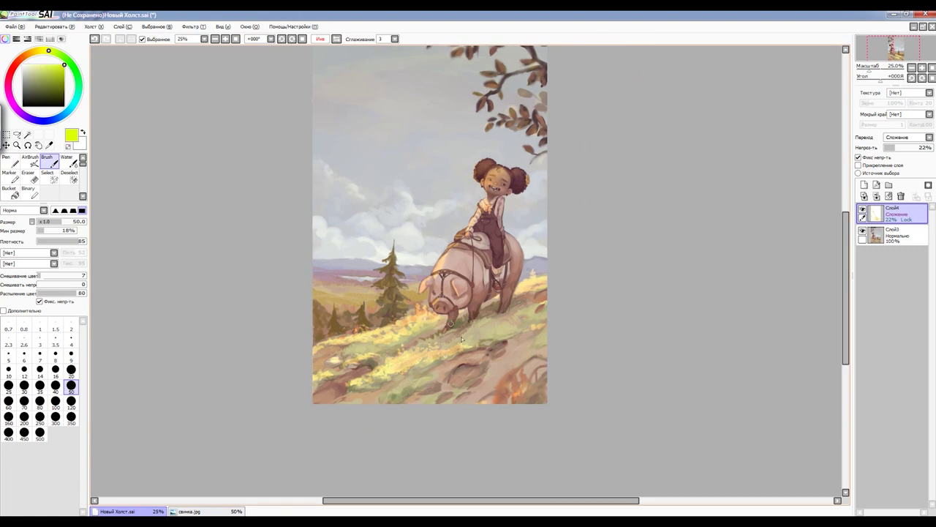
scroll(512, 220, up, 3)
key(e)
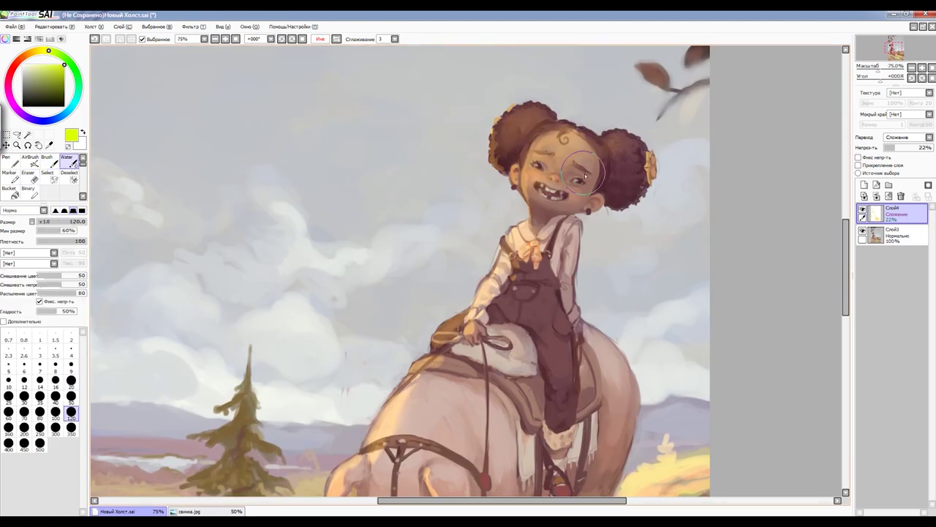
key(h)
scroll(352, 219, down, 3)
scroll(219, 124, up, 3)
drag(256, 113, 300, 143)
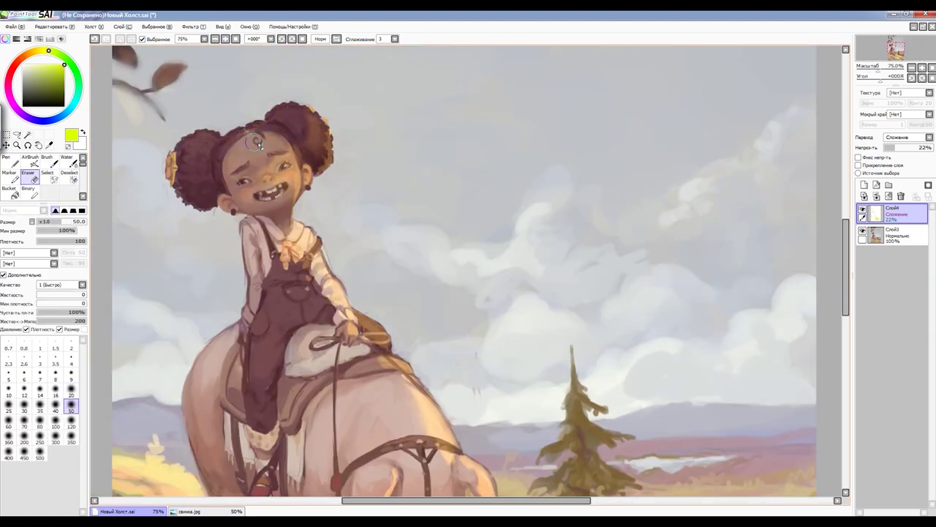
key(b)
Wash broad glow over the right sky and across the scene with a size 350 Water brush
key(w)
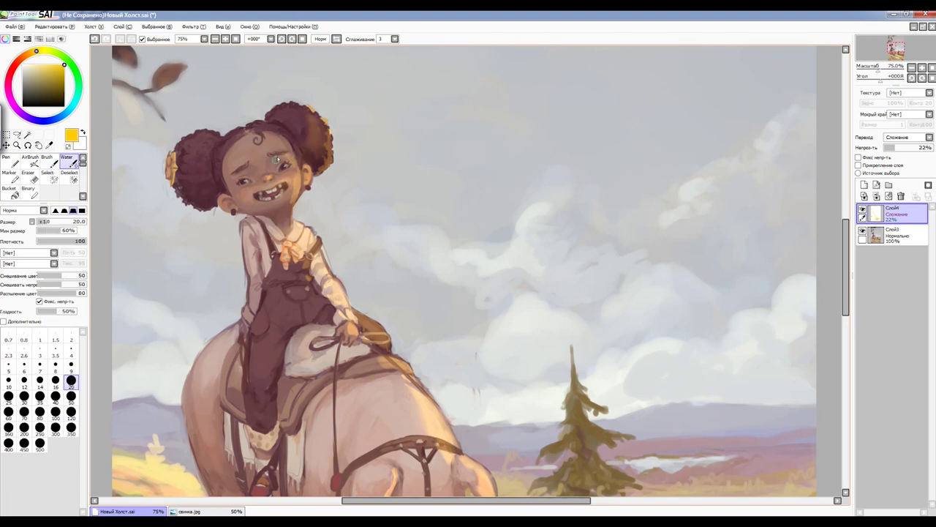
scroll(289, 157, down, 5)
key(h)
click(71, 427)
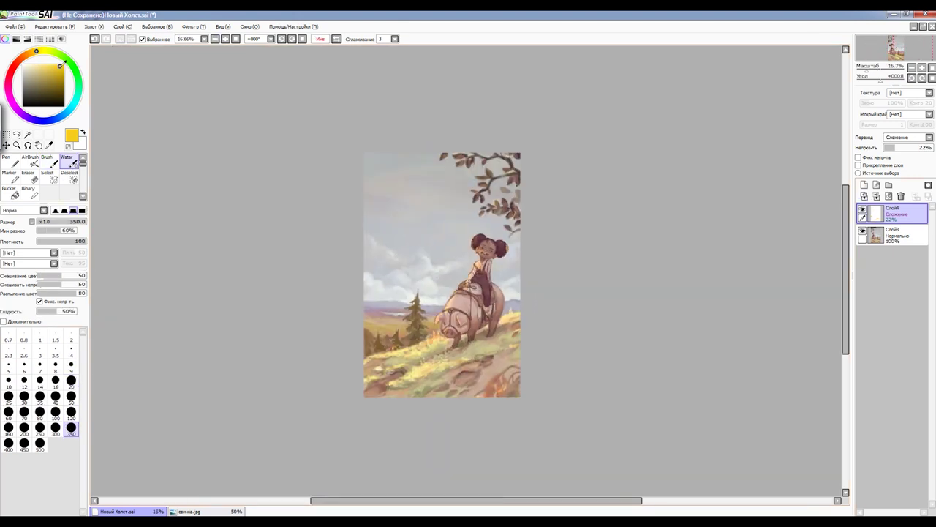
drag(461, 292, 356, 191)
drag(432, 336, 358, 121)
key(h)
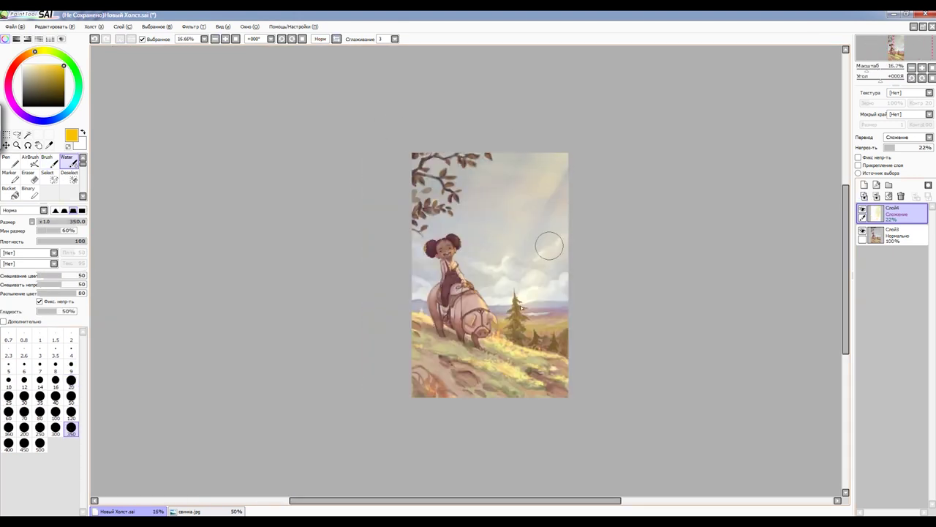